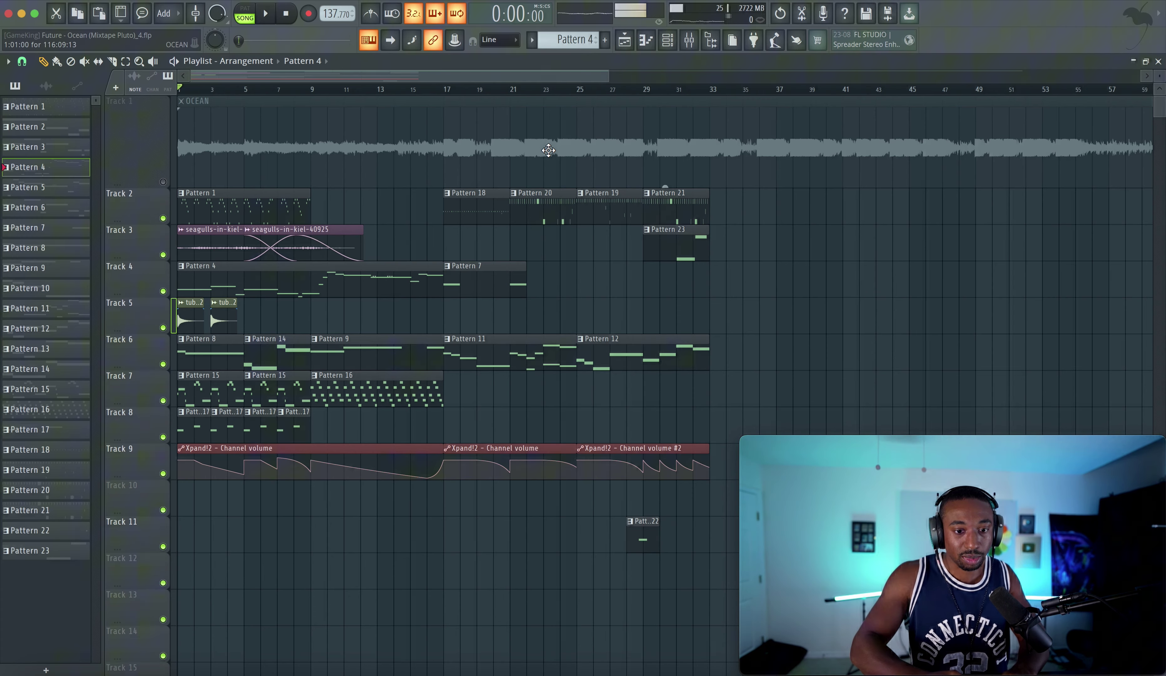
# - Play the arrangement and reduce the height of Track 1, which holds the OCEAN audio clip
pyautogui.press('space')
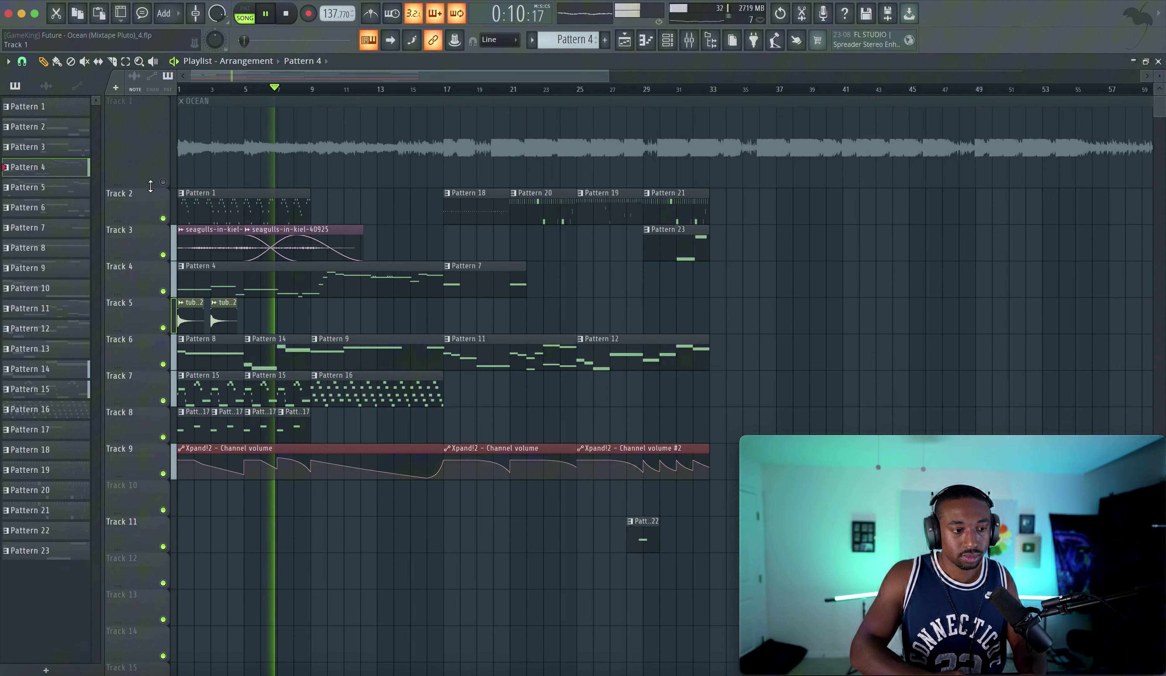
pyautogui.moveTo(142, 186); pyautogui.dragTo(142, 125)
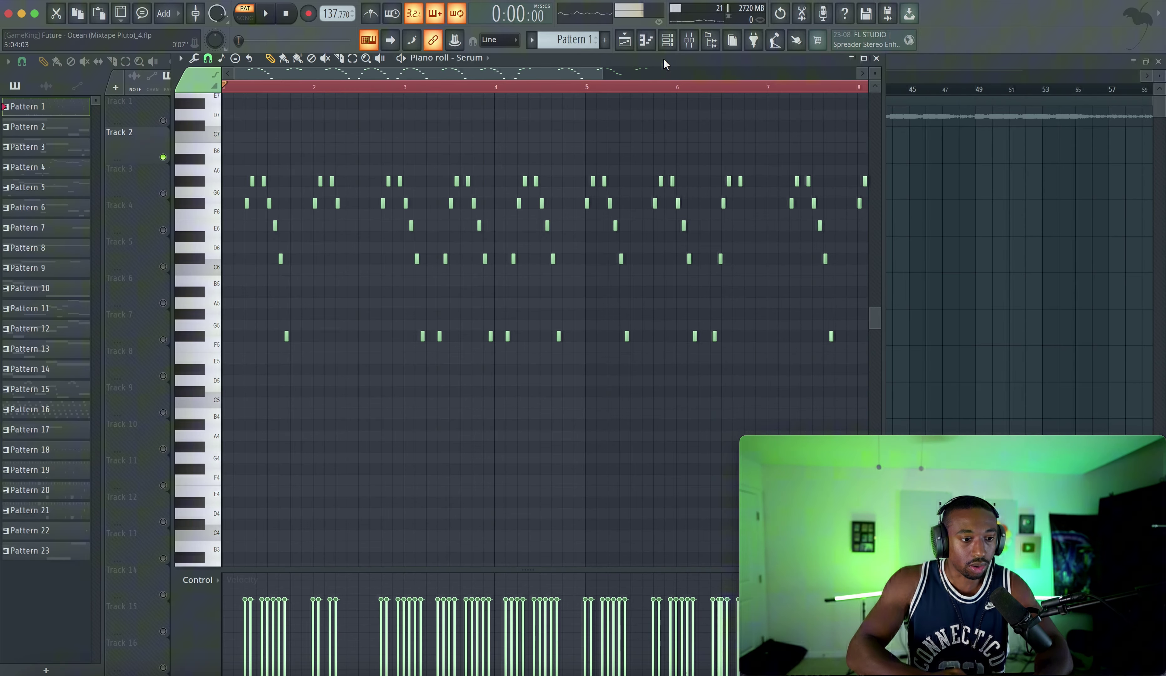
# - Play Pattern 1 and review the synth settings of the Serum channel, closing the plugin when finished
pyautogui.click(667, 41)
pyautogui.press('space')
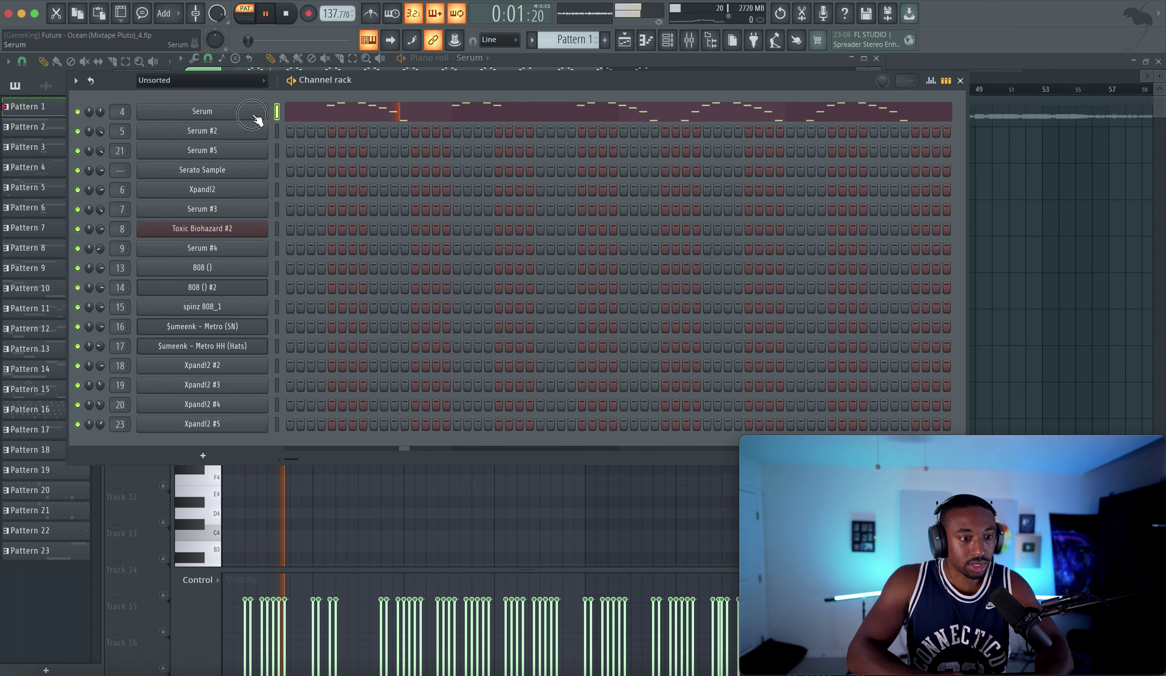
pyautogui.click(255, 114)
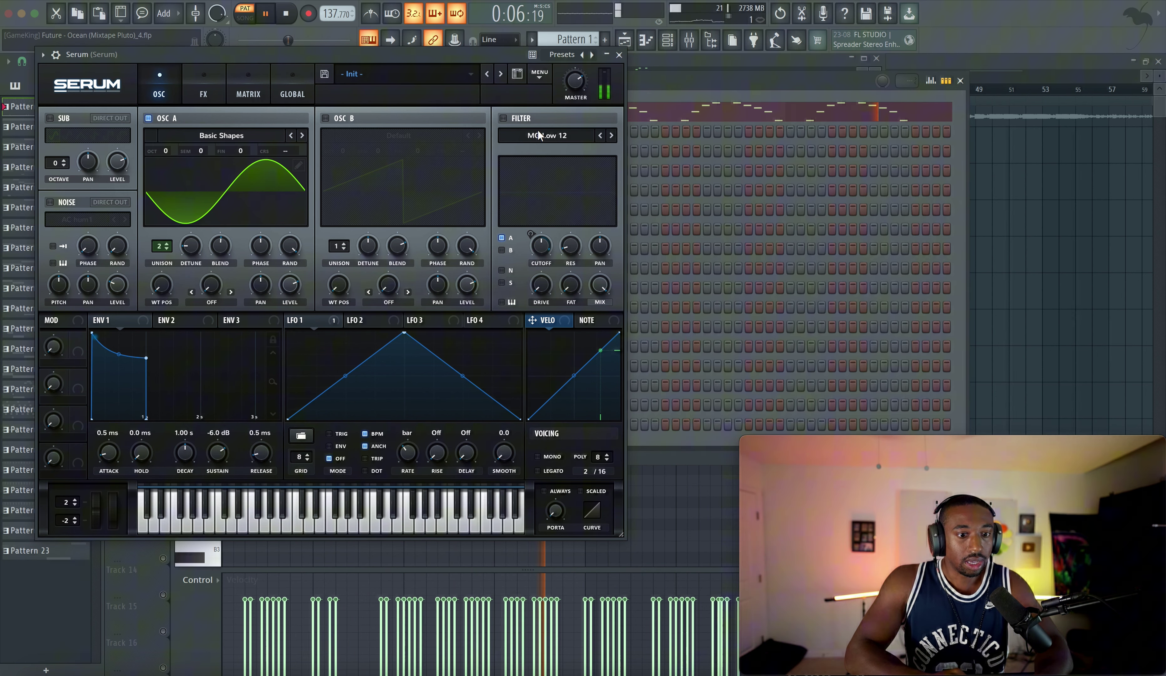
pyautogui.press('space')
pyautogui.click(619, 54)
# - Inspect the SerumFX low-pass filter effect on the Serum mixer track while auditioning Pattern 1
pyautogui.click(689, 41)
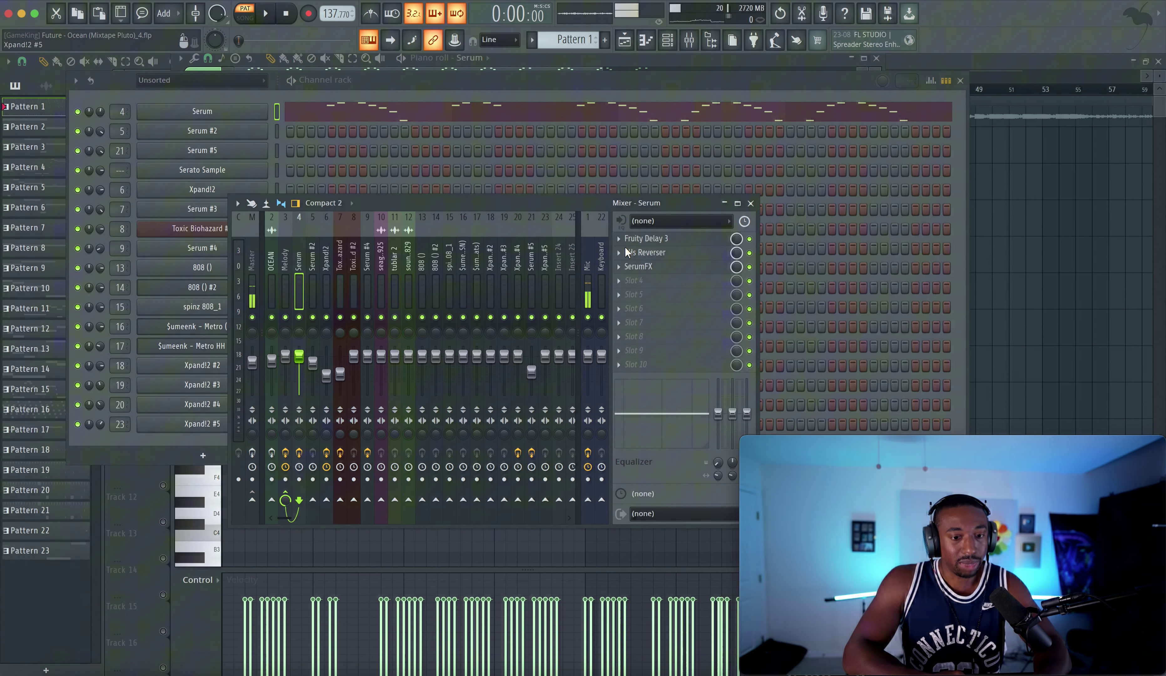
pyautogui.click(658, 268)
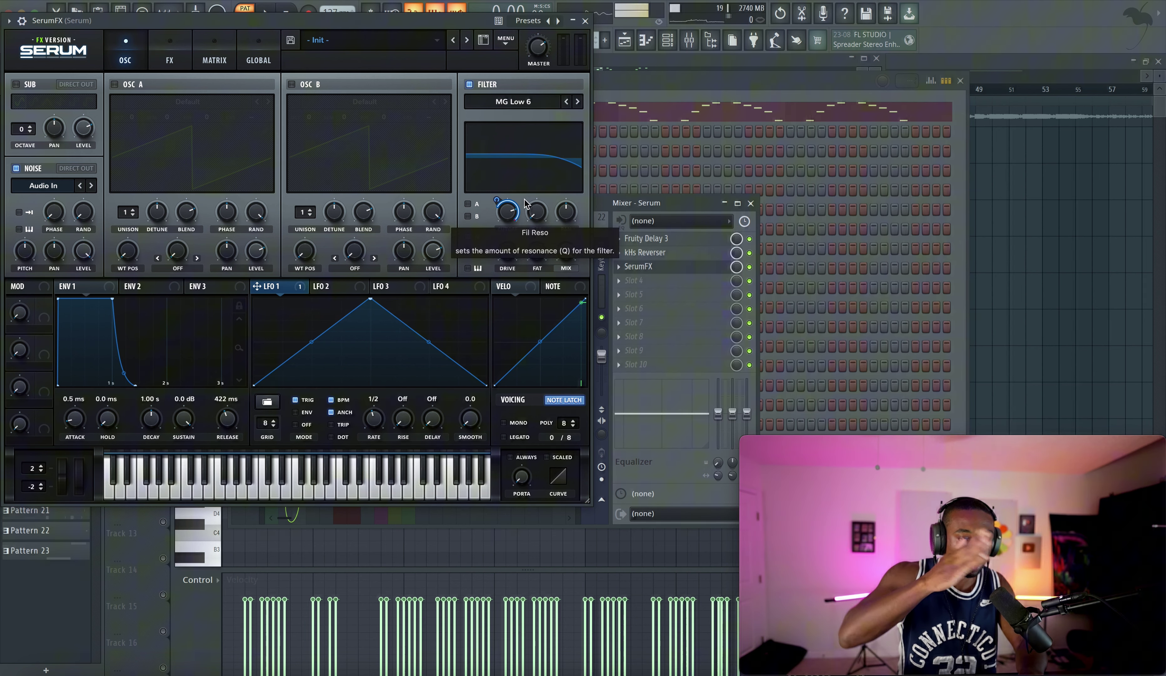
pyautogui.press('space')
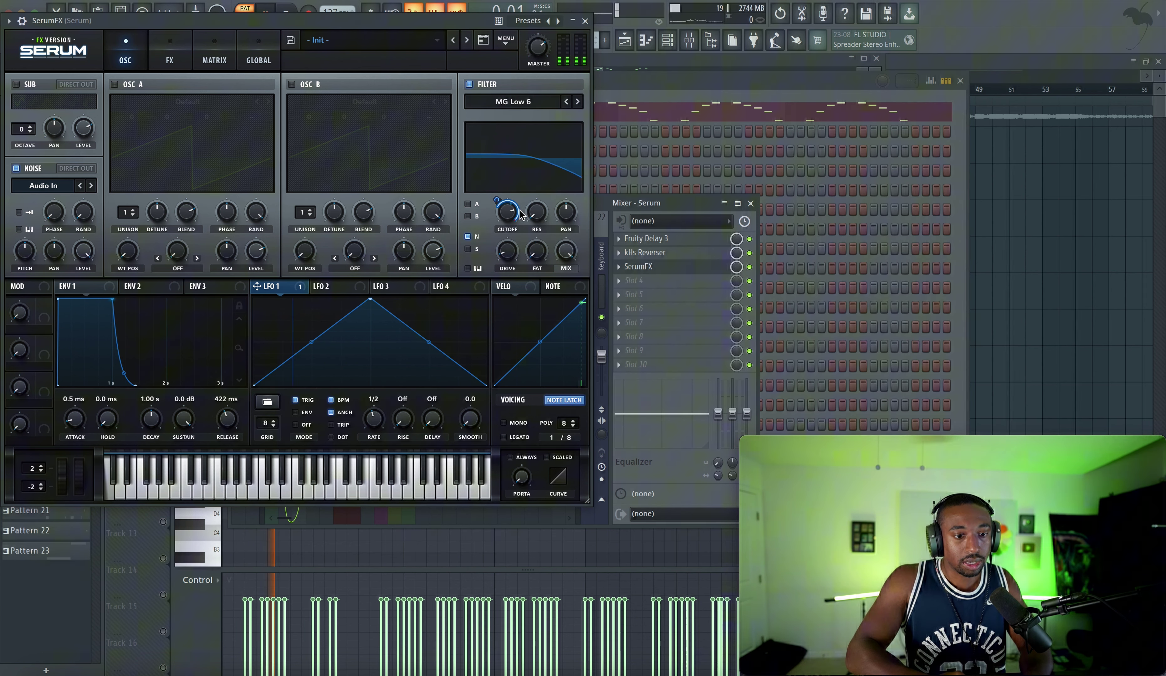
pyautogui.press('space')
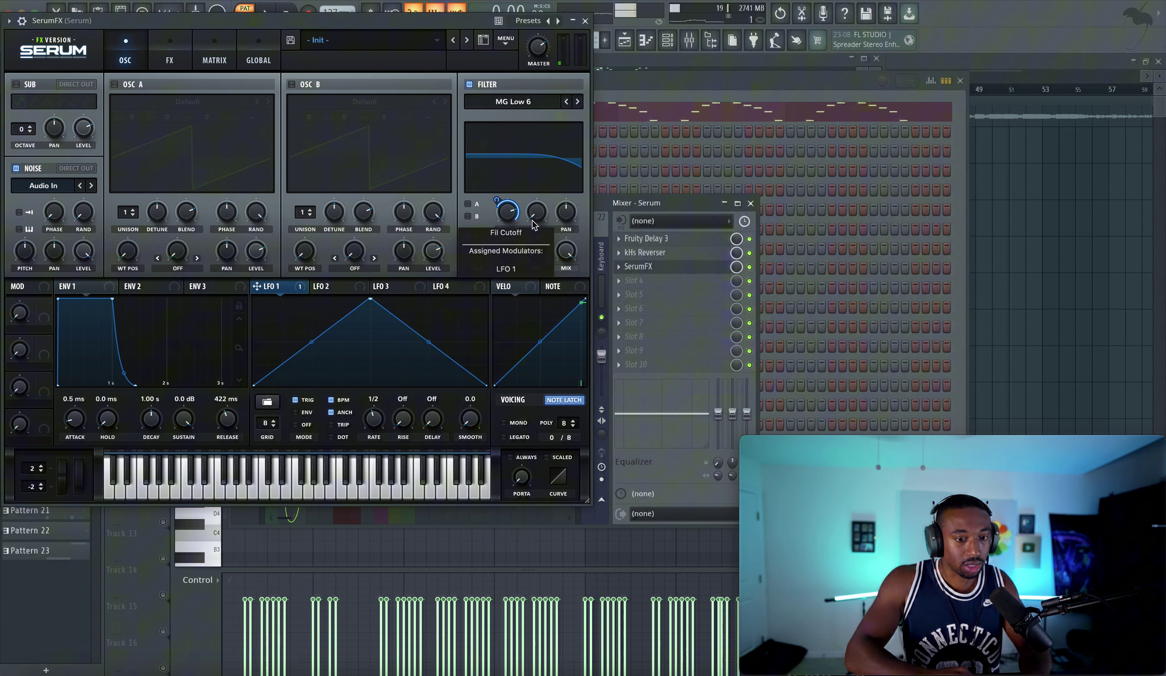
pyautogui.click(585, 22)
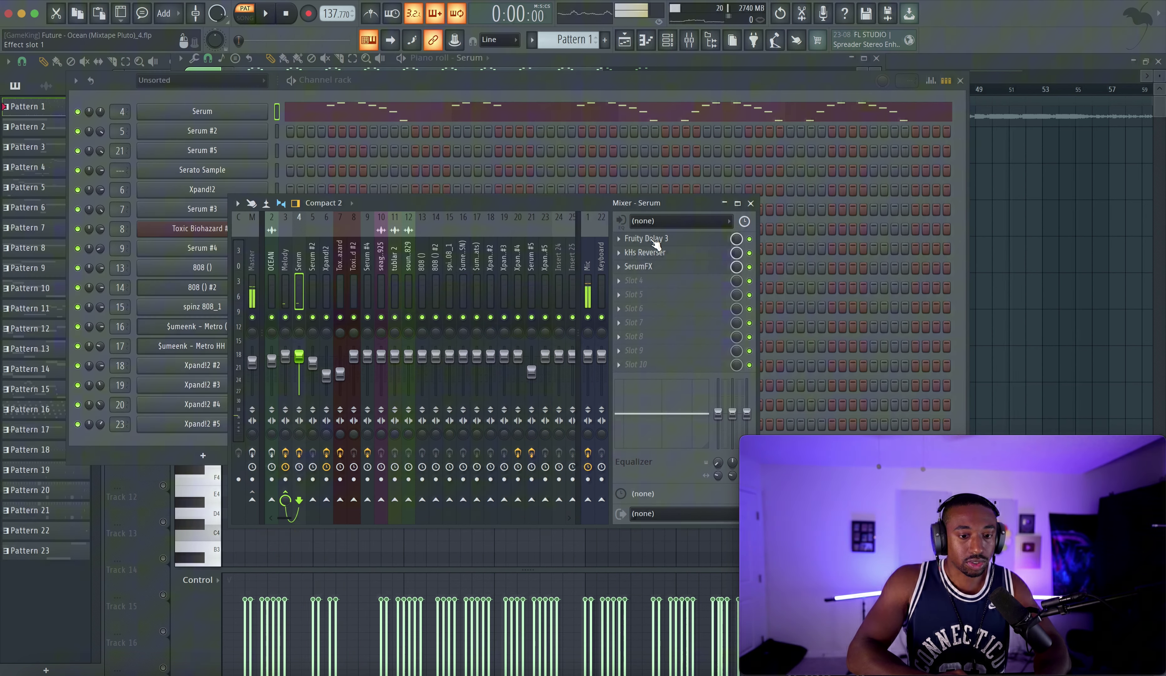
# - Open the kHs Reverser effect on the Serum mixer track and listen to it with Pattern 1
pyautogui.click(651, 254)
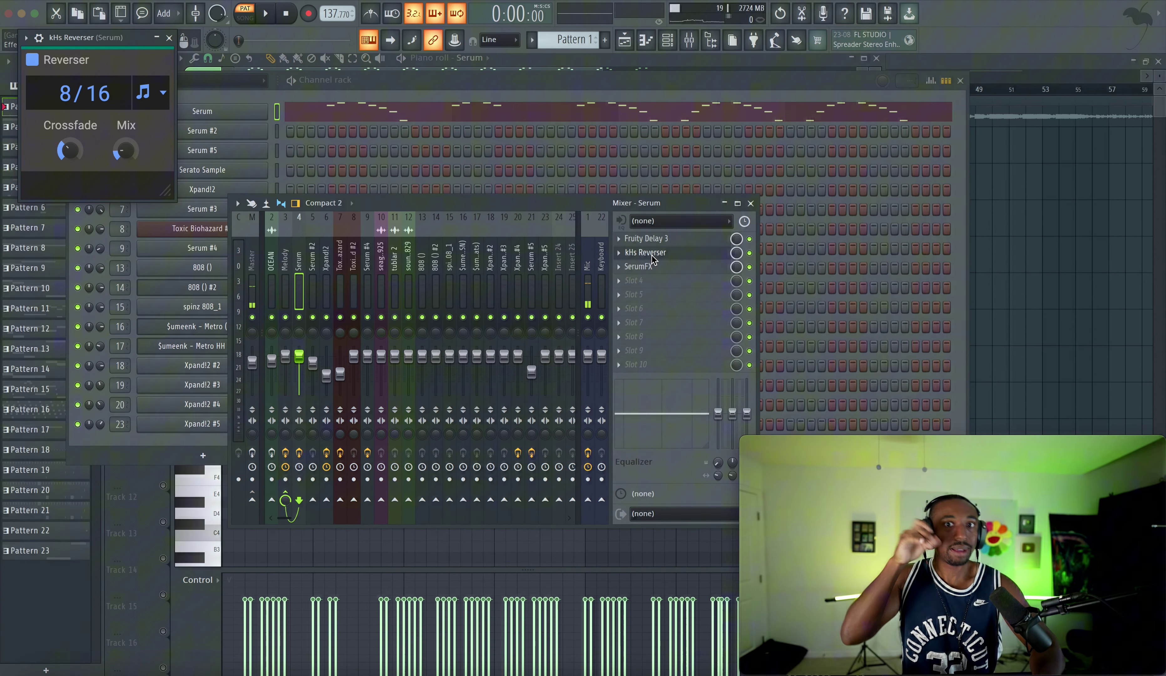
pyautogui.press('space')
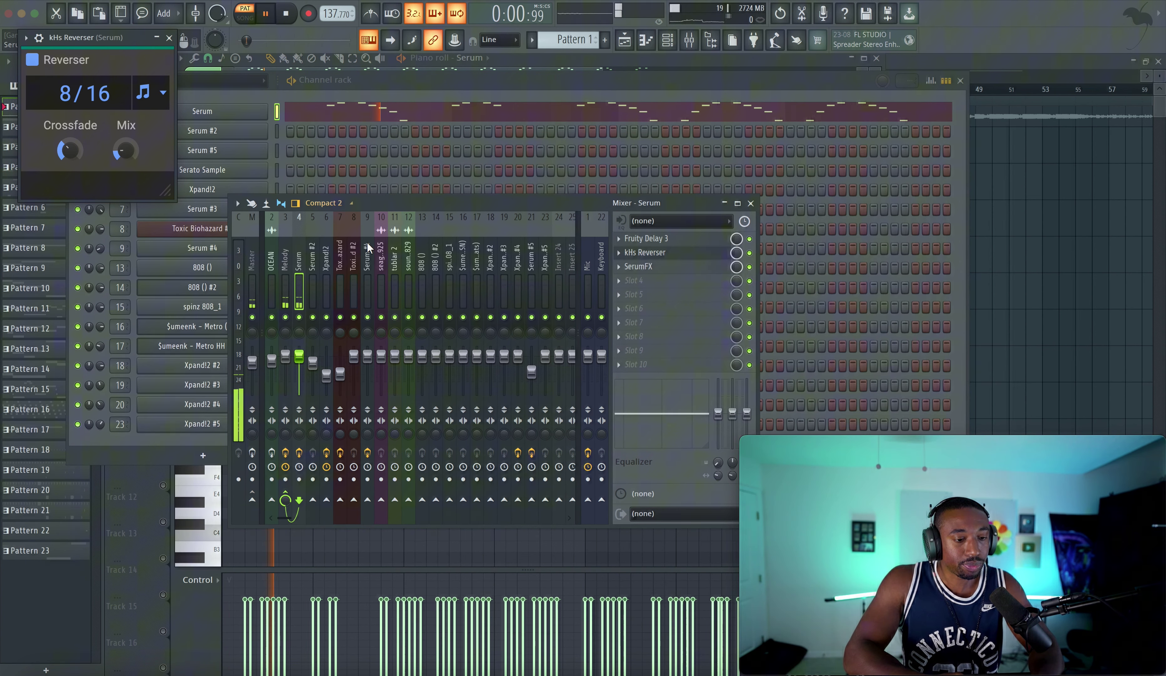
pyautogui.press('space')
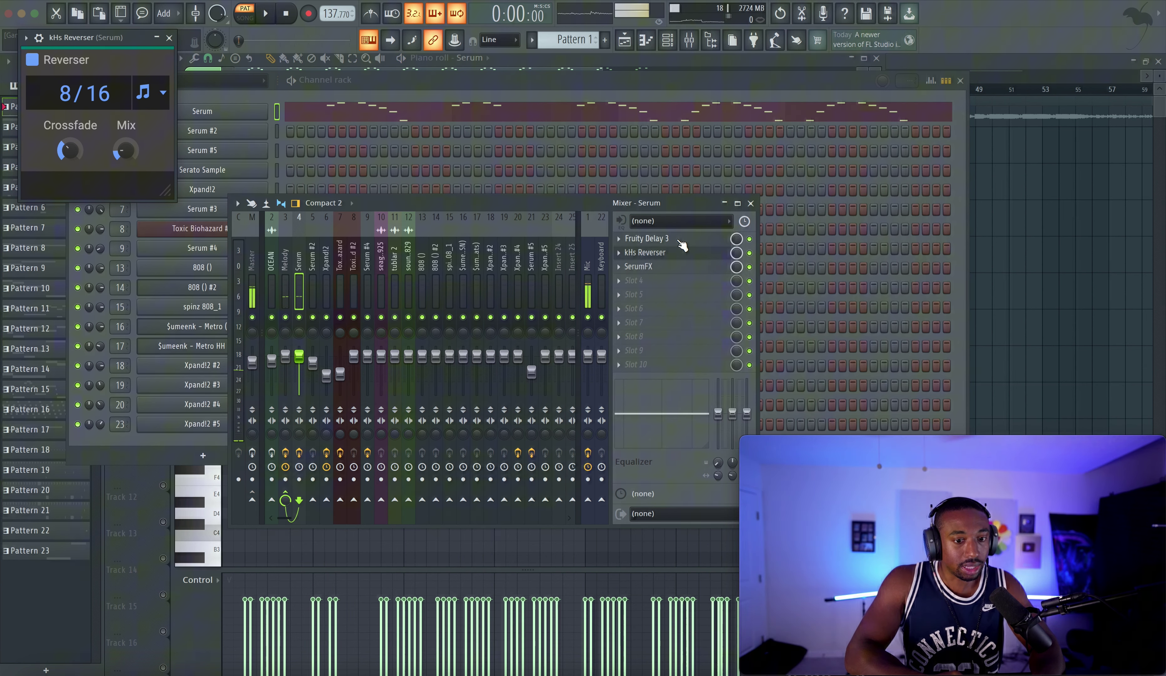
# - Review the Fruity Delay 3 settings on the Serum mixer track, close the effect and audition Pattern 1
pyautogui.click(679, 240)
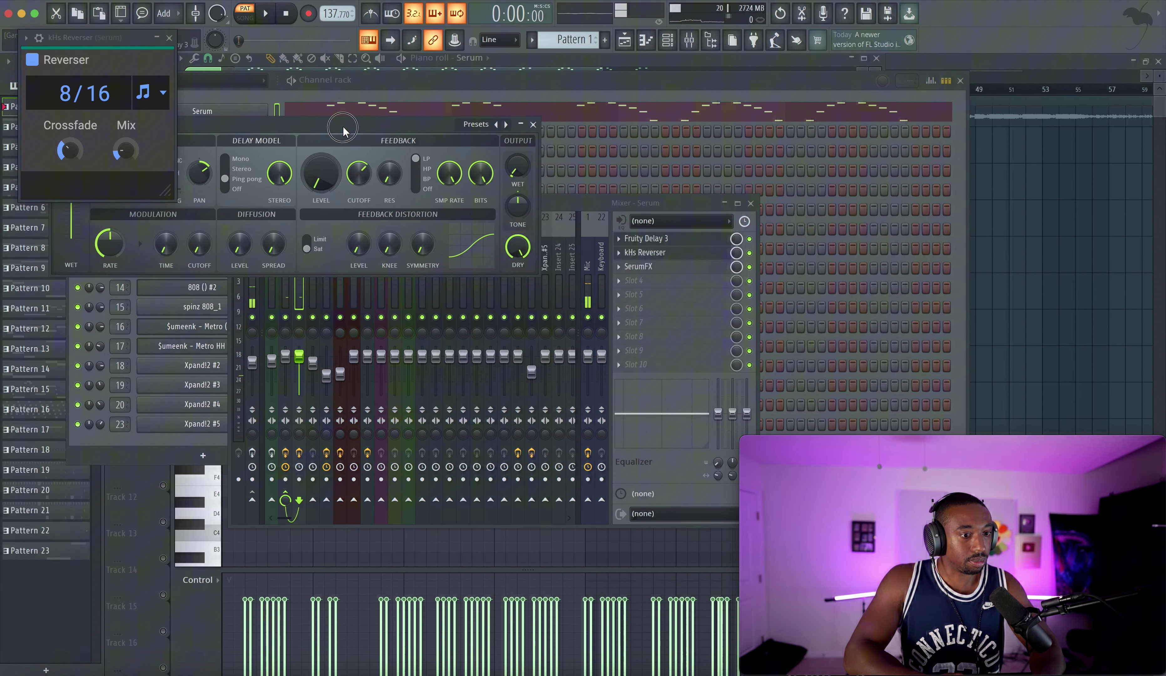
pyautogui.moveTo(341, 124); pyautogui.dragTo(520, 126)
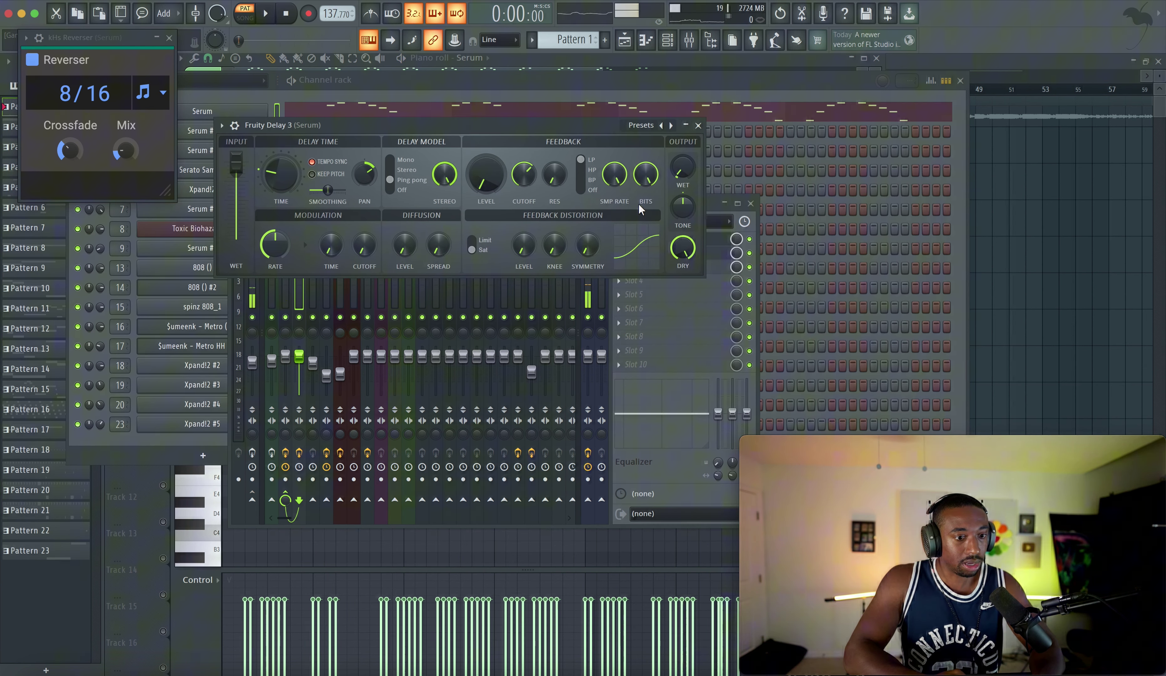
pyautogui.click(698, 126)
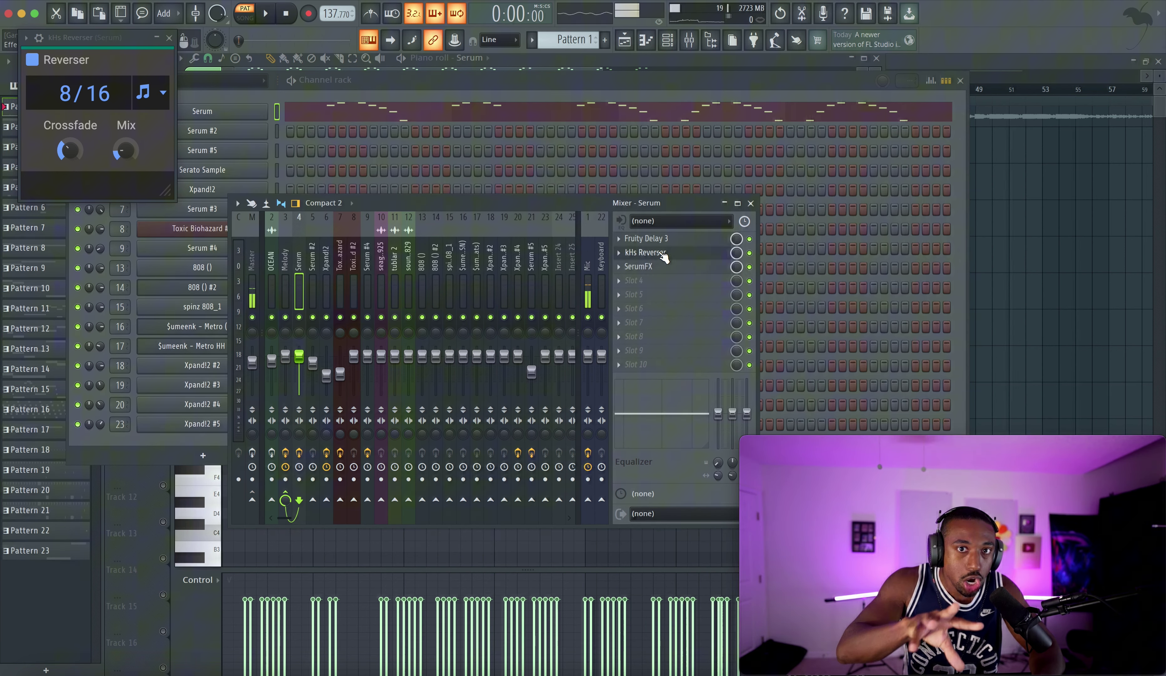
pyautogui.press('space')
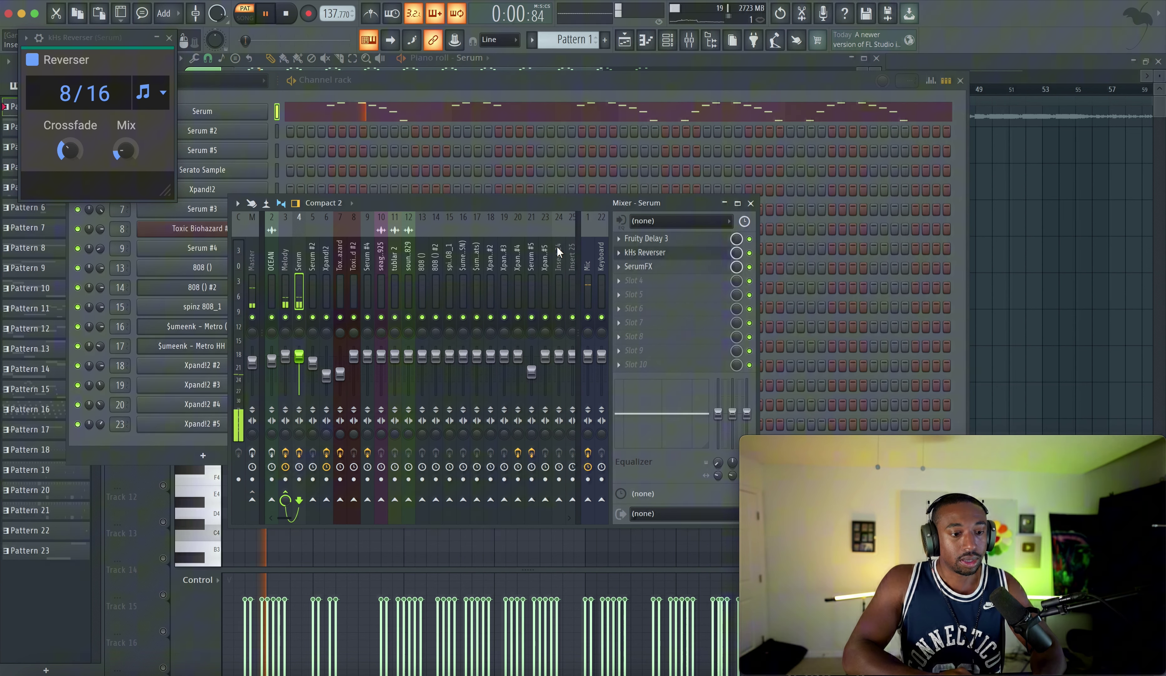
pyautogui.press('space')
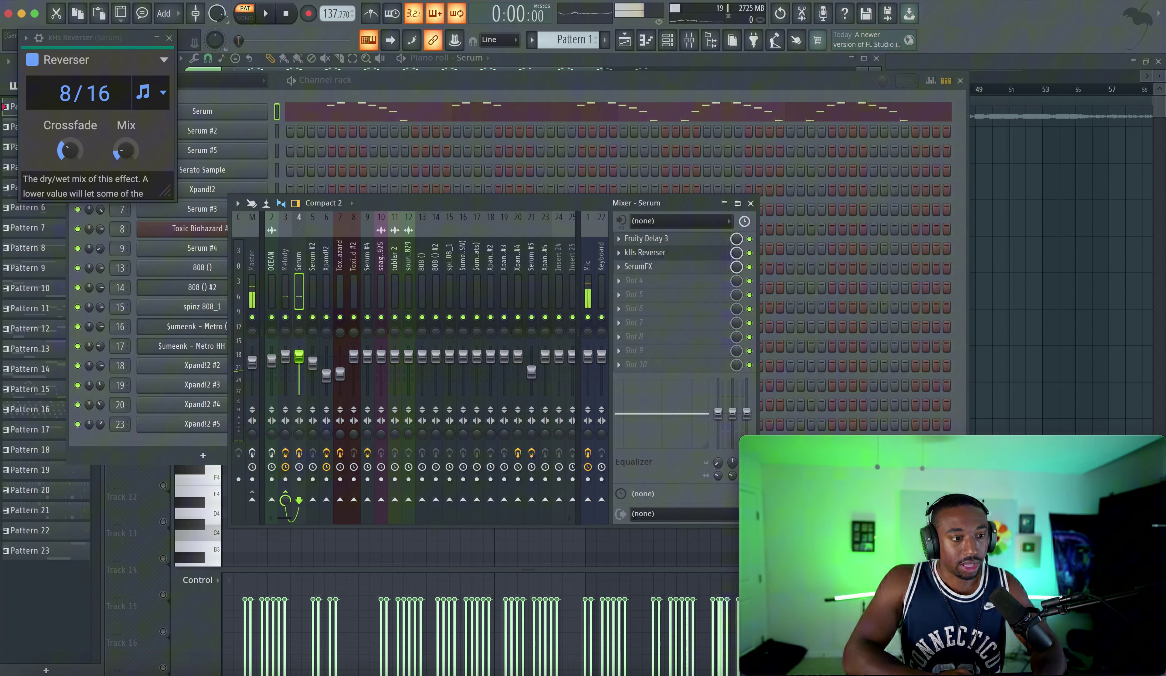
# - Try a higher mix amount on kHs Reverser during playback, and bring the mix back down
pyautogui.moveTo(131, 151); pyautogui.dragTo(132, 134)
pyautogui.press('space')
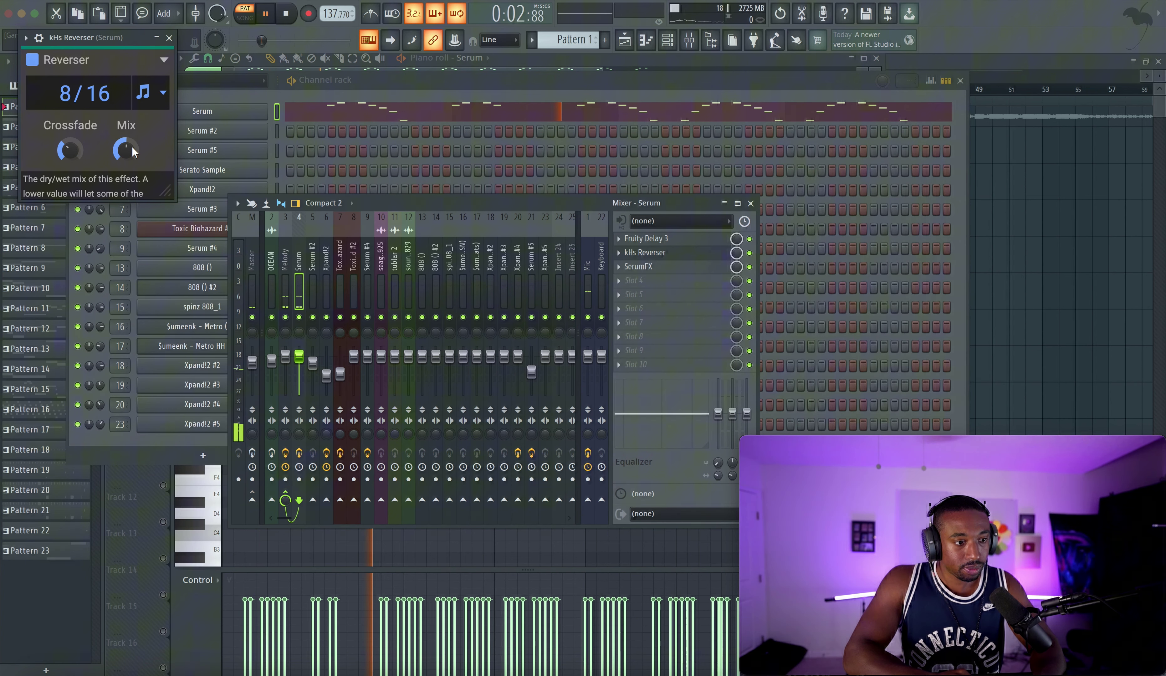
pyautogui.press('space')
pyautogui.moveTo(132, 146); pyautogui.dragTo(132, 157)
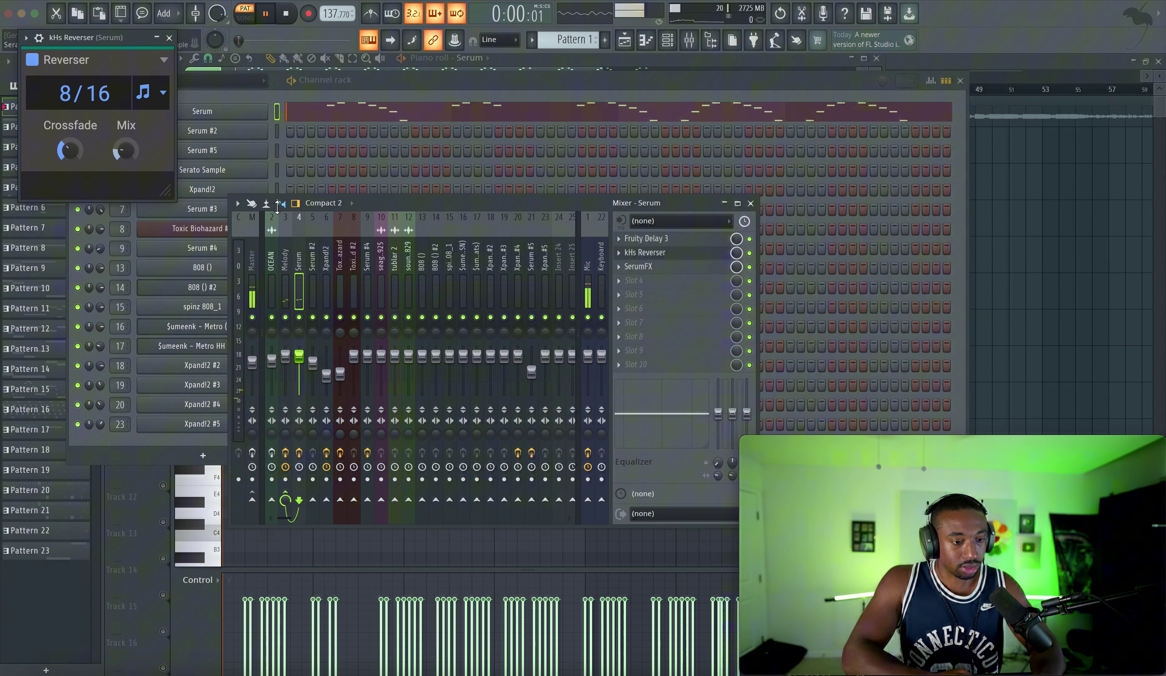
# - Play Pattern 1 while examining the Serum notes in the piano roll, and close the piano roll and Reverser
pyautogui.press('space')
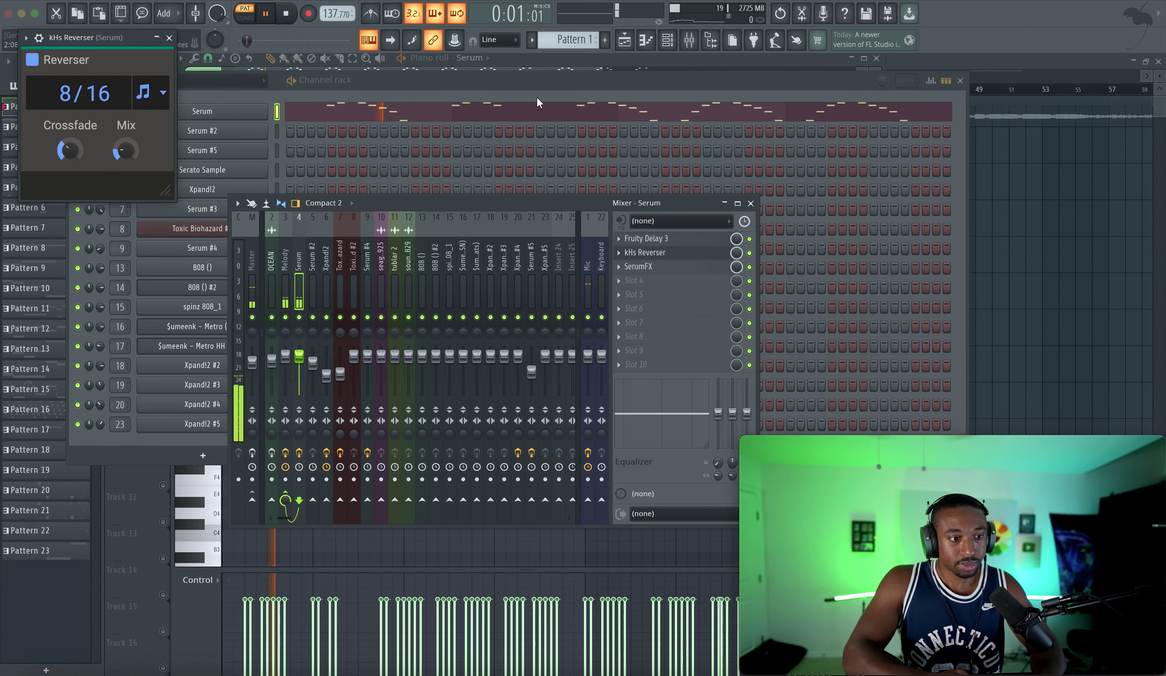
pyautogui.click(410, 111)
pyautogui.click(409, 120)
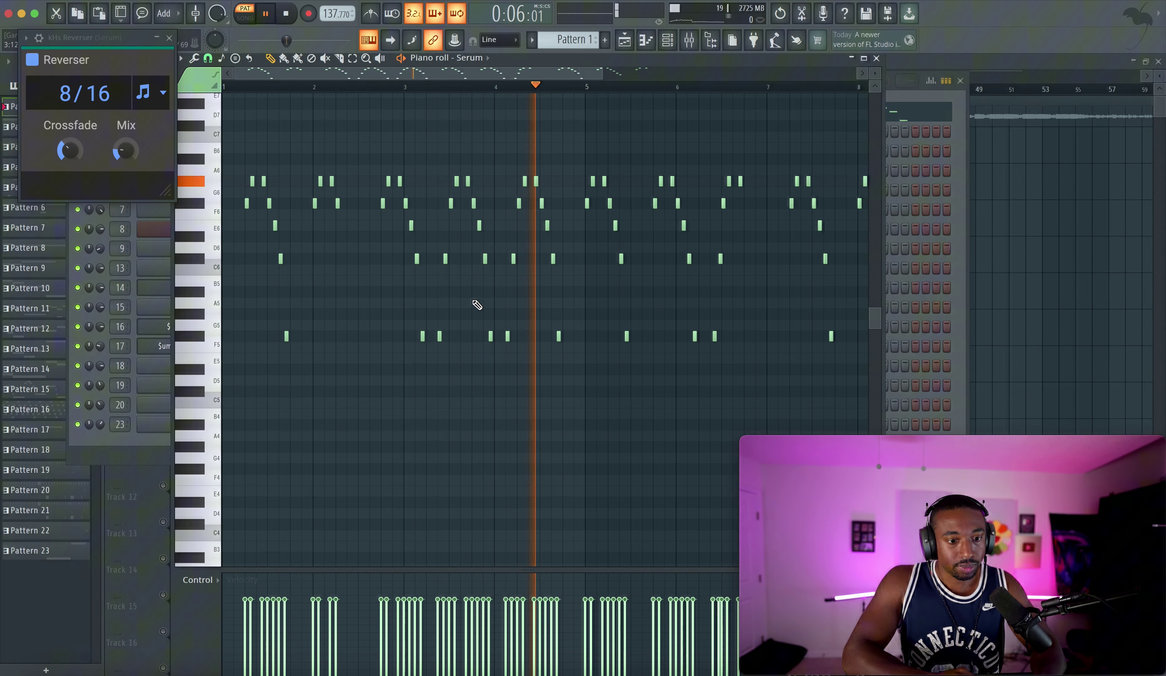
pyautogui.press('space')
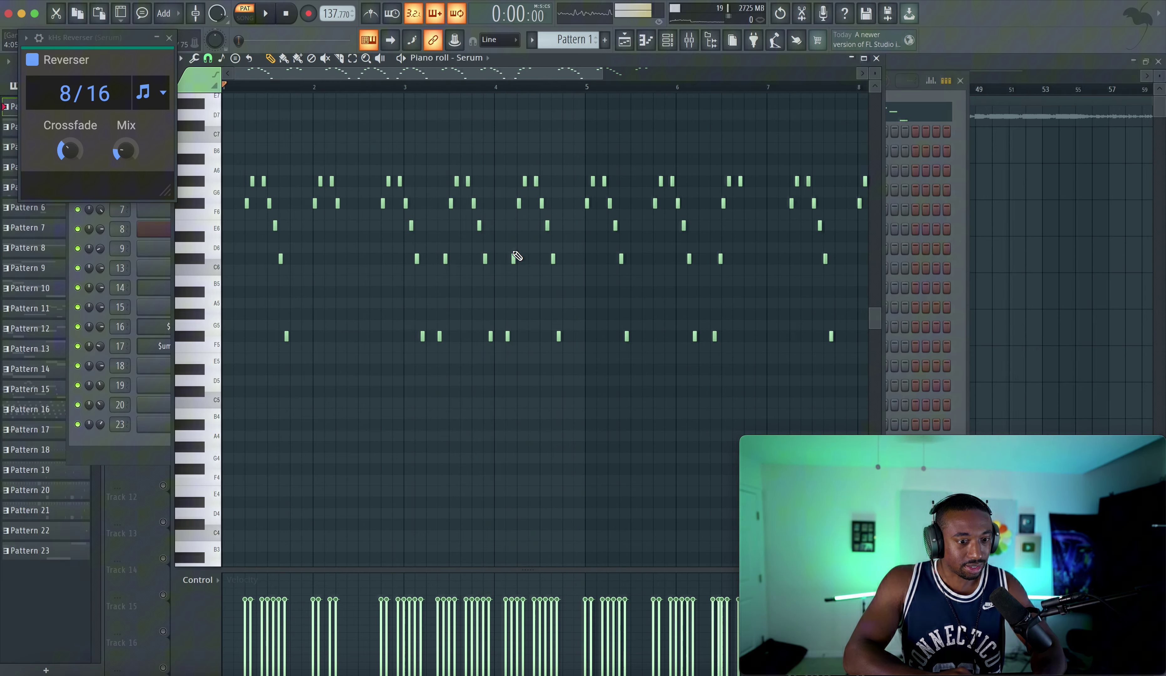
pyautogui.click(876, 58)
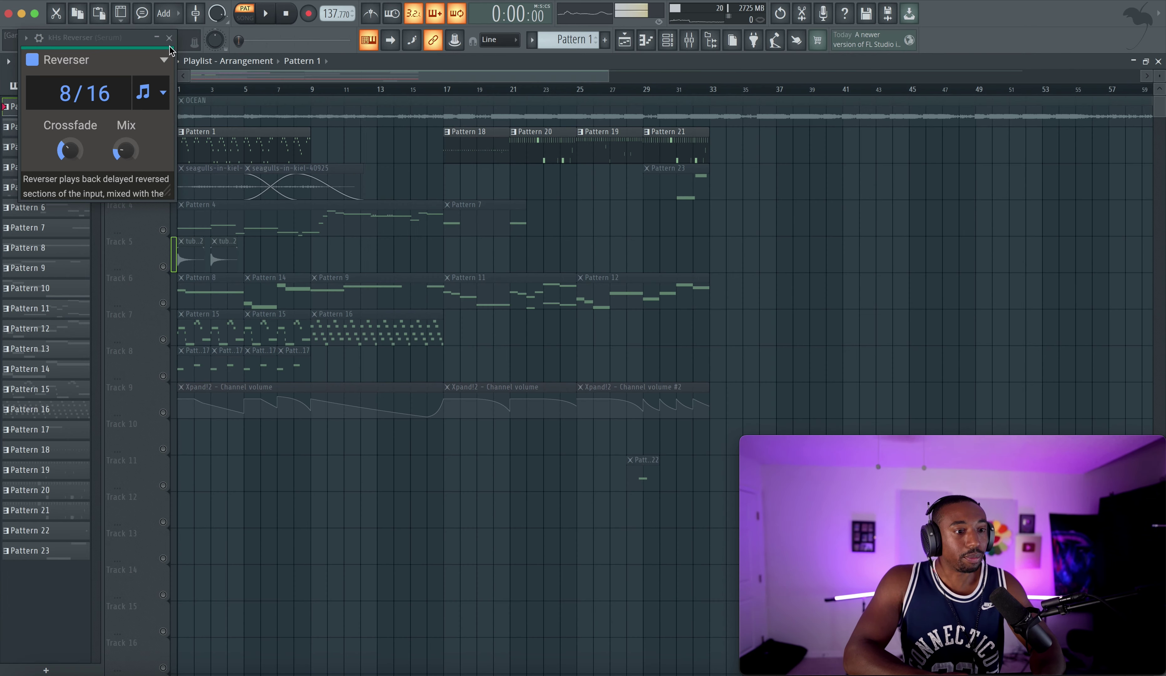
pyautogui.click(169, 38)
# - Unmute Track 3 and audition its seagulls clips with Track 2 from the start and from bar 5
pyautogui.click(163, 194)
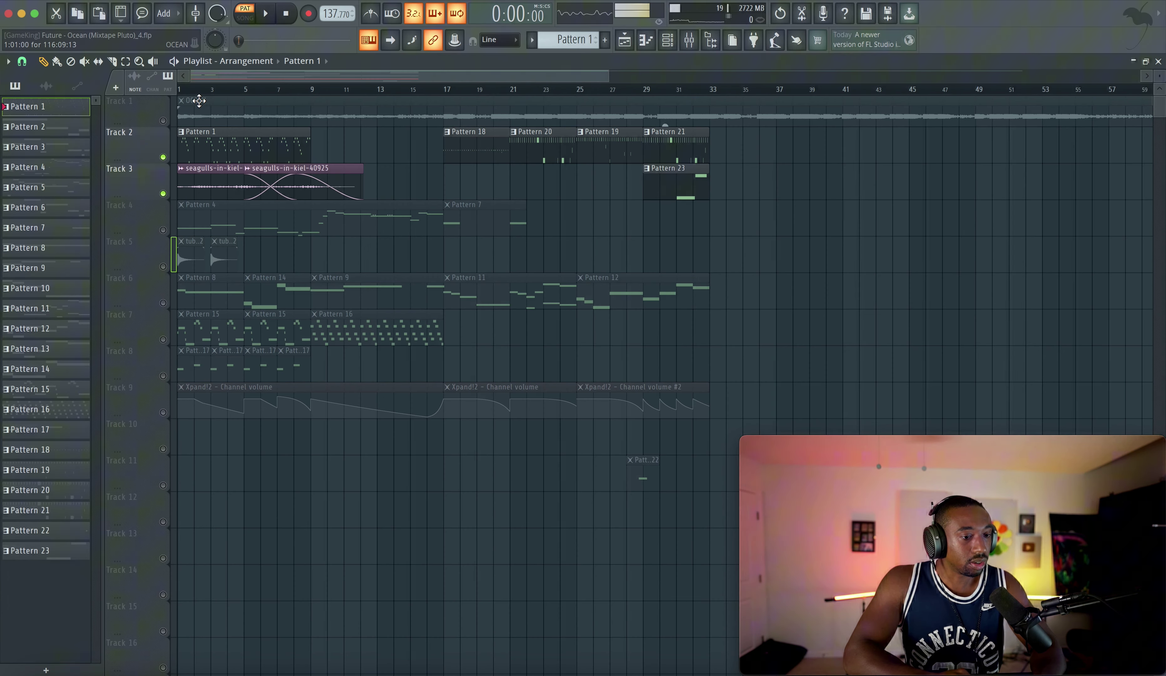
pyautogui.press('space')
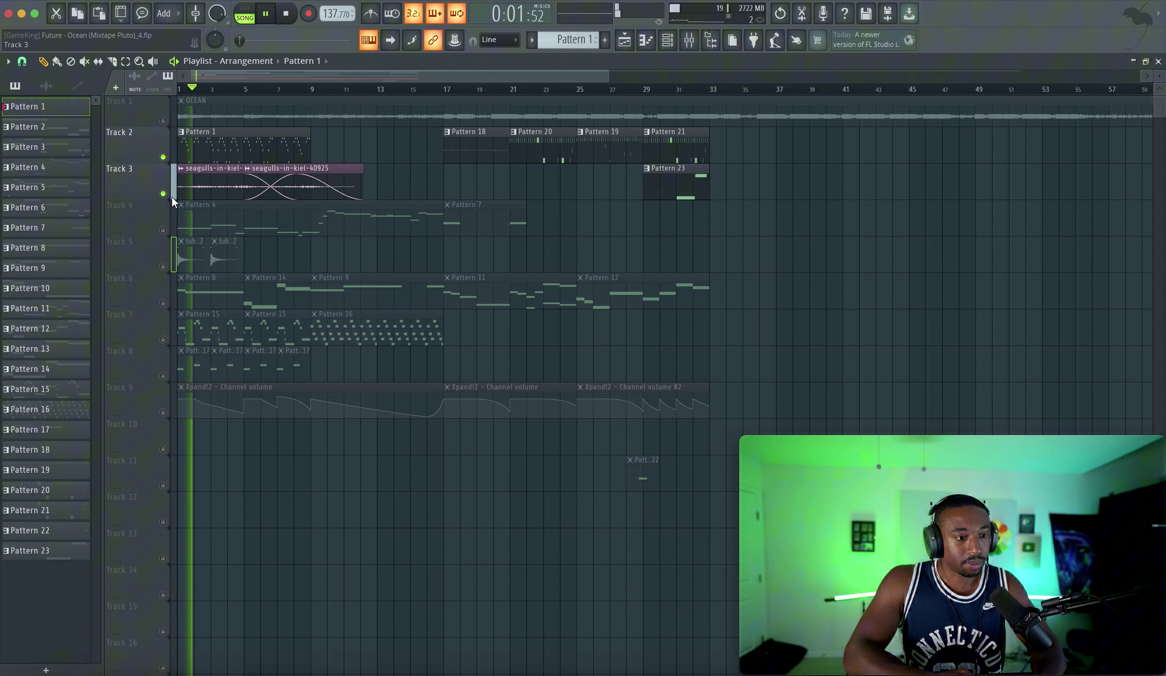
pyautogui.press('space')
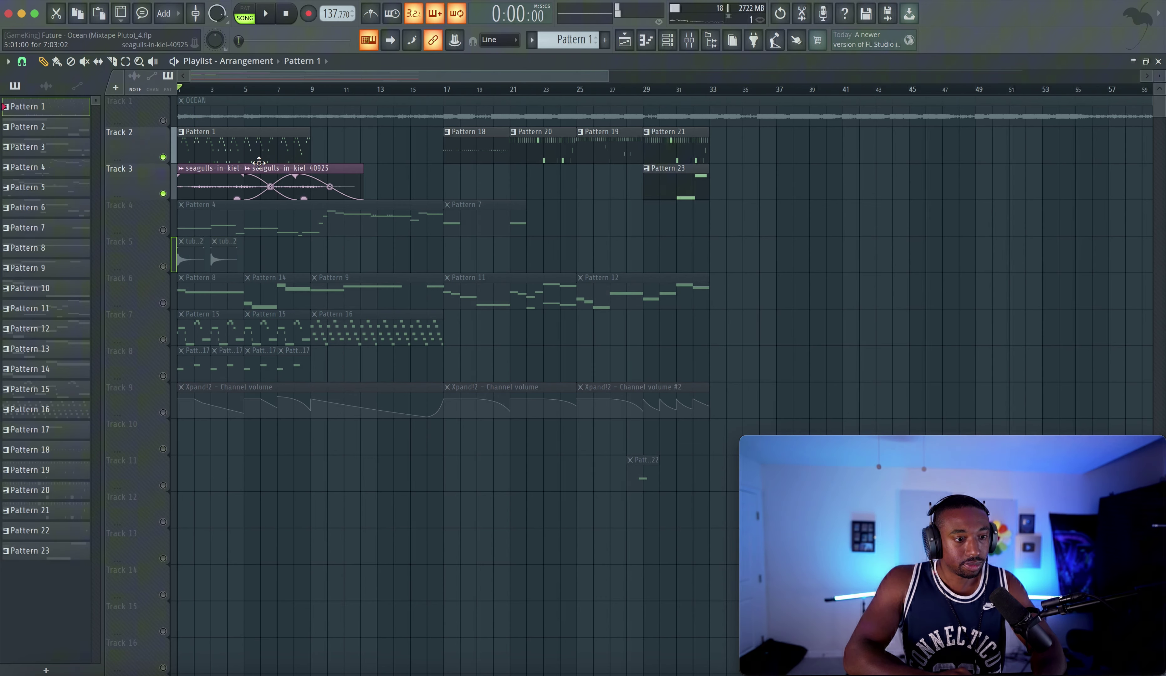
pyautogui.click(244, 90)
pyautogui.press('space')
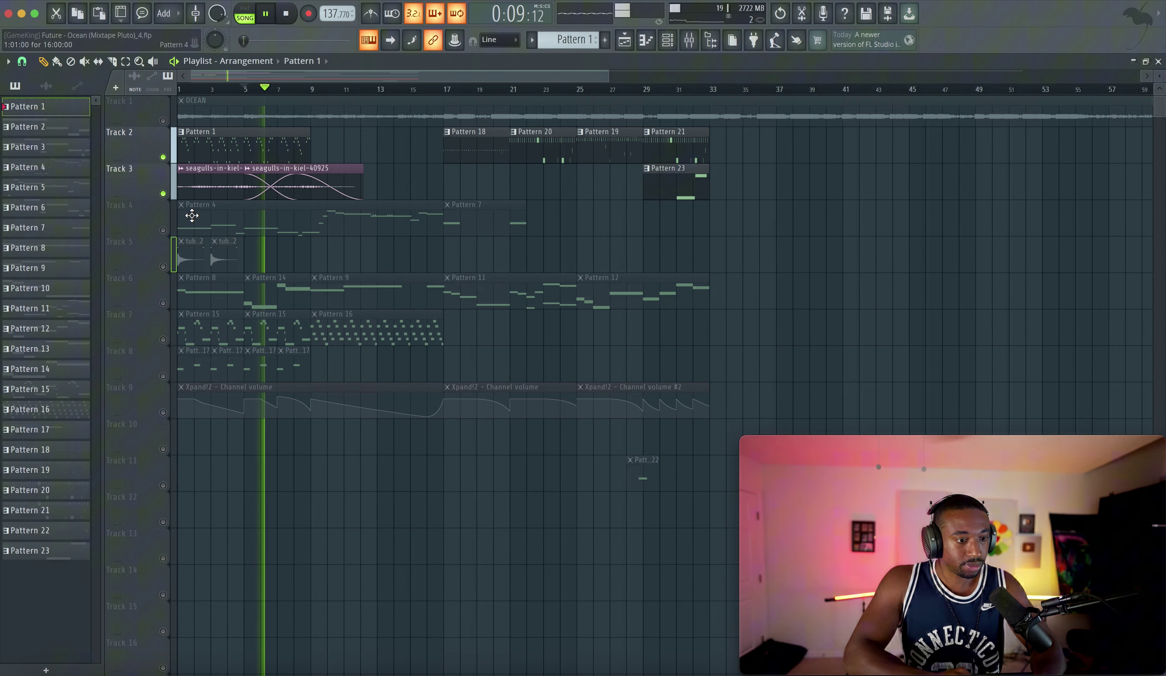
pyautogui.press('space')
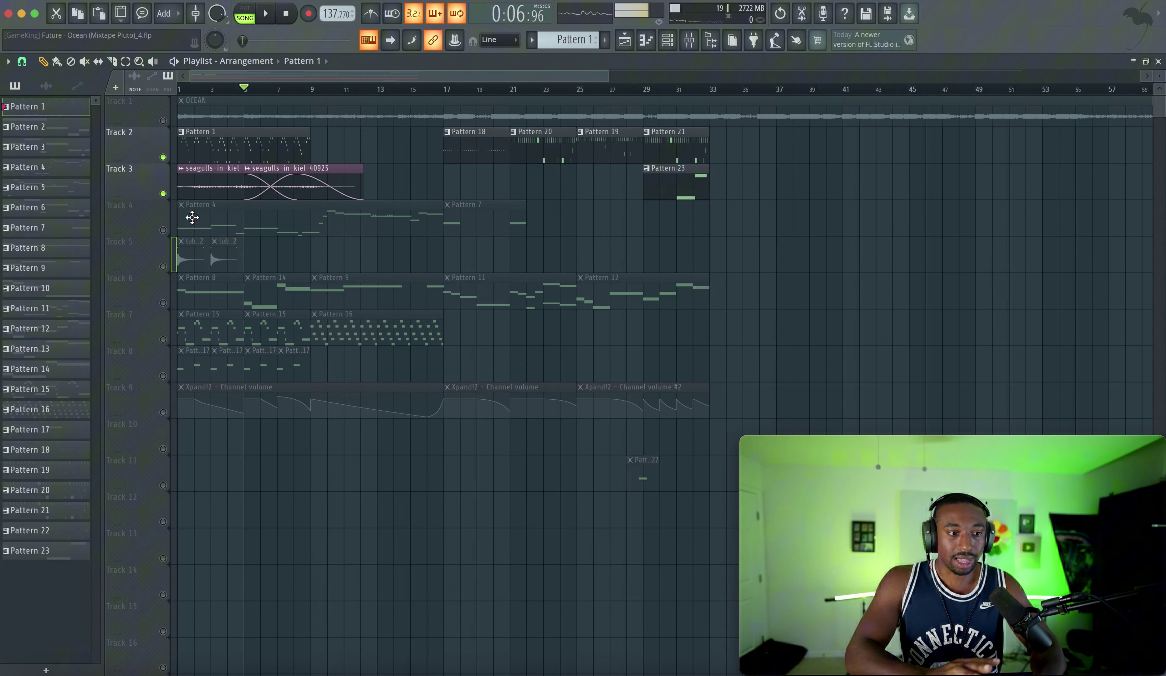
# - Unmute Track 4 and play it, opening the Serum #2 notes of Pattern 4 in the piano roll
pyautogui.click(163, 230)
pyautogui.click(286, 18)
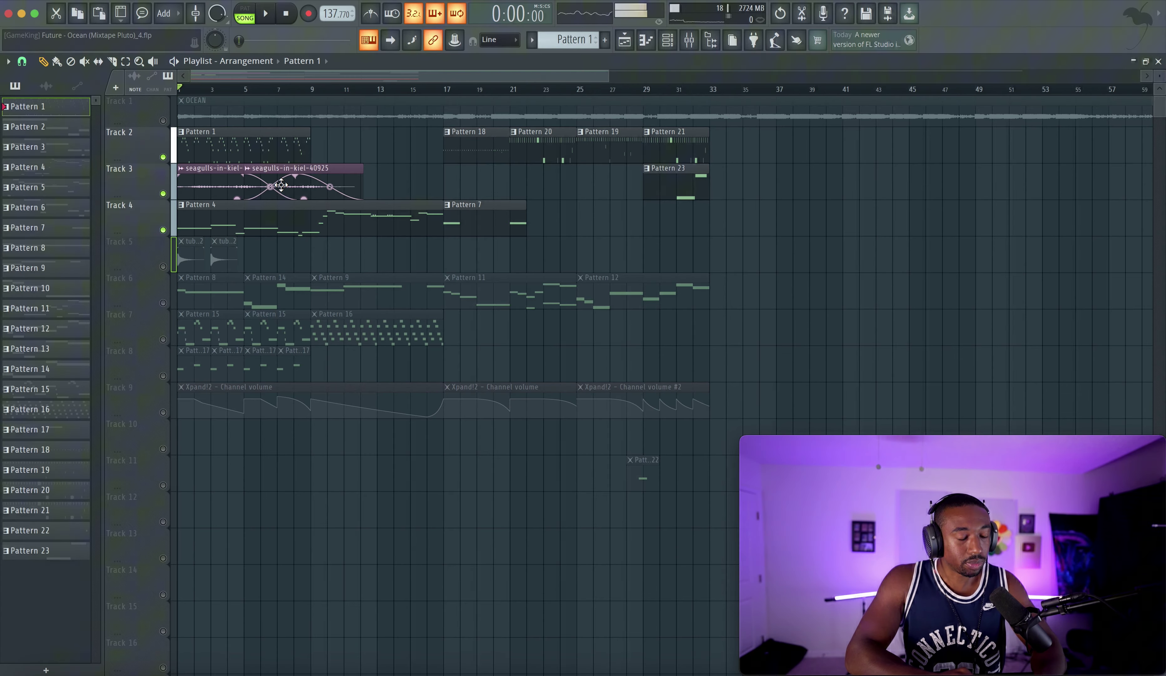
pyautogui.click(670, 42)
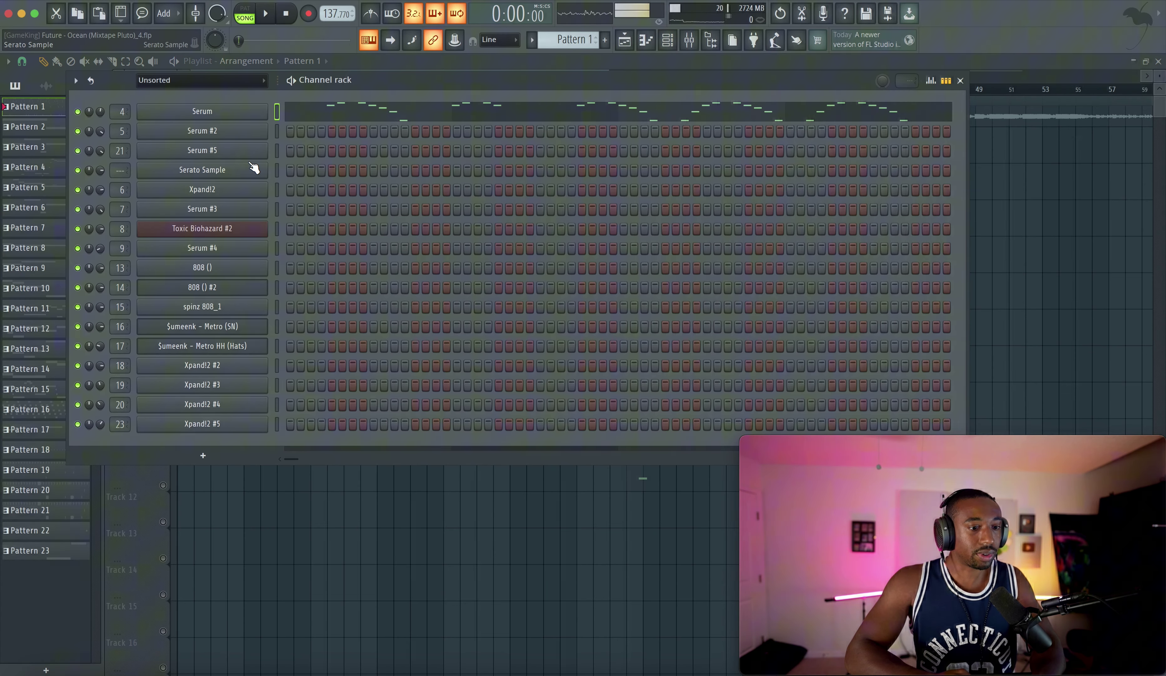
pyautogui.press('F6')
pyautogui.press('space')
pyautogui.doubleClick(212, 213)
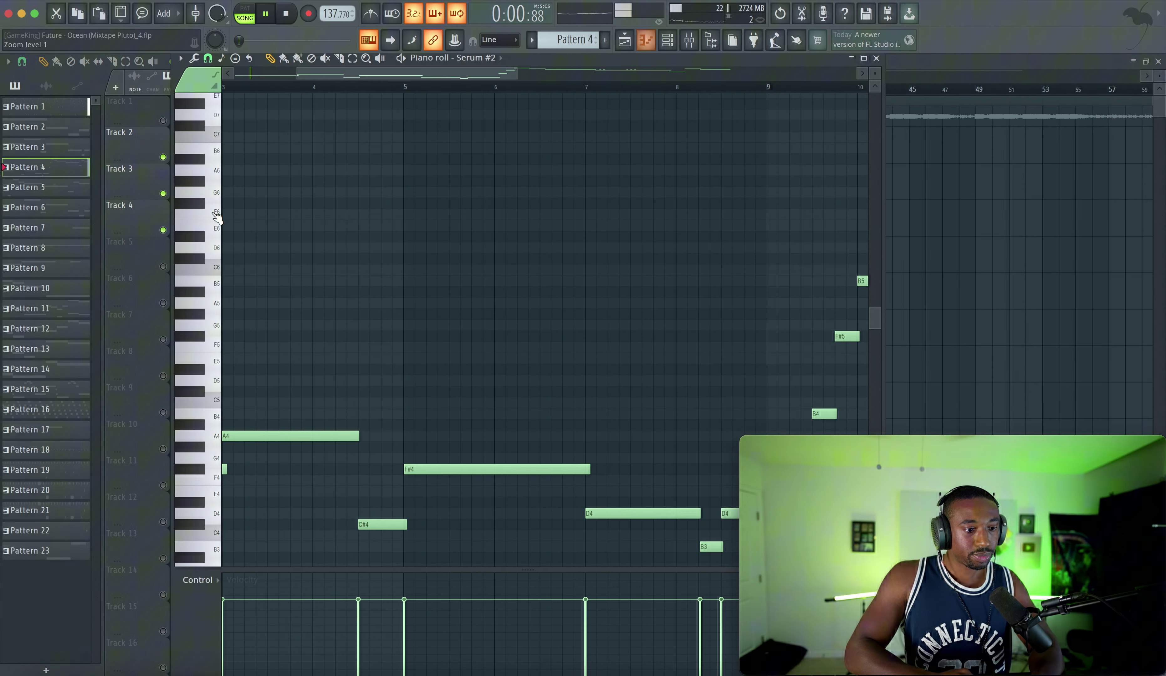
# - Open the Serum #2 synth and inspect oscillator A's warp mode choices and the envelope settings
pyautogui.click(672, 41)
pyautogui.click(245, 132)
pyautogui.press('space')
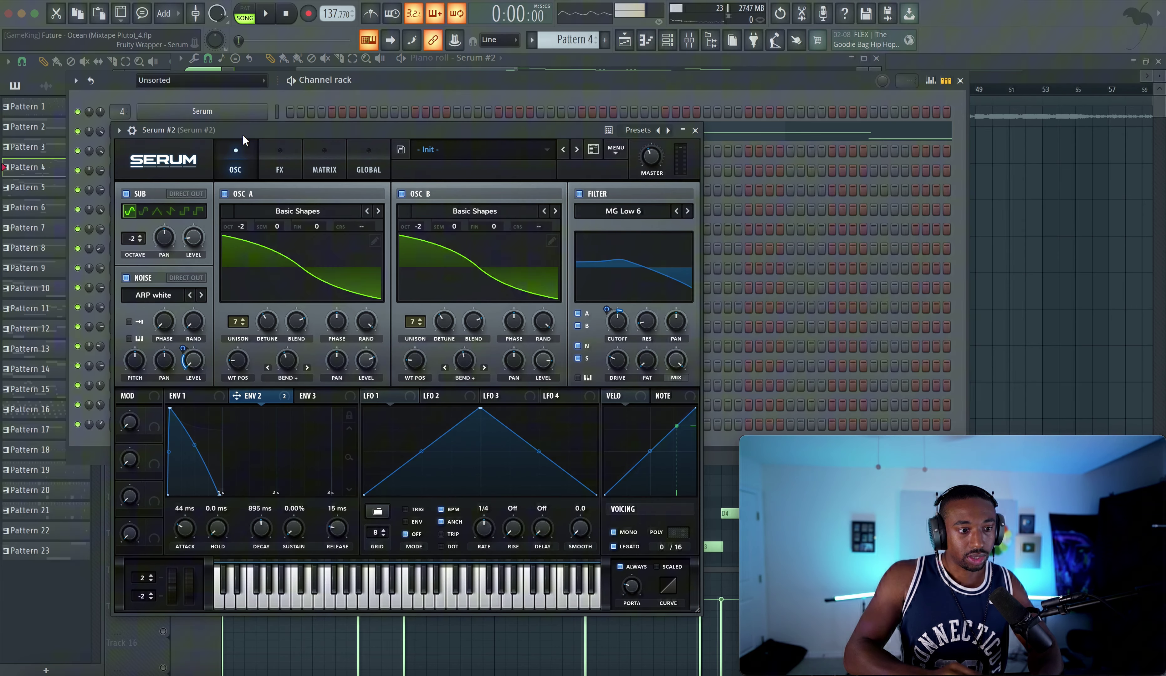
pyautogui.click(294, 378)
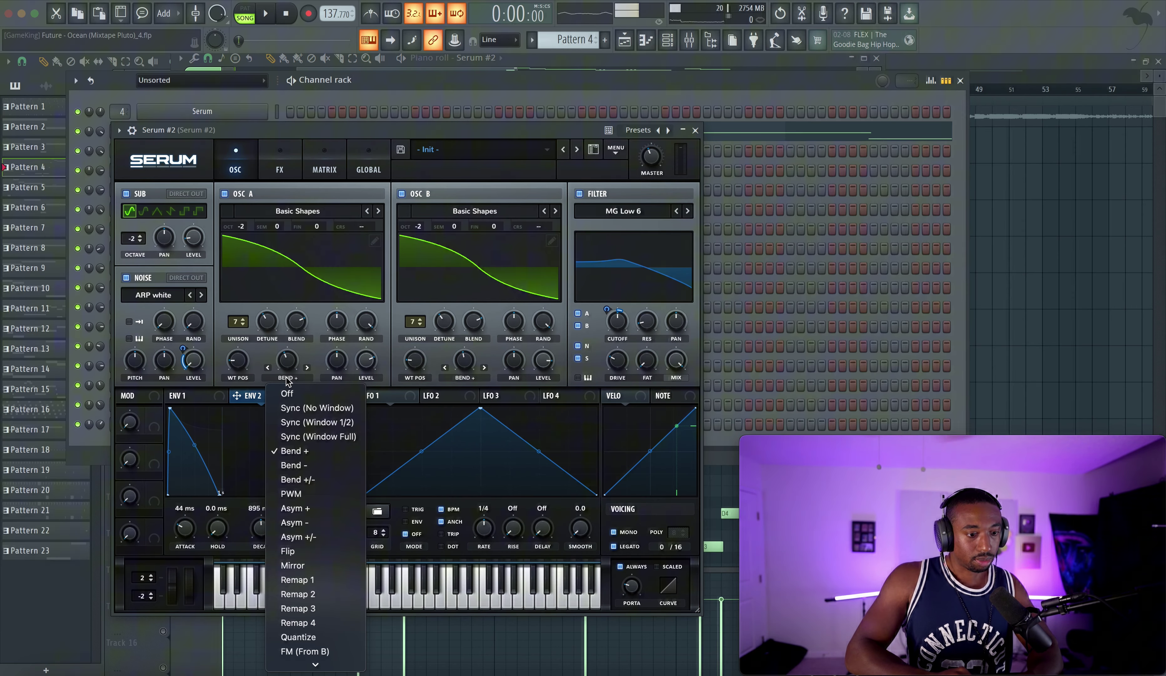
pyautogui.click(290, 362)
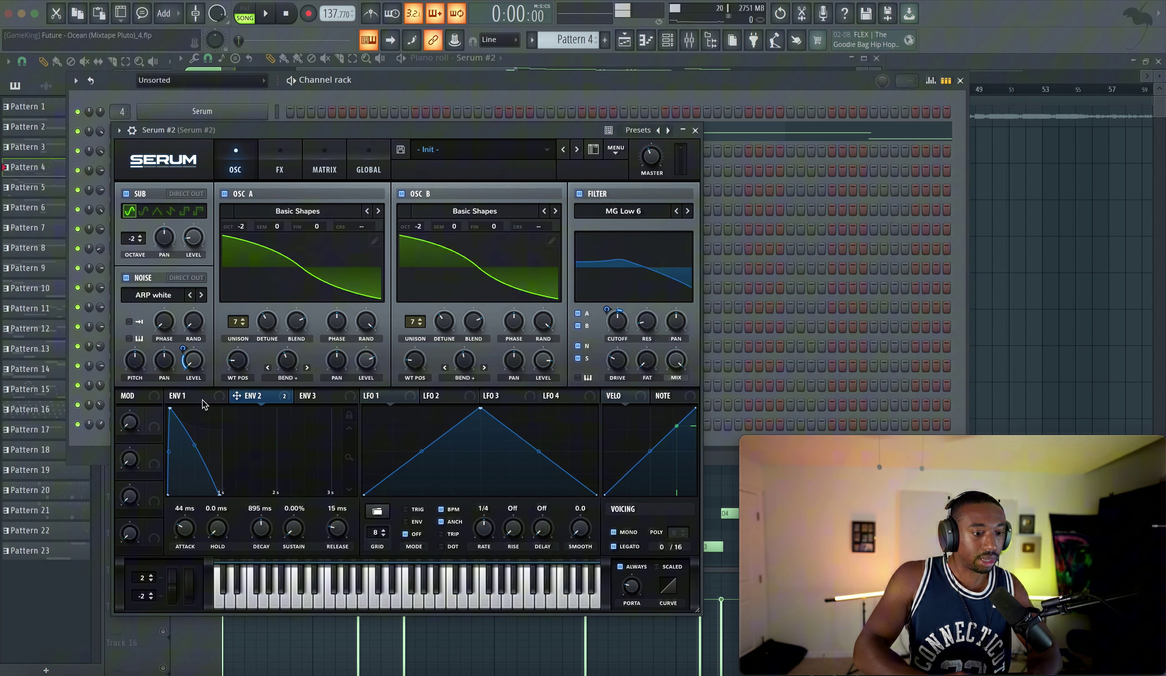
pyautogui.click(188, 395)
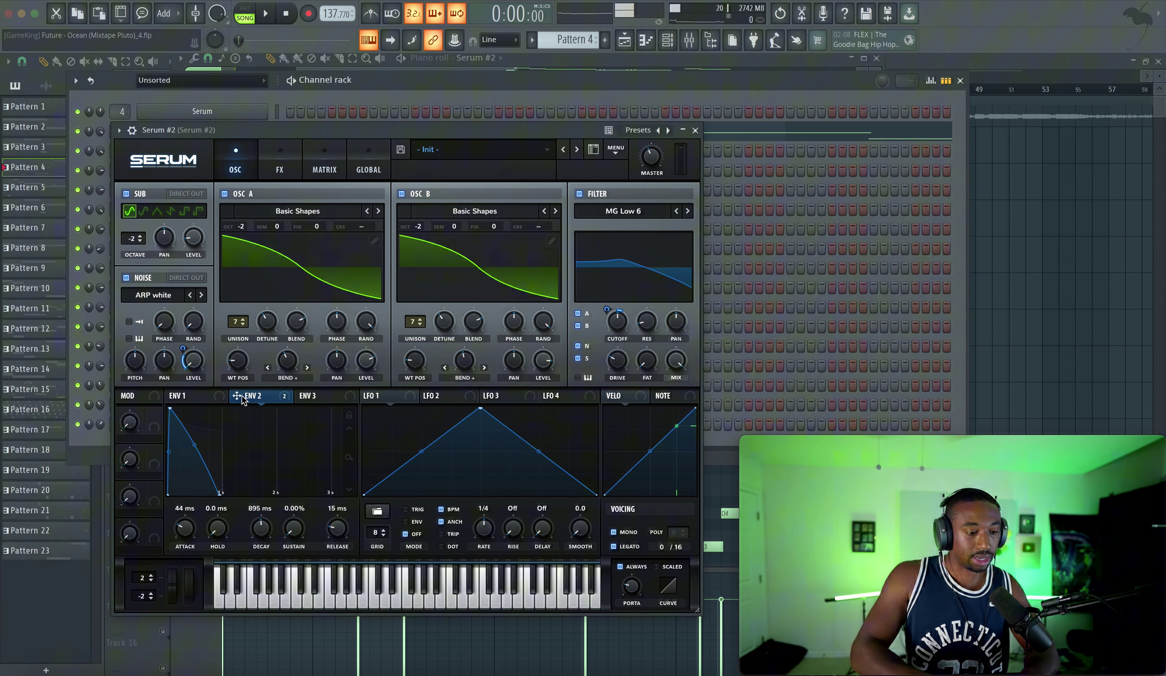
# - Play the Serum #2 part and examine the synth's compressor and EQ effects
pyautogui.press('m')
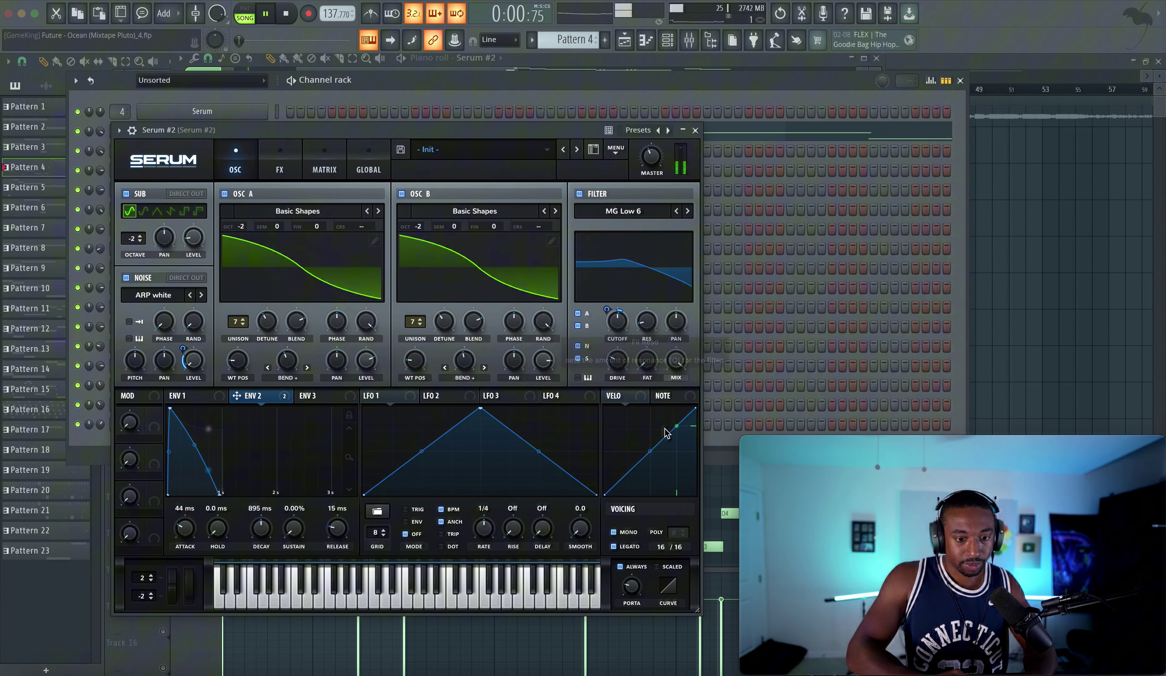
pyautogui.click(280, 168)
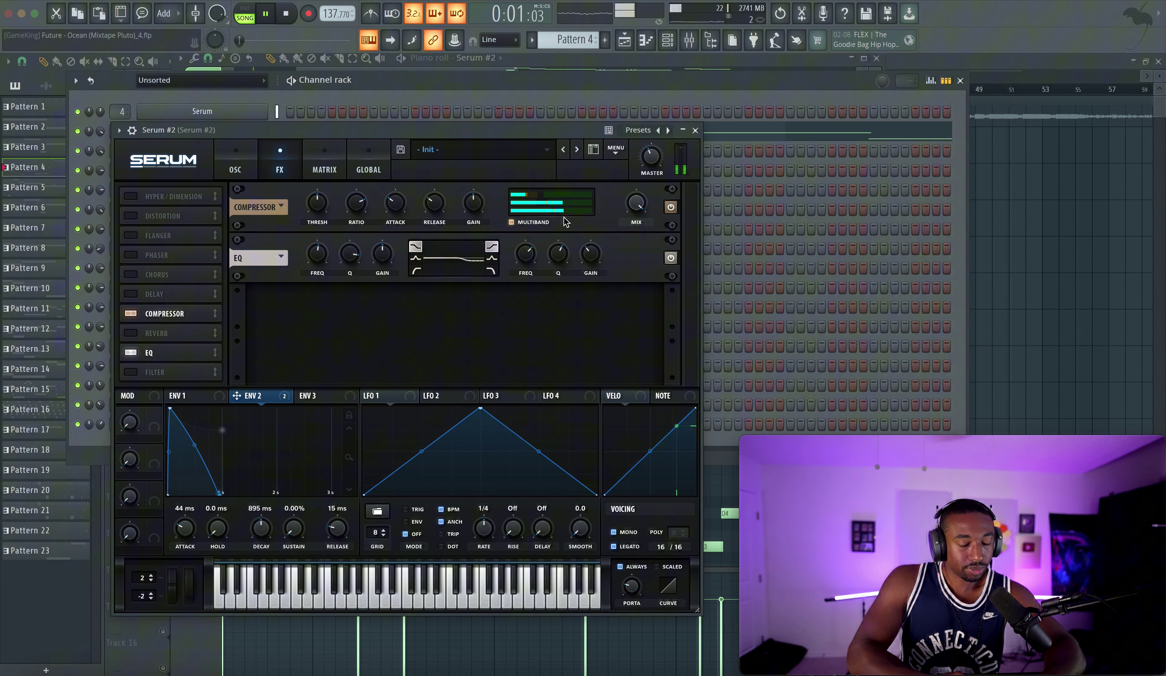
pyautogui.press('space')
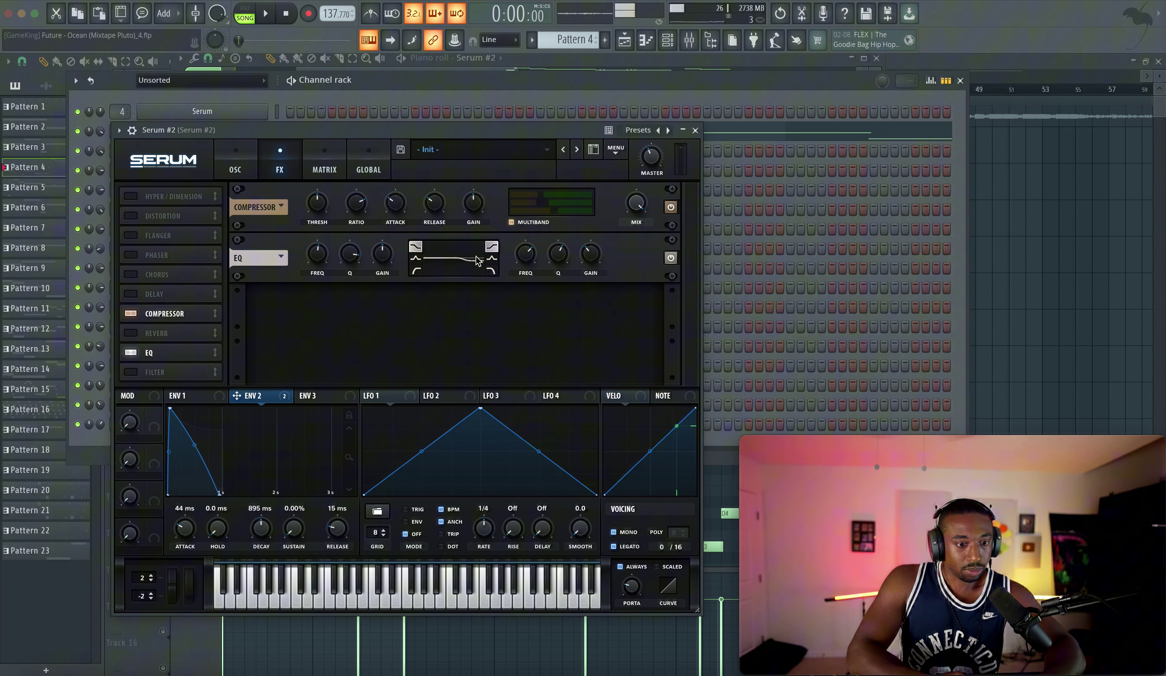
# - Audition Serum #2 with its compressor and EQ bypassed, re-enabling the EQ first and the compressor second
pyautogui.click(131, 314)
pyautogui.click(131, 352)
pyautogui.press('space')
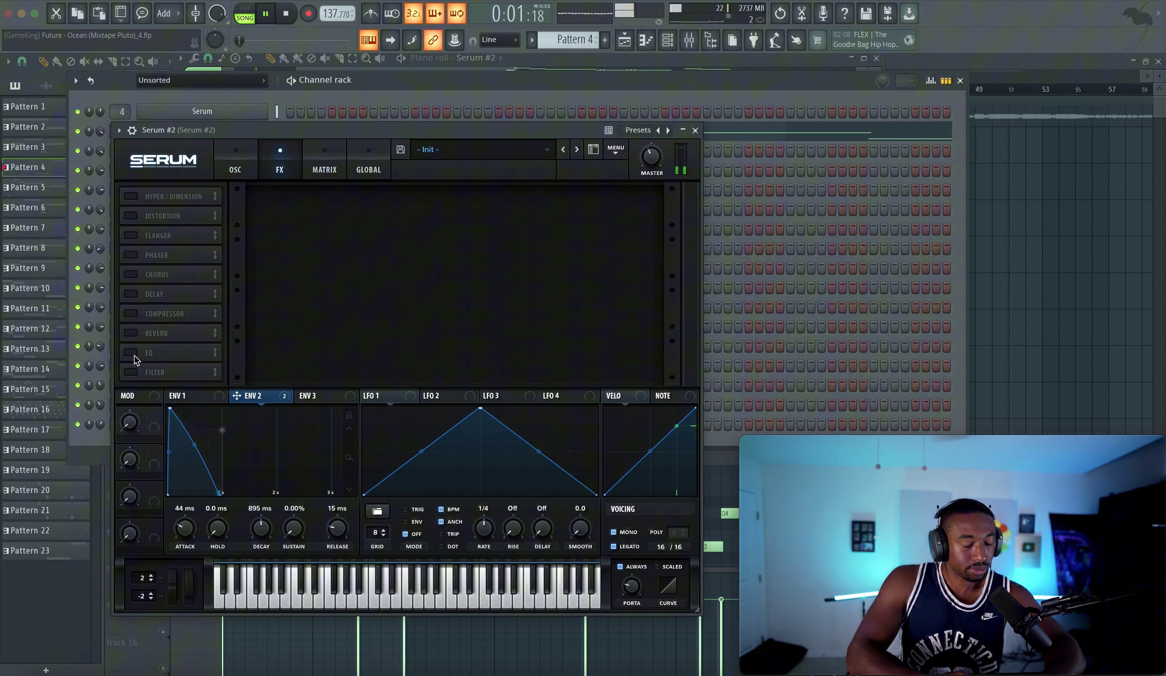
pyautogui.click(131, 353)
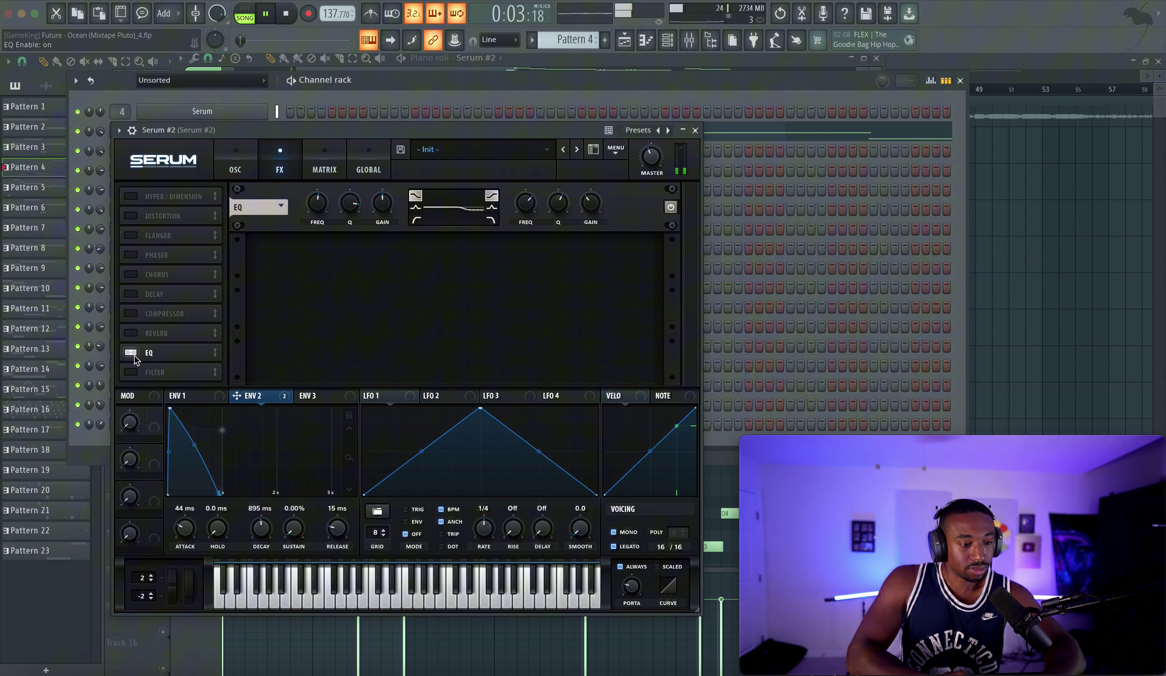
pyautogui.click(130, 313)
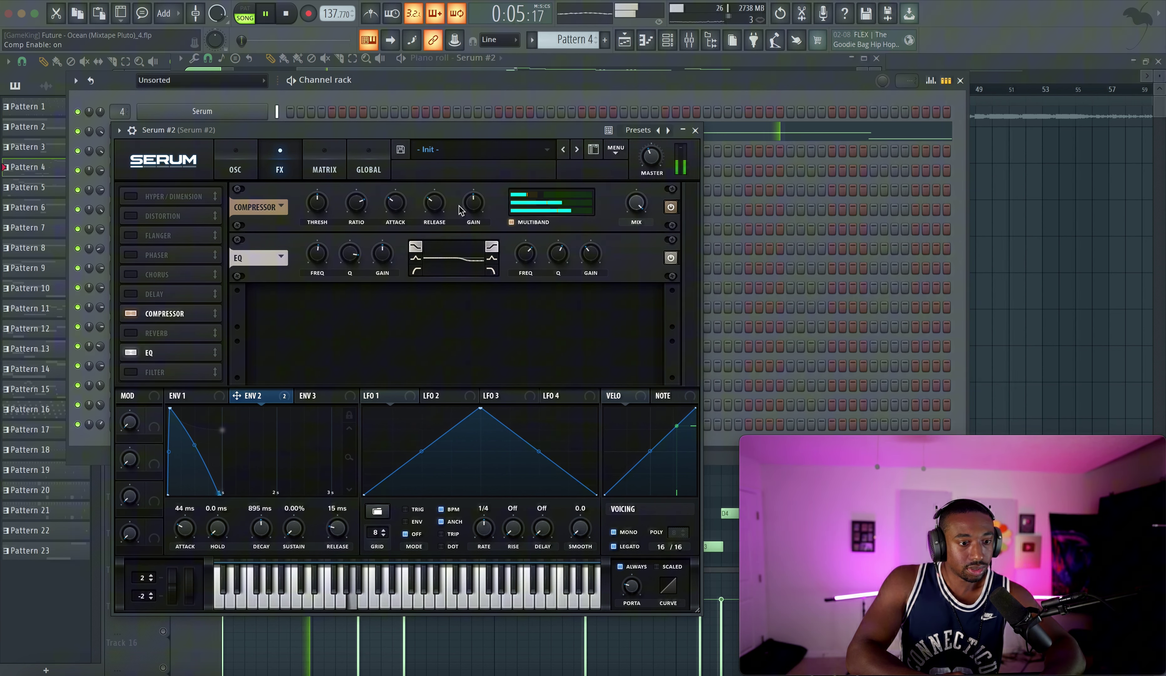
# - Compare Serum #2's unison width at 75 and 0 for both oscillators during playback, leaving it at 0
pyautogui.click(369, 169)
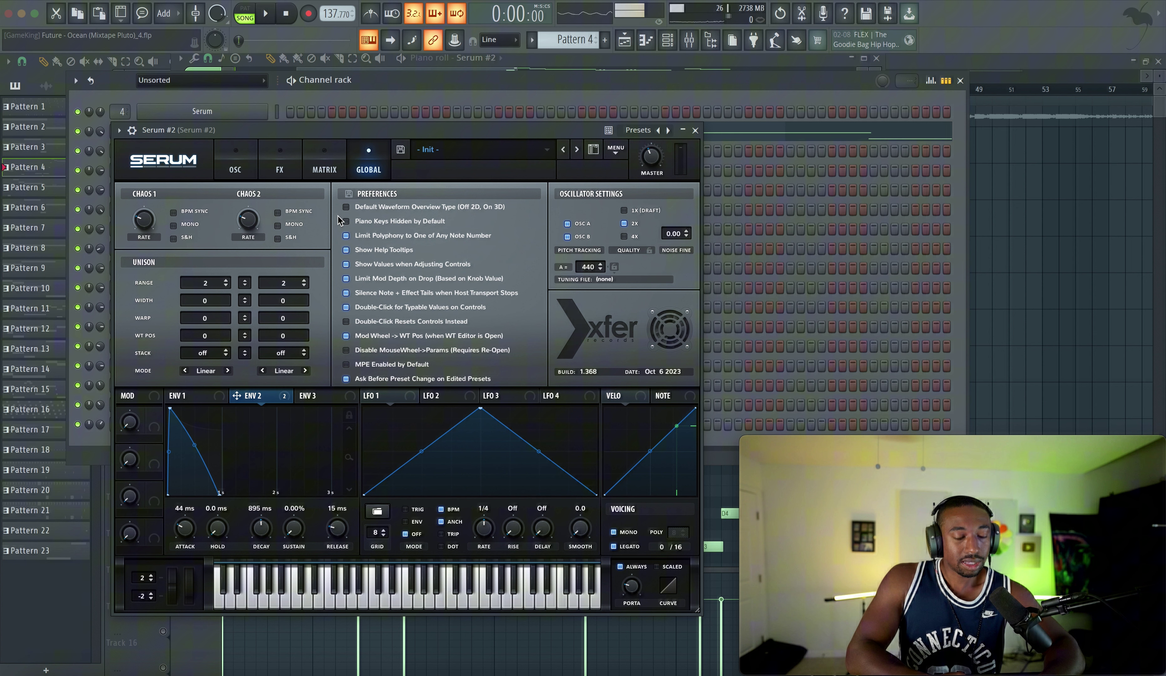
pyautogui.press('space')
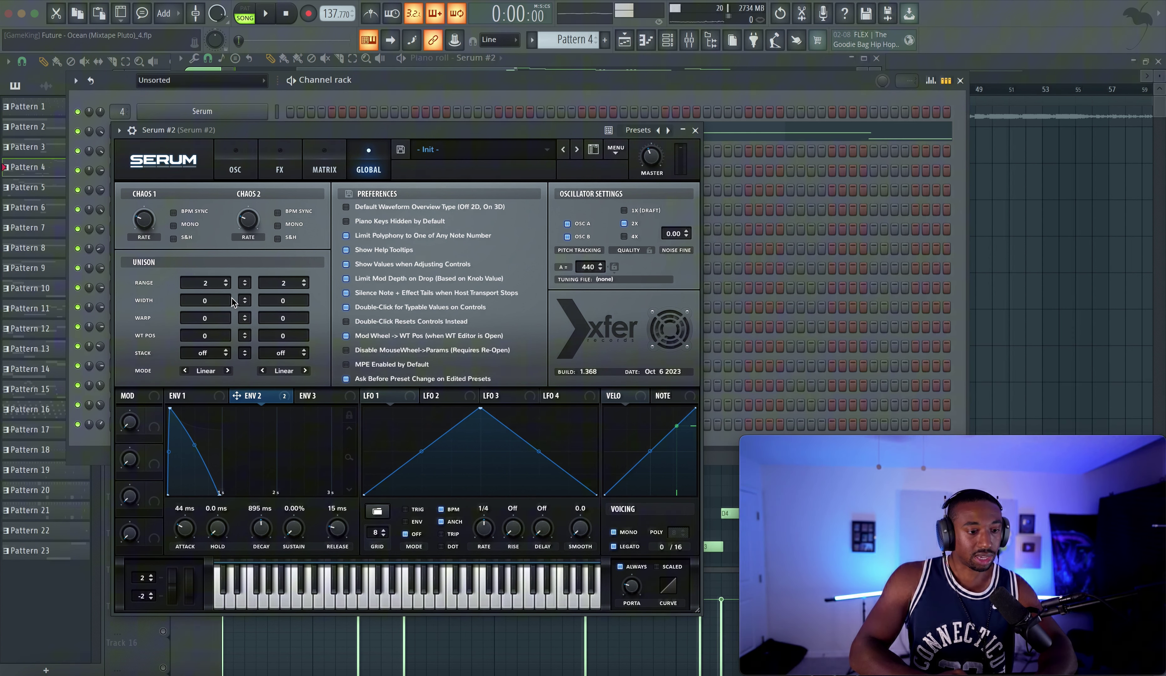
pyautogui.click(223, 175)
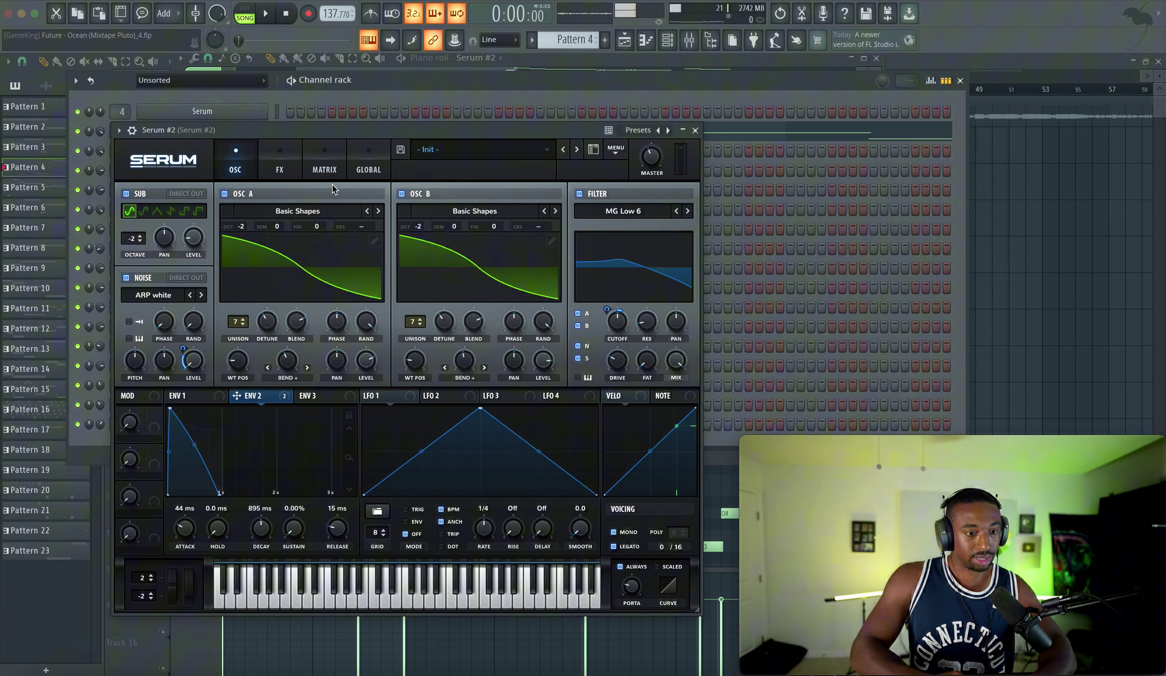
pyautogui.click(368, 167)
pyautogui.press('space')
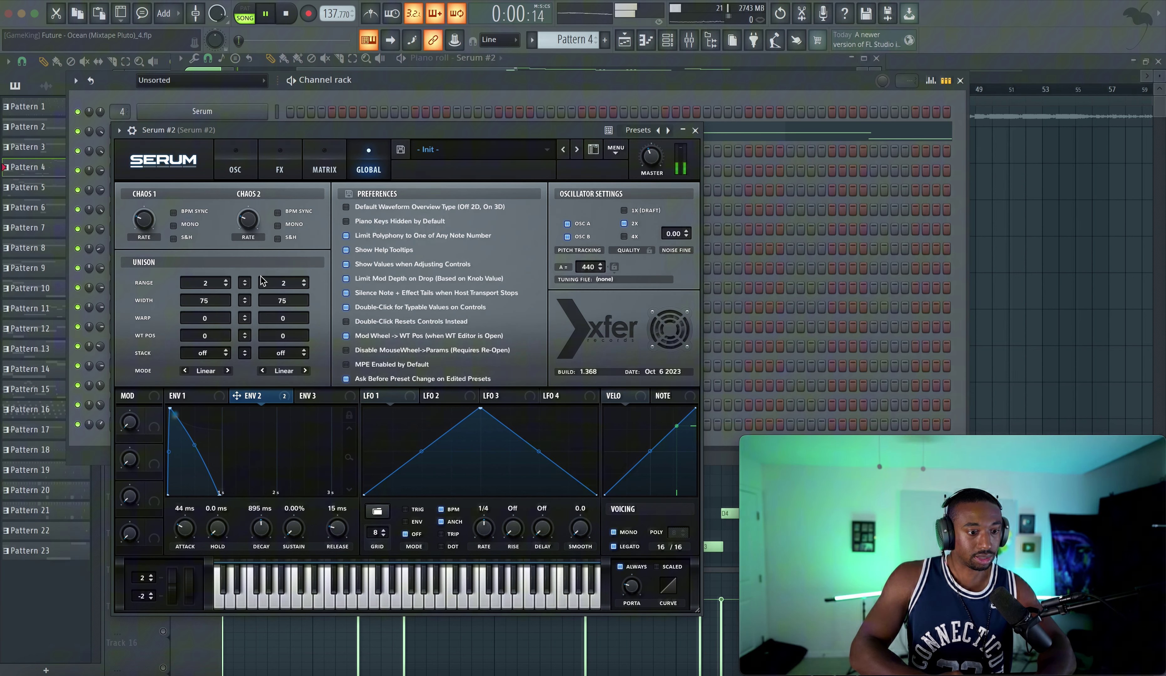
pyautogui.moveTo(245, 302); pyautogui.dragTo(243, 400)
pyautogui.press('space')
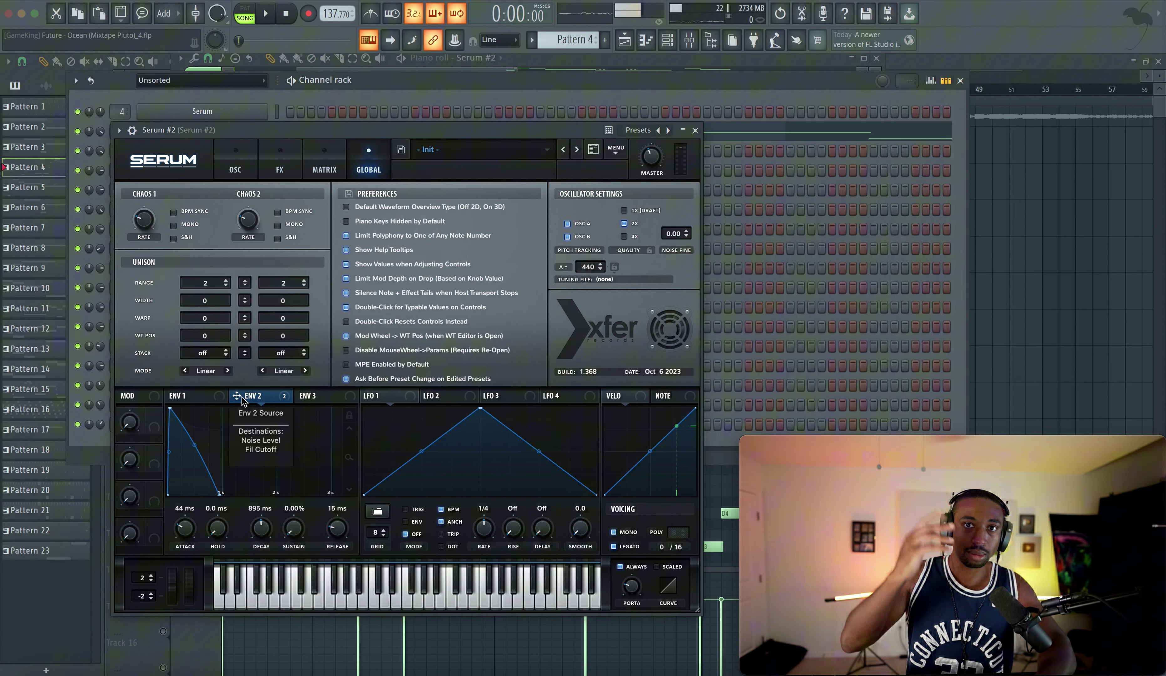
# - Close Serum #2, check its mixer insert's effect slots during playback, and return to the playlist
pyautogui.click(279, 164)
pyautogui.click(235, 165)
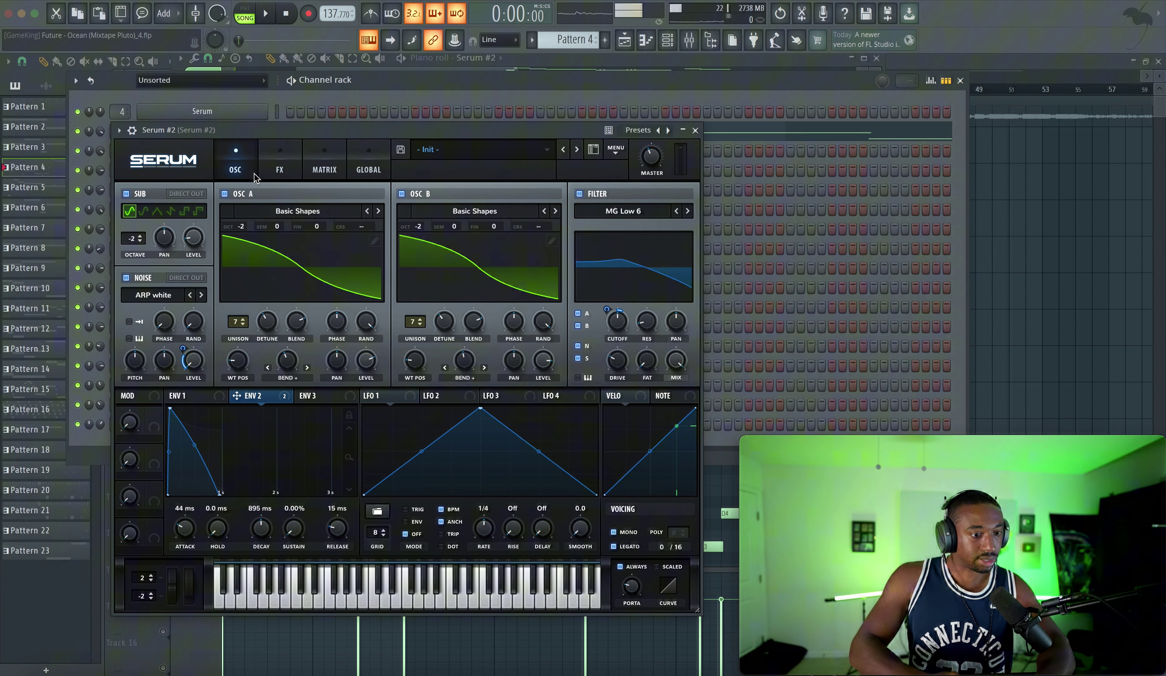
pyautogui.press('Escape')
pyautogui.press('space')
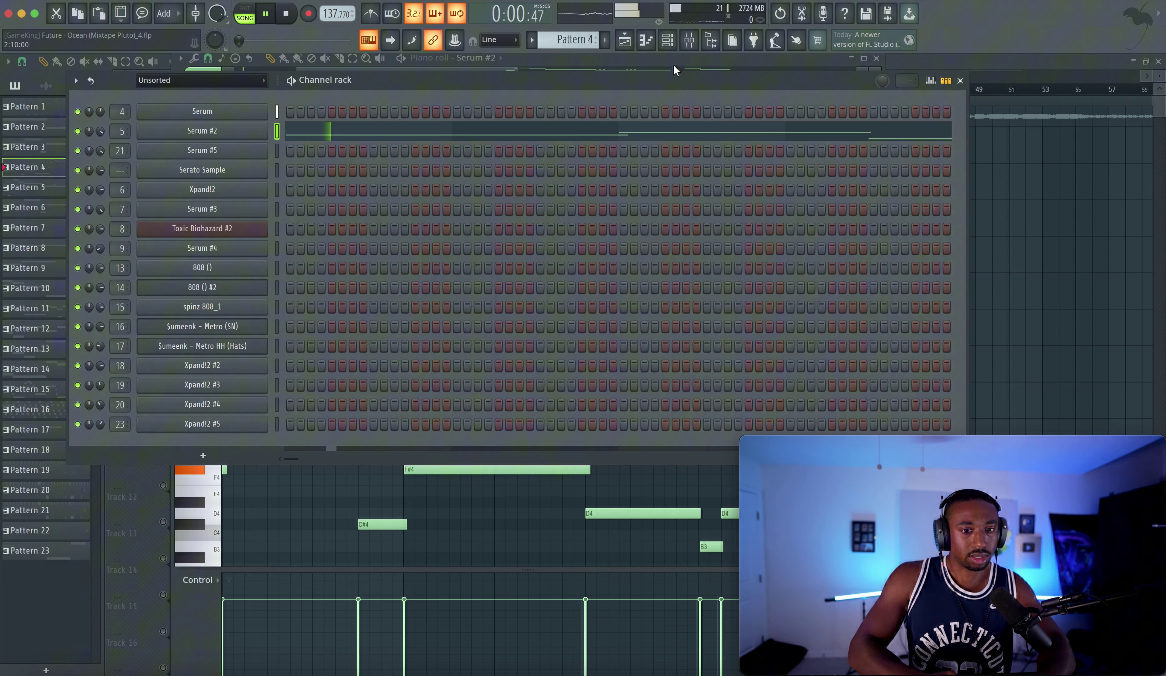
pyautogui.click(690, 39)
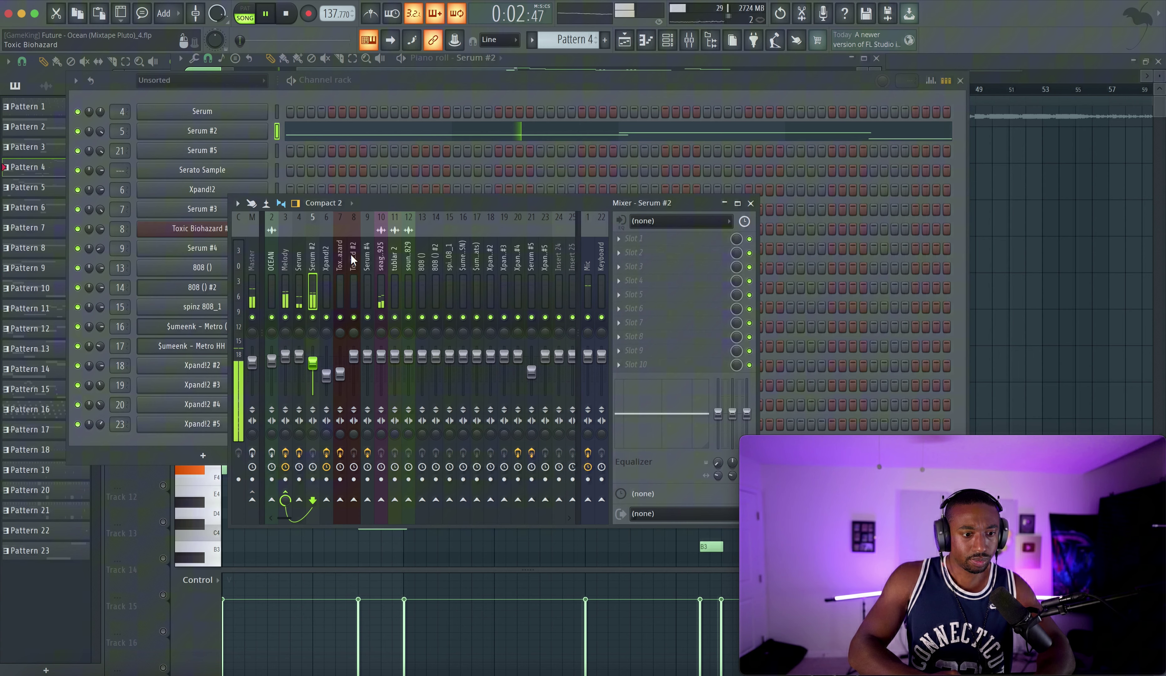
pyautogui.click(1019, 207)
pyautogui.press('space')
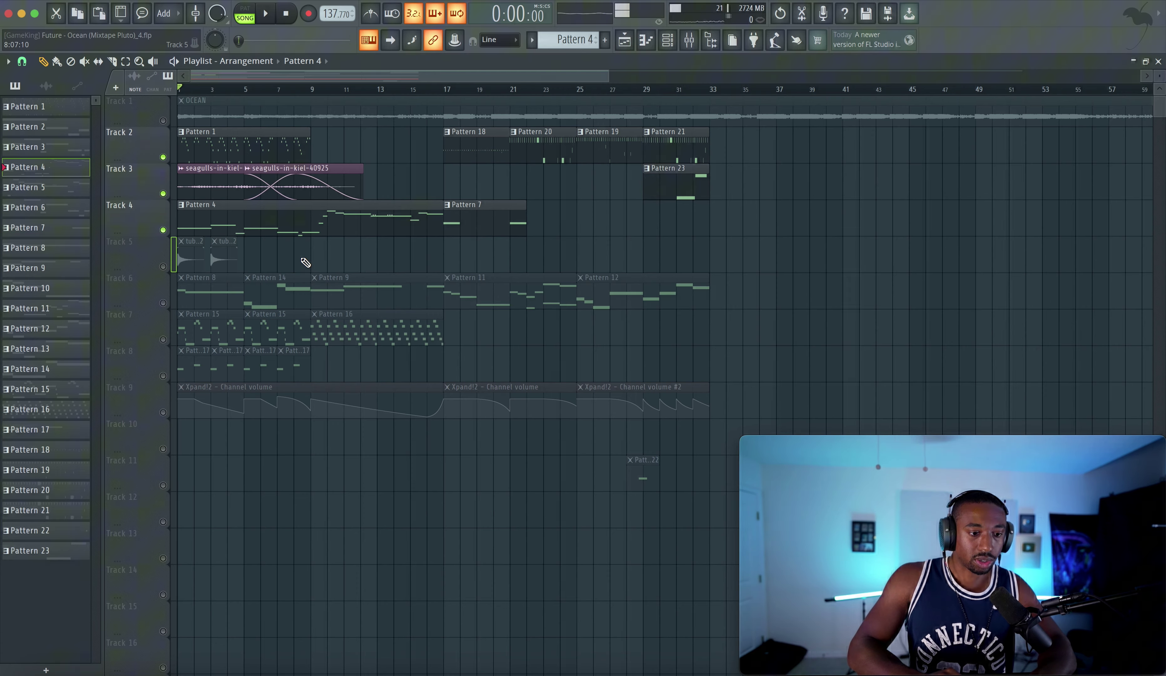
# - Solo Track 5 and audition its two audio clips from the start
pyautogui.rightClick(163, 267)
pyautogui.press('space')
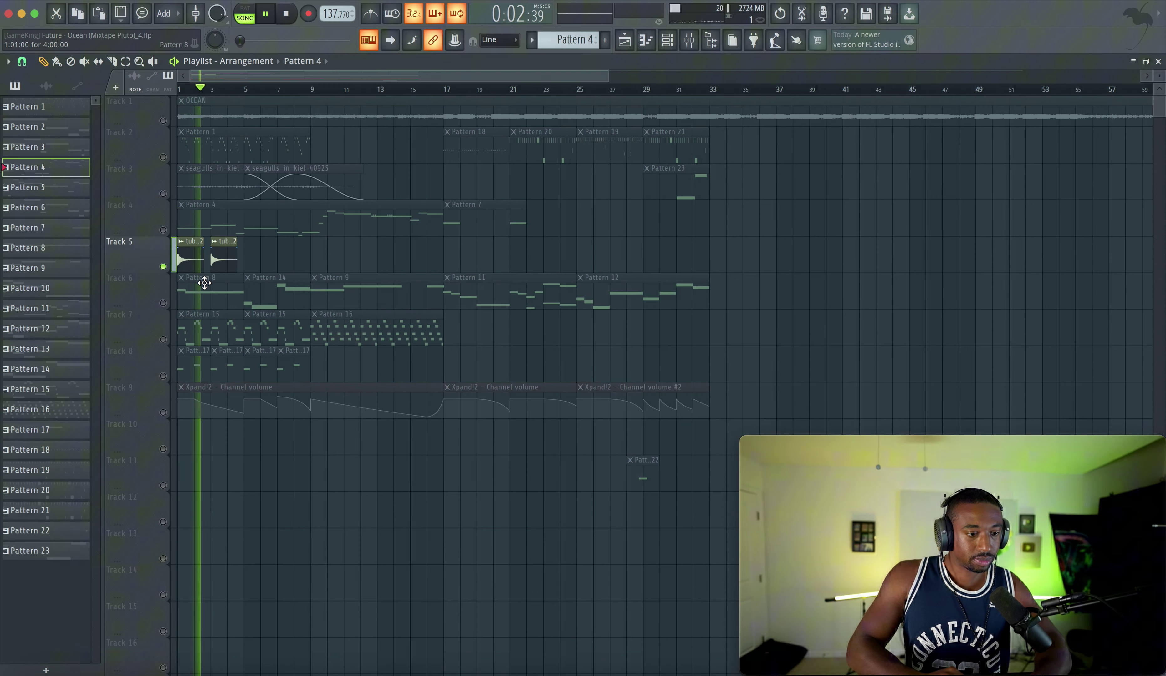
pyautogui.press('space')
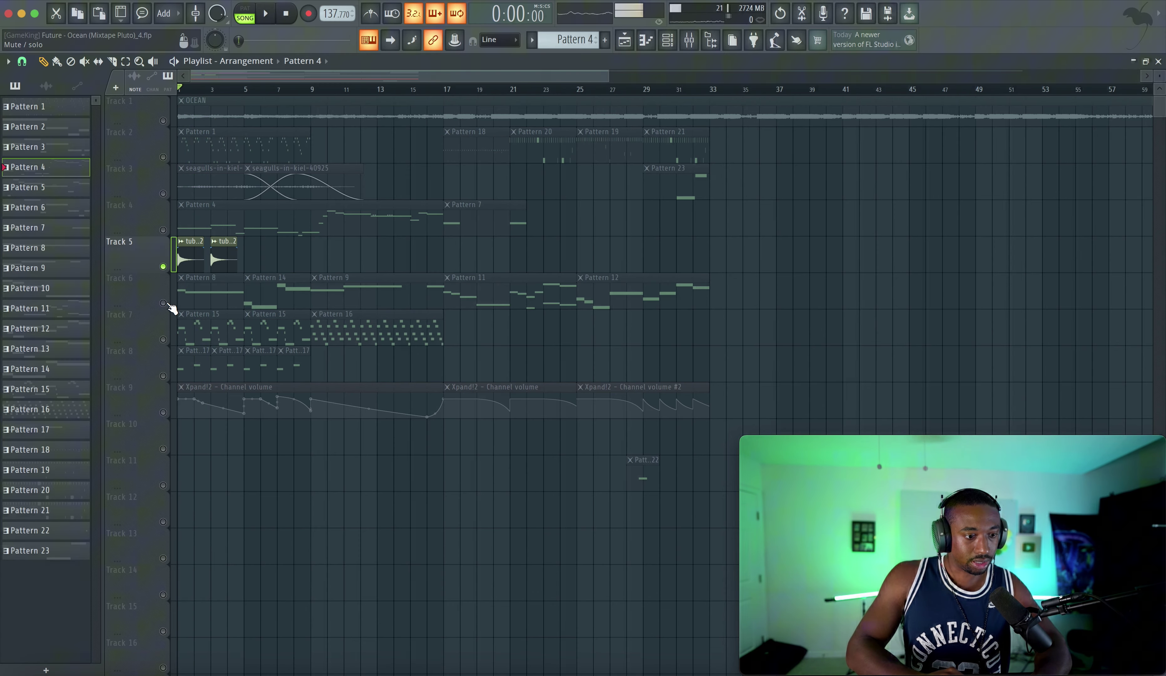
# - Solo Track 6 and audition its patterns from the start
pyautogui.rightClick(163, 302)
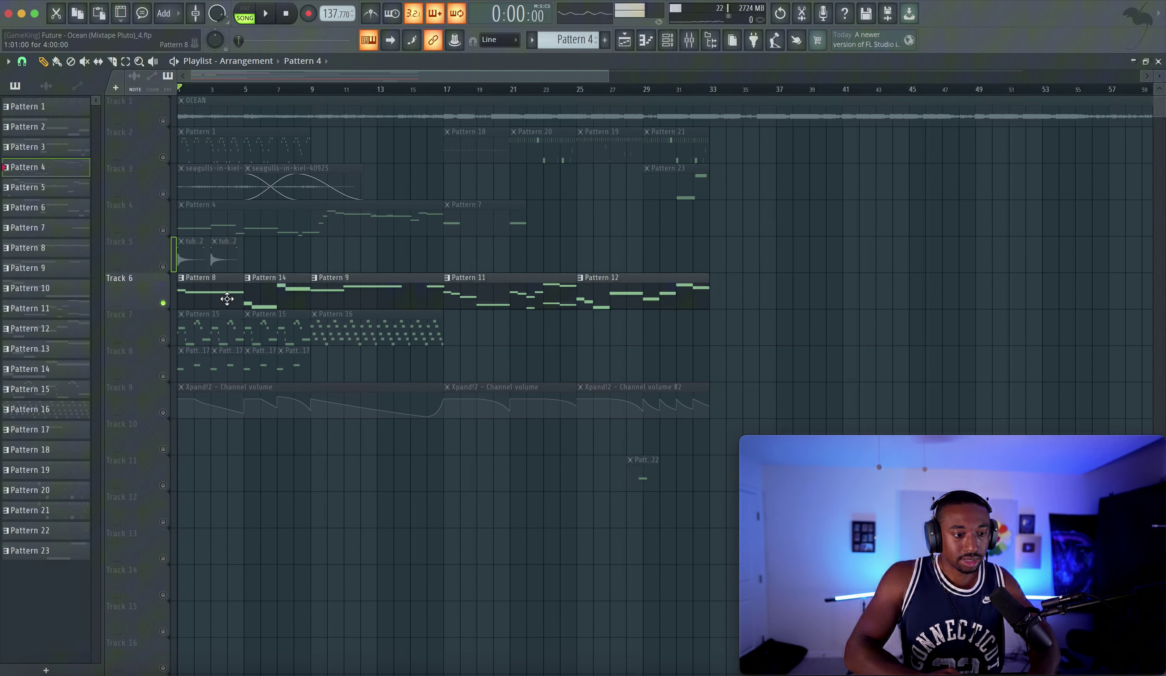
pyautogui.press('space')
pyautogui.press('space')
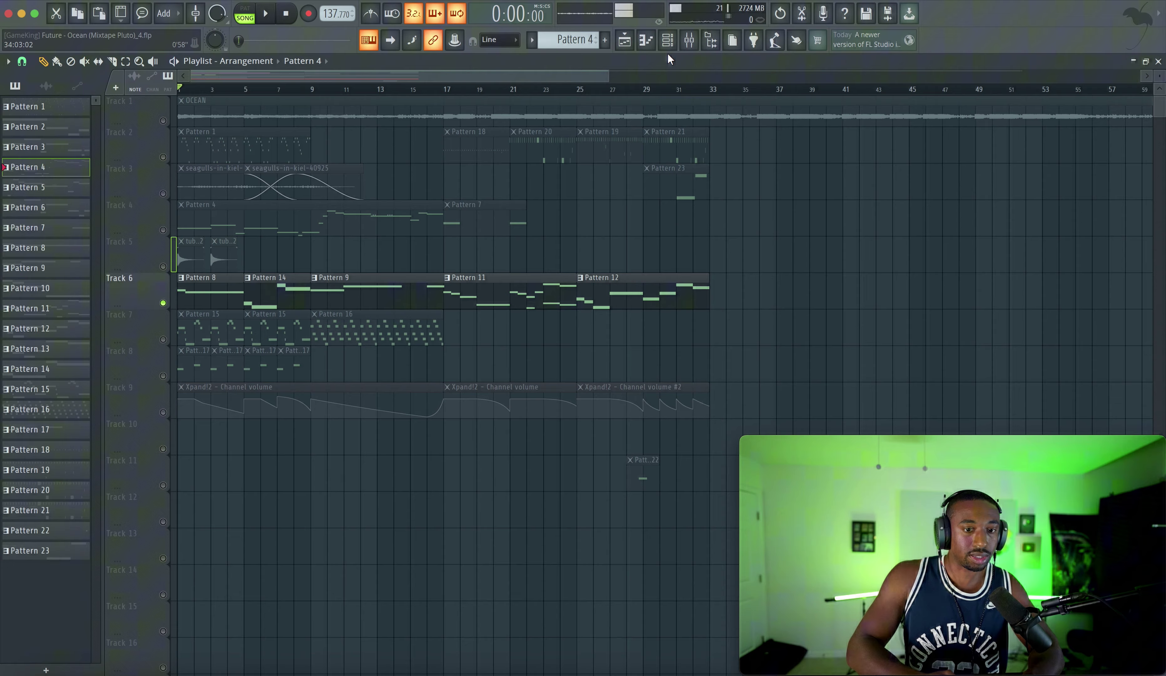
# - Open Pattern 8's Xpand!2 instrument, view the Female Eeh Choir preset in the Vocals category, and close the synth
pyautogui.doubleClick(218, 294)
pyautogui.click(669, 40)
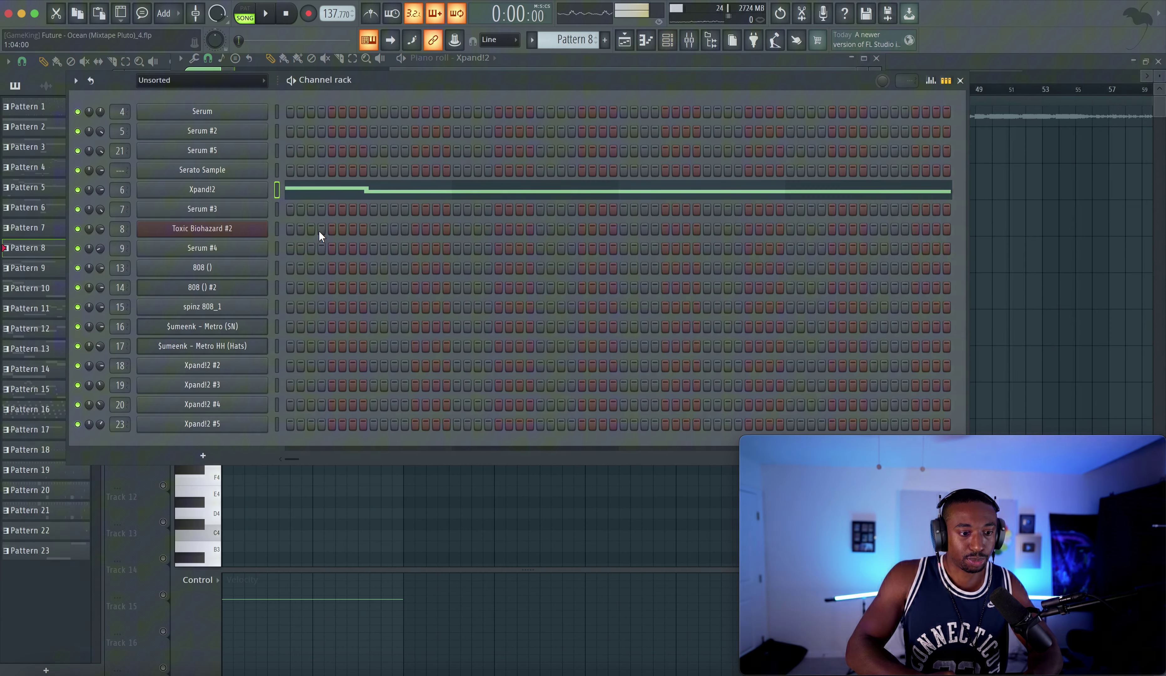
pyautogui.click(238, 189)
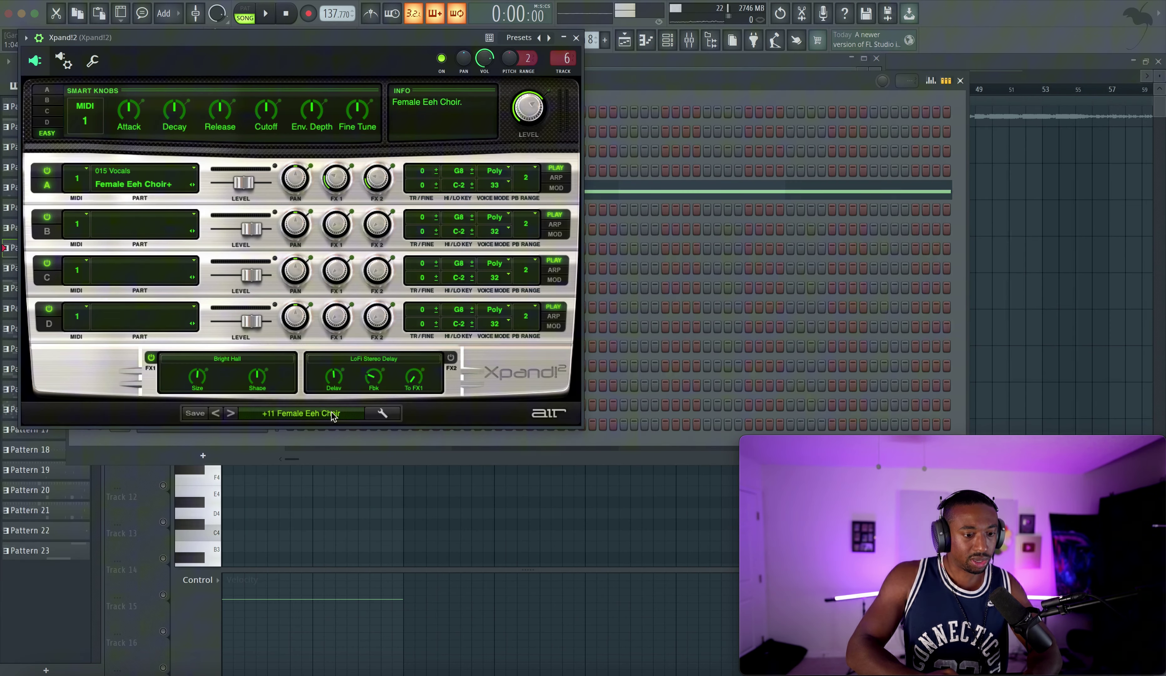
pyautogui.click(326, 413)
pyautogui.moveTo(278, 537)
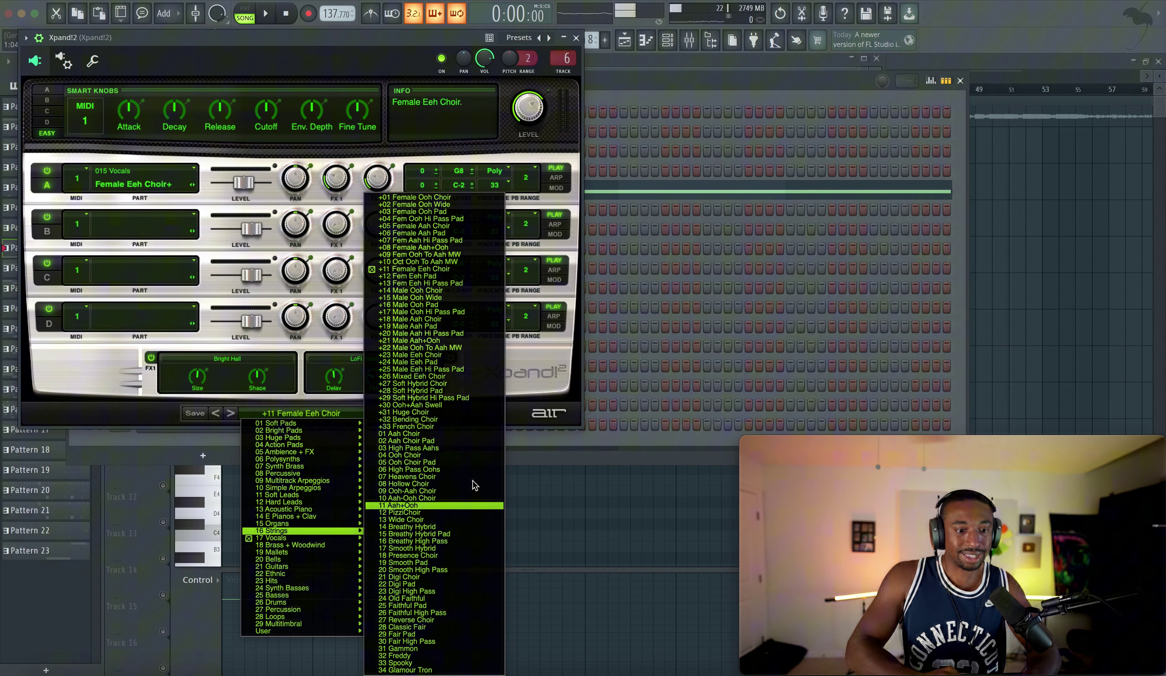
pyautogui.click(699, 91)
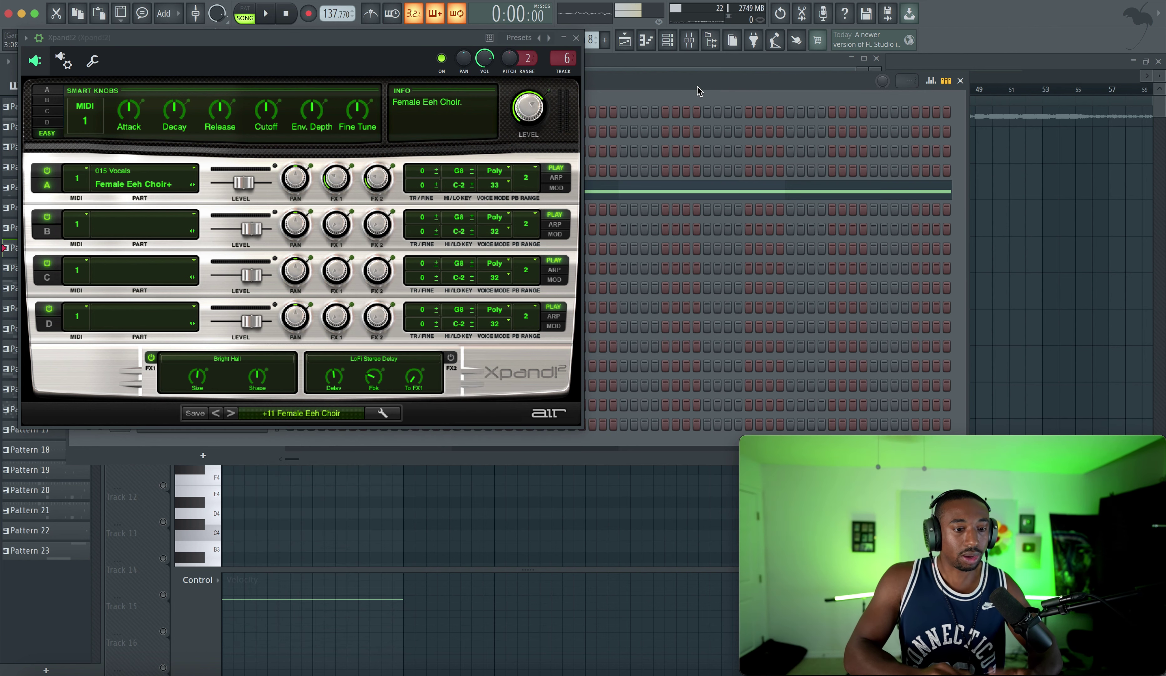
pyautogui.click(575, 38)
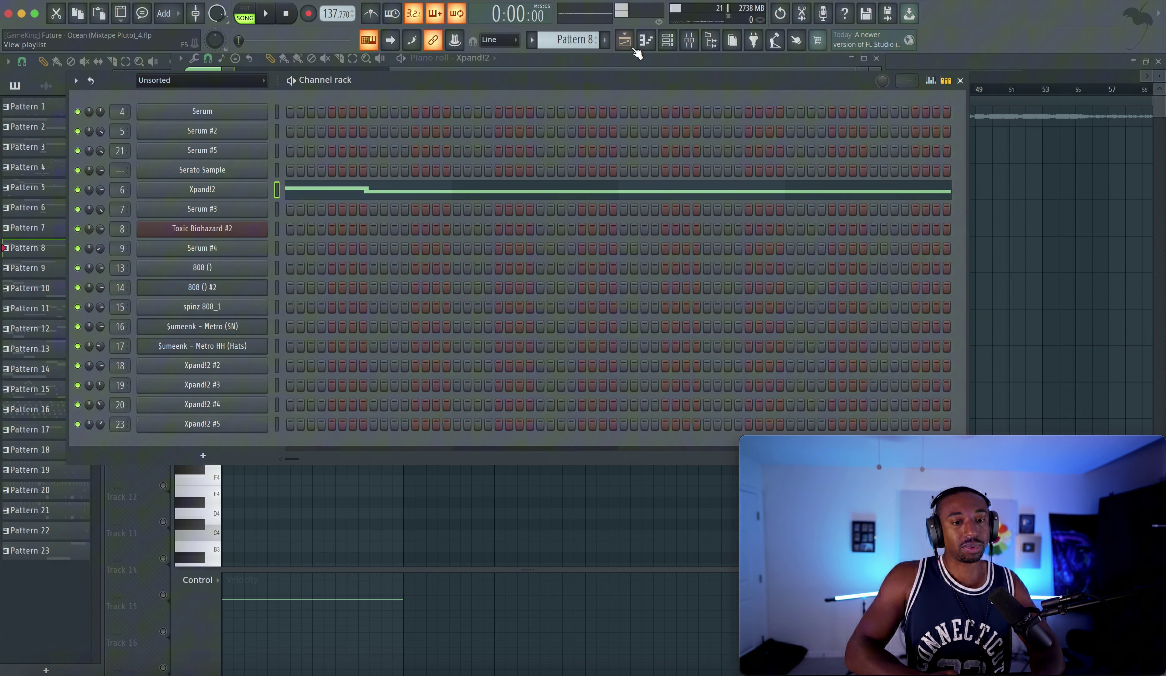
# - Play Pattern 8 with the Xpand!2 choir again and bring back the playlist
pyautogui.press('space')
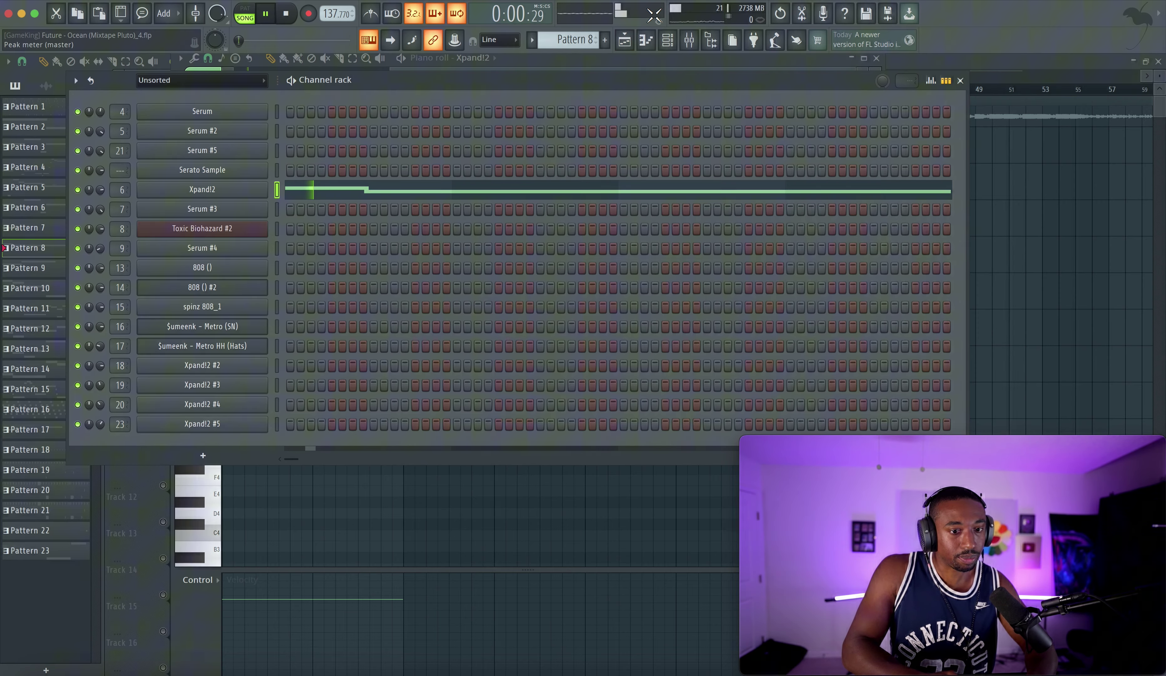
pyautogui.press('F6')
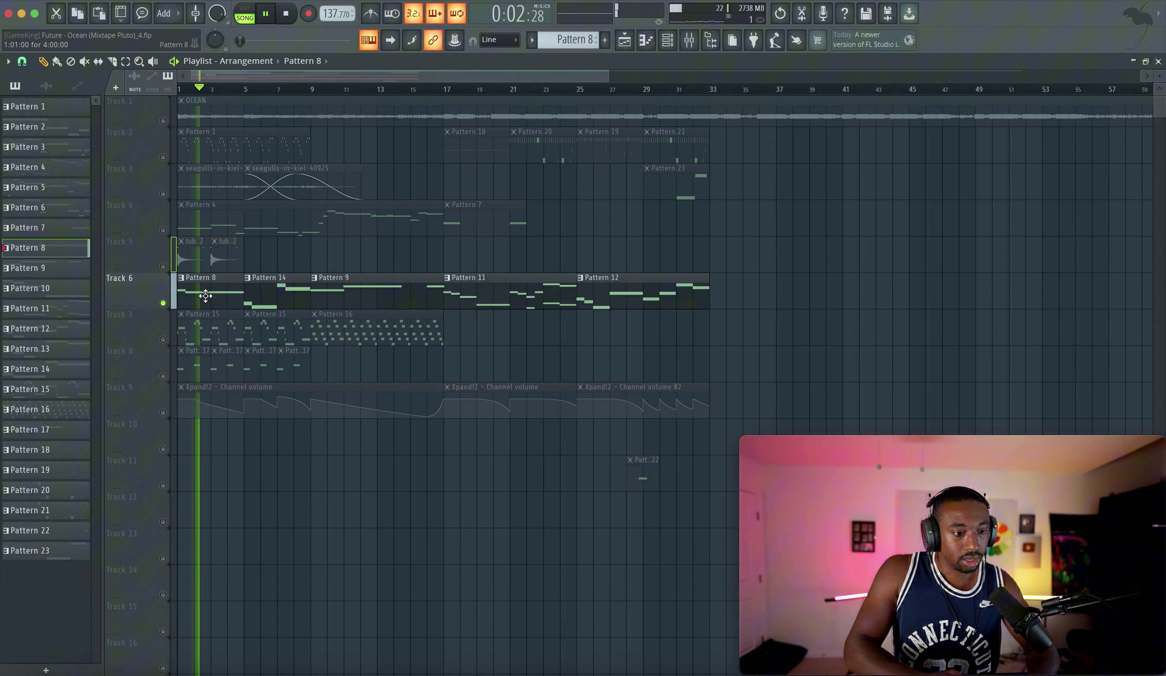
pyautogui.press('space')
# - Open Vocodex on the Xpand!2 mixer insert, examine its settings during playback, and close it
pyautogui.press('F9')
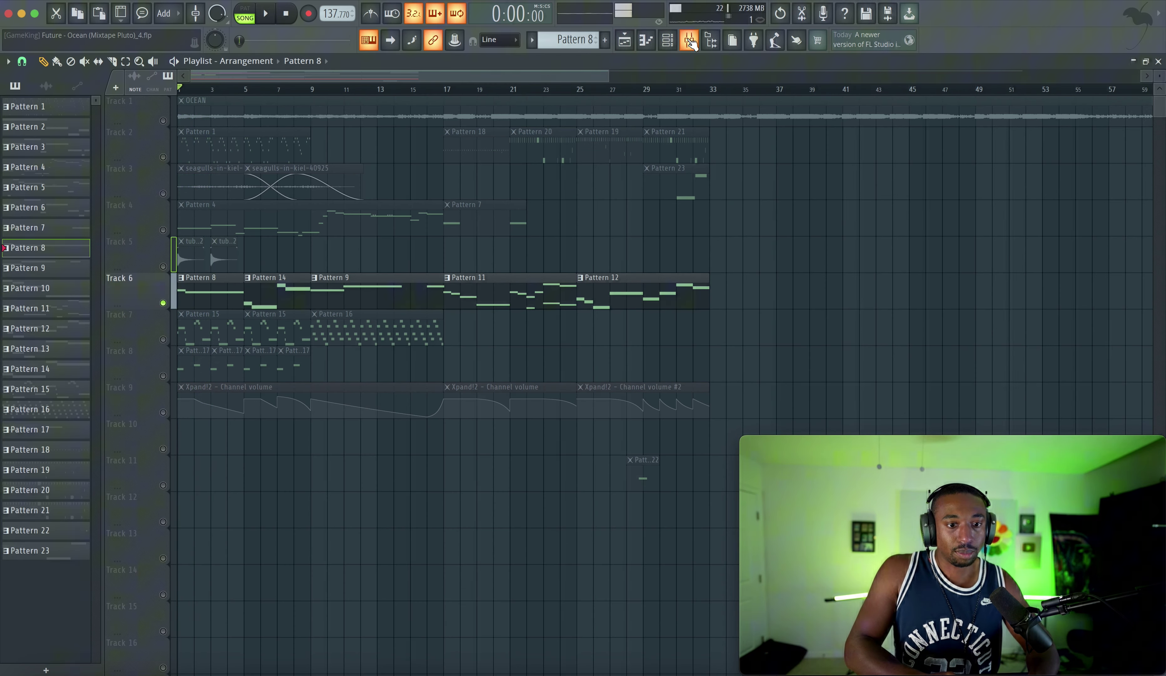
pyautogui.click(666, 239)
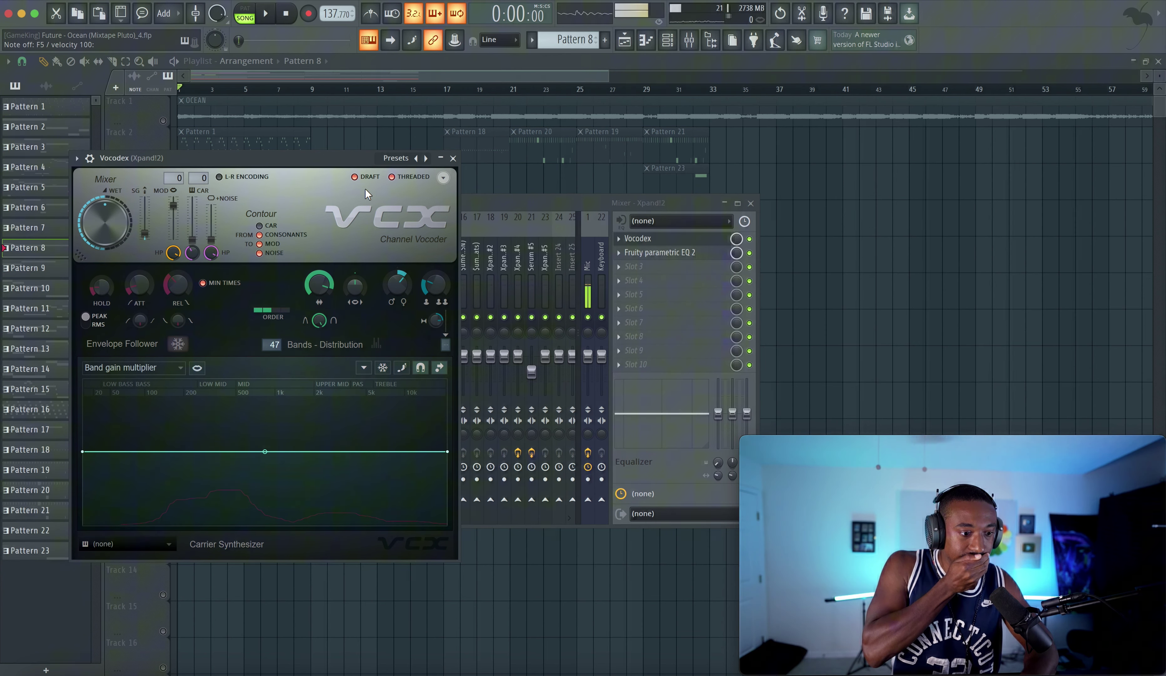
pyautogui.press('space')
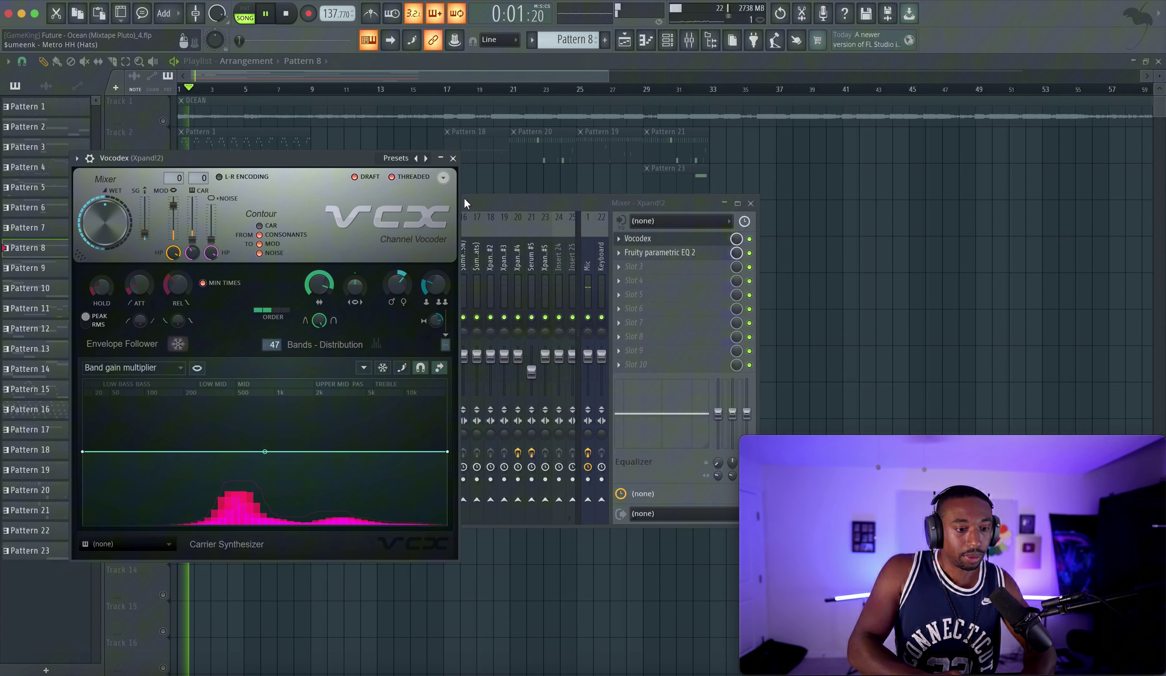
pyautogui.click(454, 158)
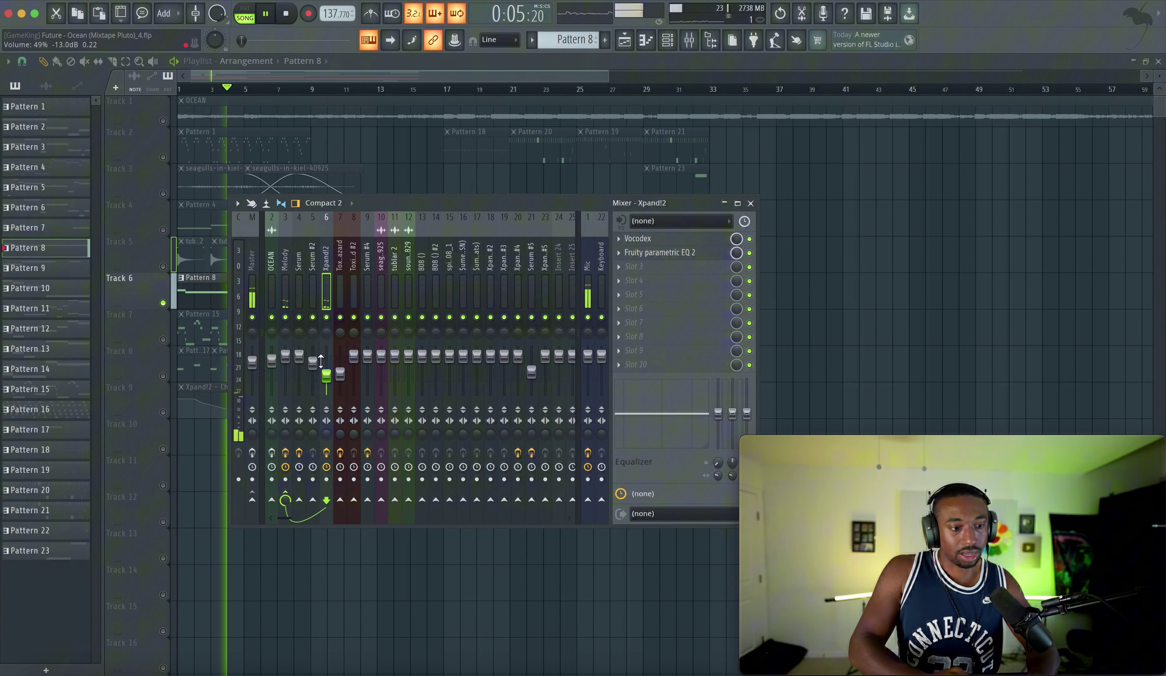
# - Bypass Fruity parametric EQ 2 on the Xpand!2 insert and raise the insert's volume fader to about 86% during playback
pyautogui.click(681, 253)
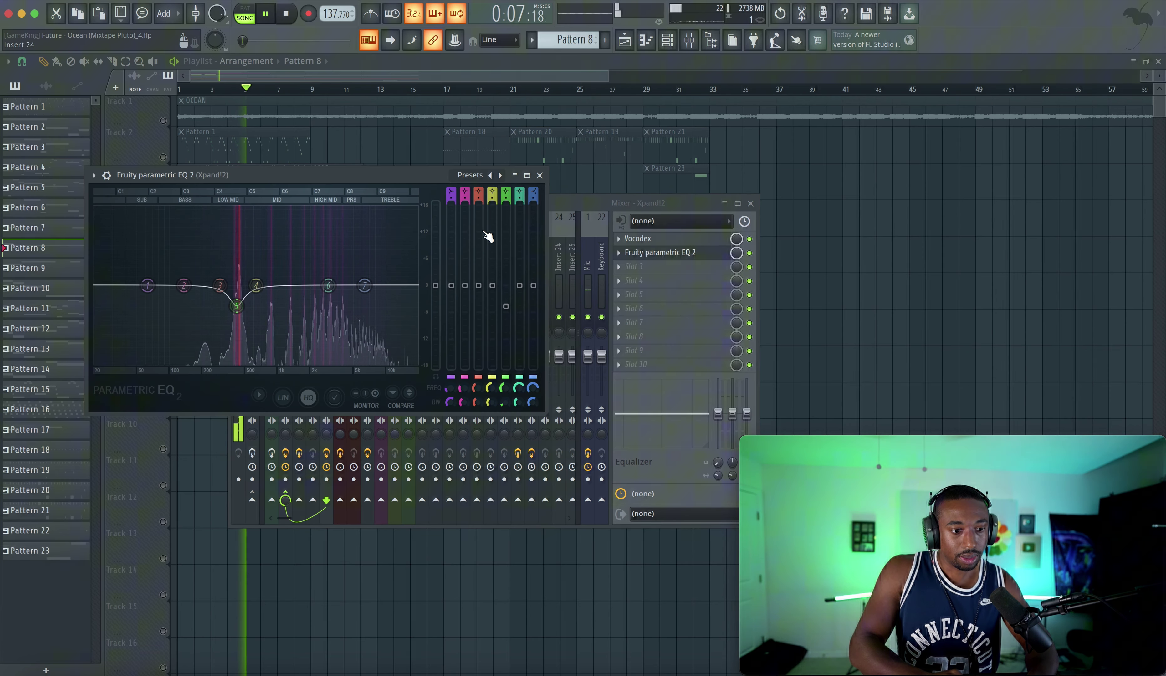
pyautogui.click(749, 253)
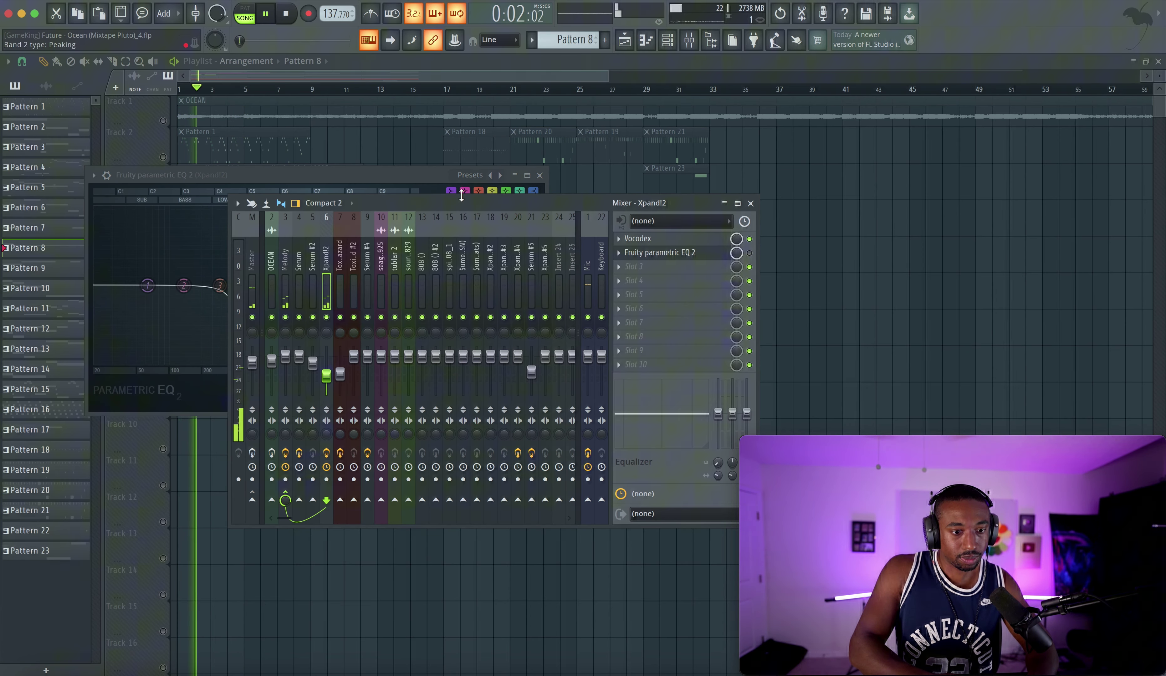
pyautogui.moveTo(513, 202); pyautogui.dragTo(618, 231)
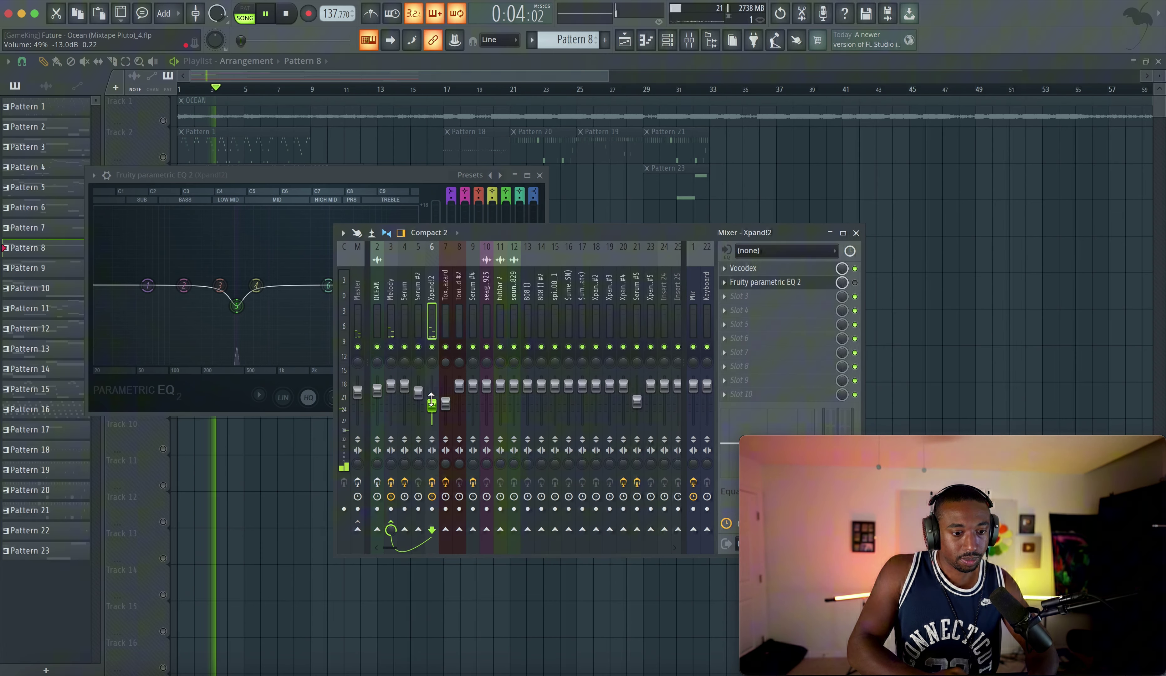
pyautogui.moveTo(431, 396); pyautogui.dragTo(430, 391)
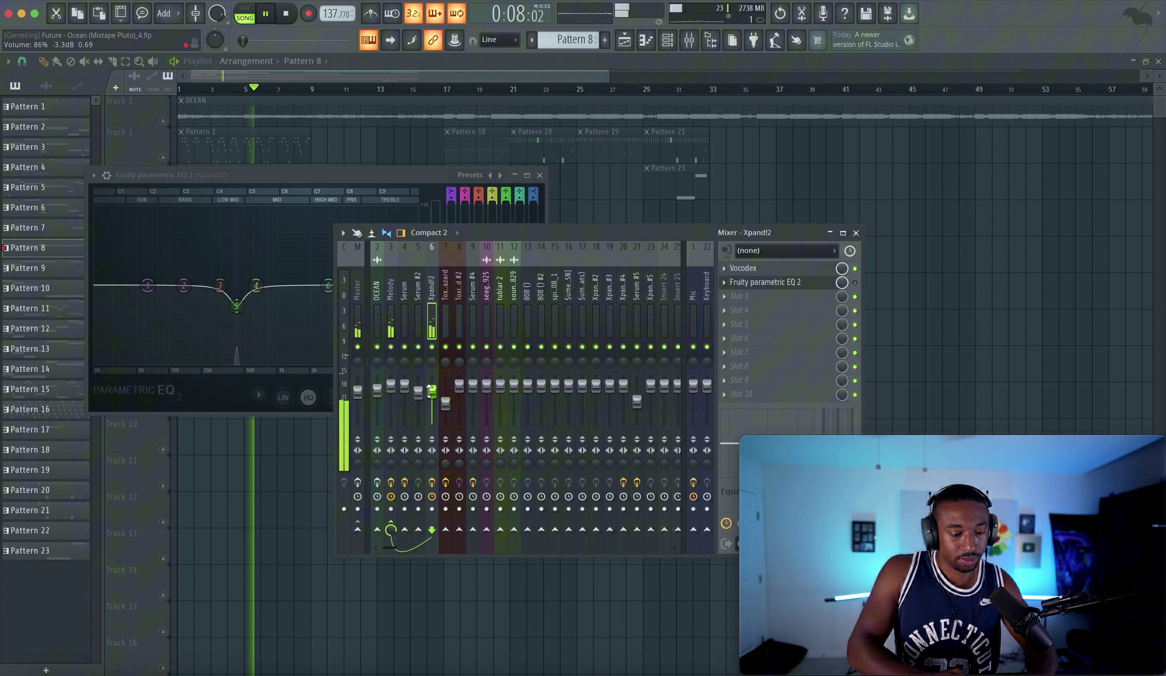
pyautogui.press('space')
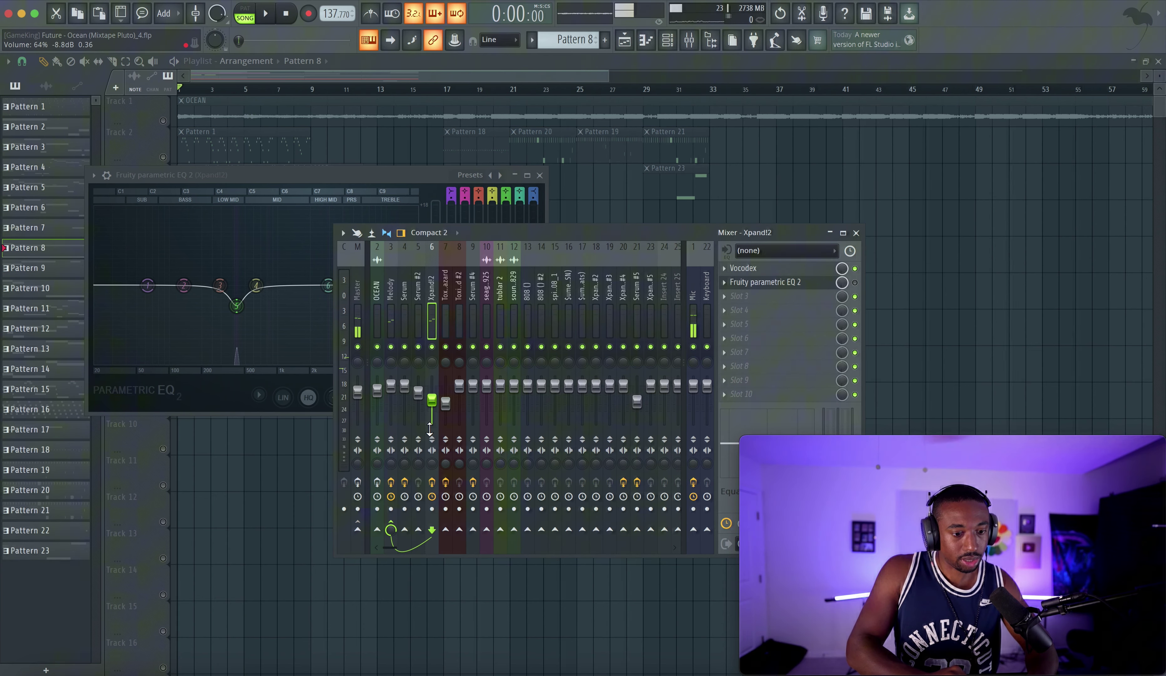
# - Close the mixer and Fruity parametric EQ 2, solo Track 7 in the playlist and play it
pyautogui.click(855, 232)
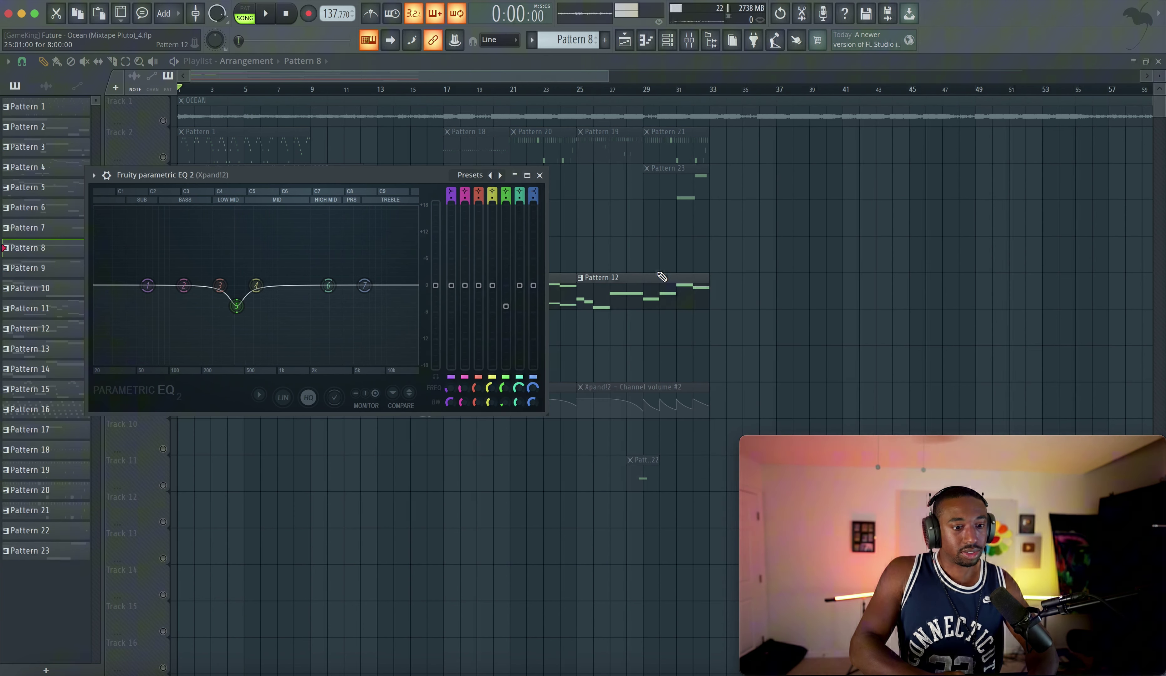
pyautogui.click(539, 175)
pyautogui.click(163, 335)
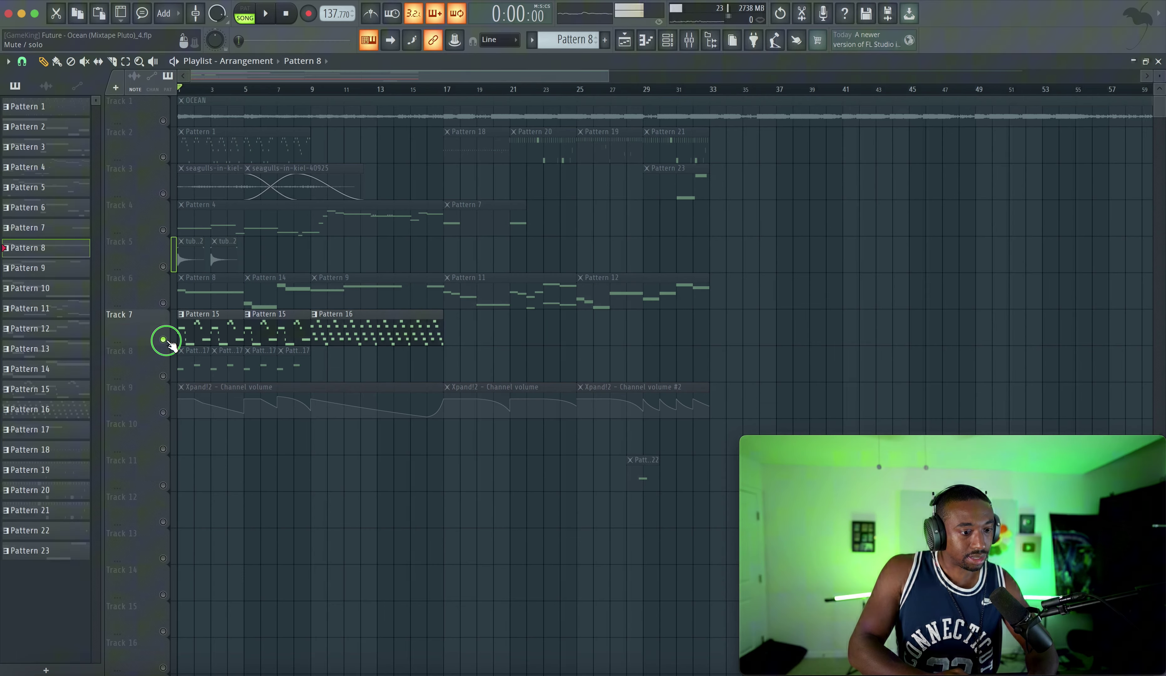
pyautogui.press('space')
# - Open Serum #3 from Pattern 15 and view oscillator A's 15_ORGAN wavetable in the user Classic Synths folder
pyautogui.press('F6')
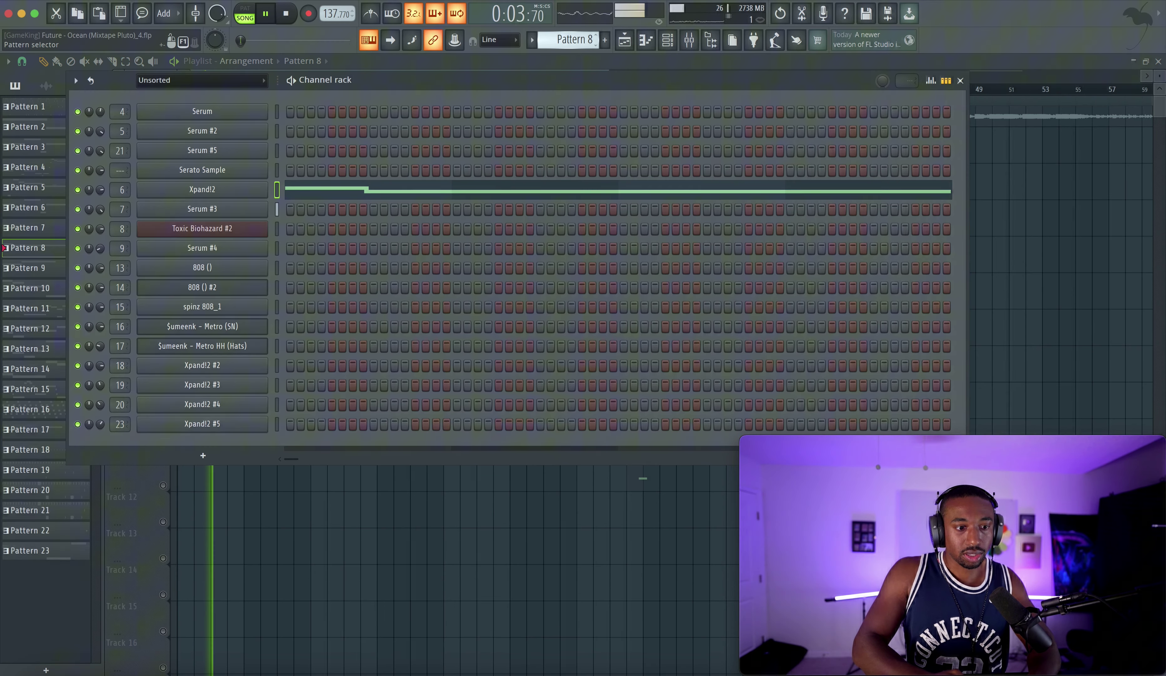
pyautogui.press('space')
pyautogui.moveTo(574, 40); pyautogui.dragTo(574, 23)
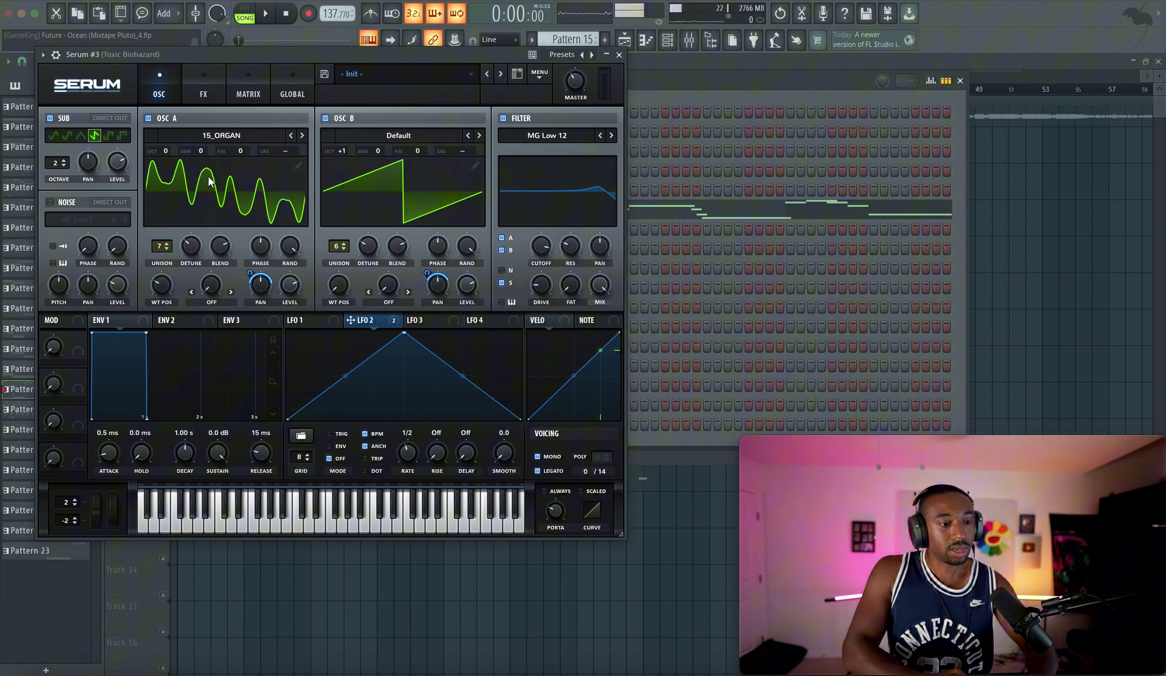
pyautogui.click(221, 140)
pyautogui.moveTo(224, 203)
pyautogui.moveTo(325, 246)
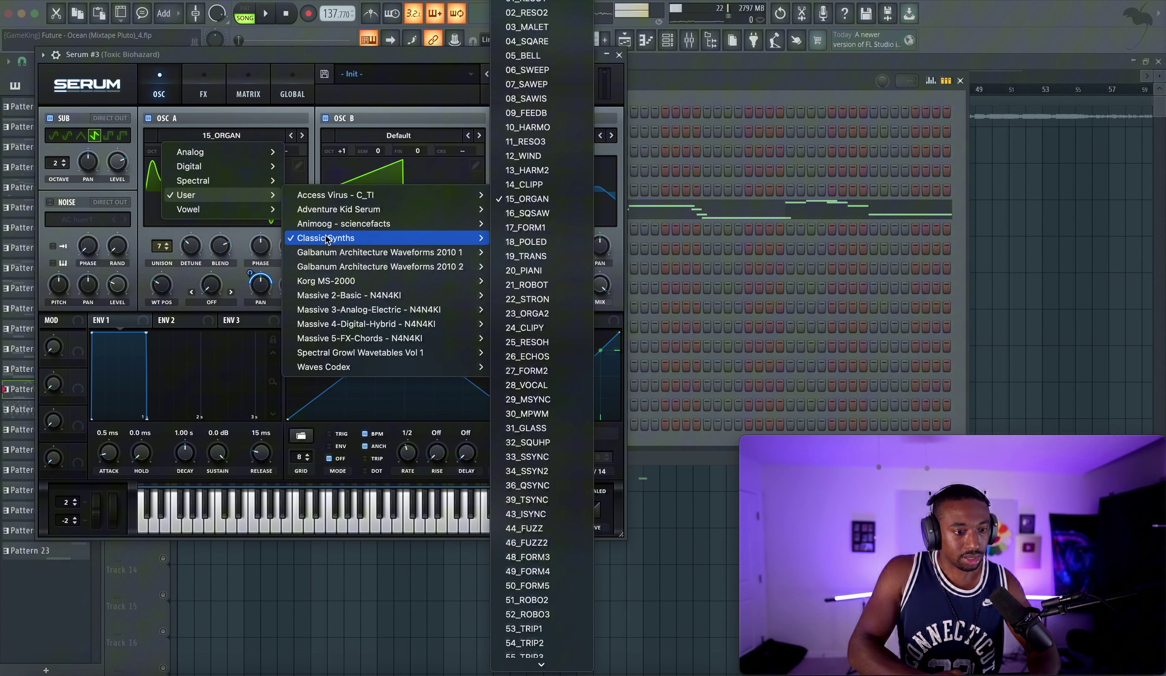
pyautogui.click(537, 201)
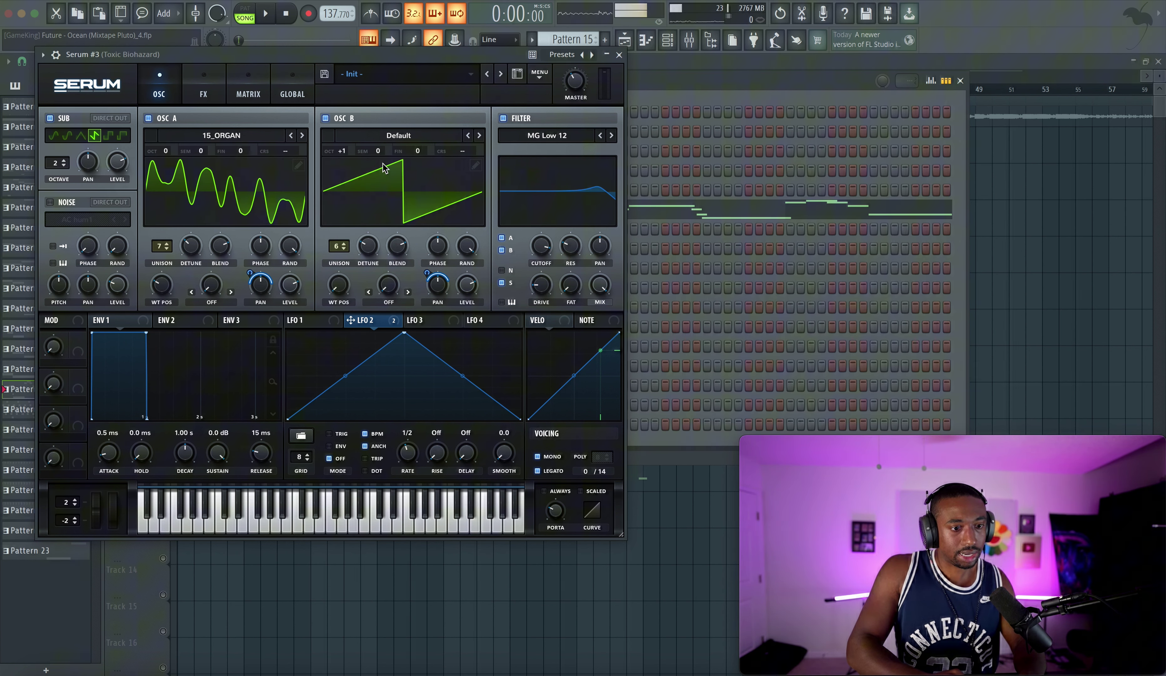
# - Examine the LFO 2 modulation on oscillator A's pan in Serum #3, play the track, and close the synth
pyautogui.click(325, 321)
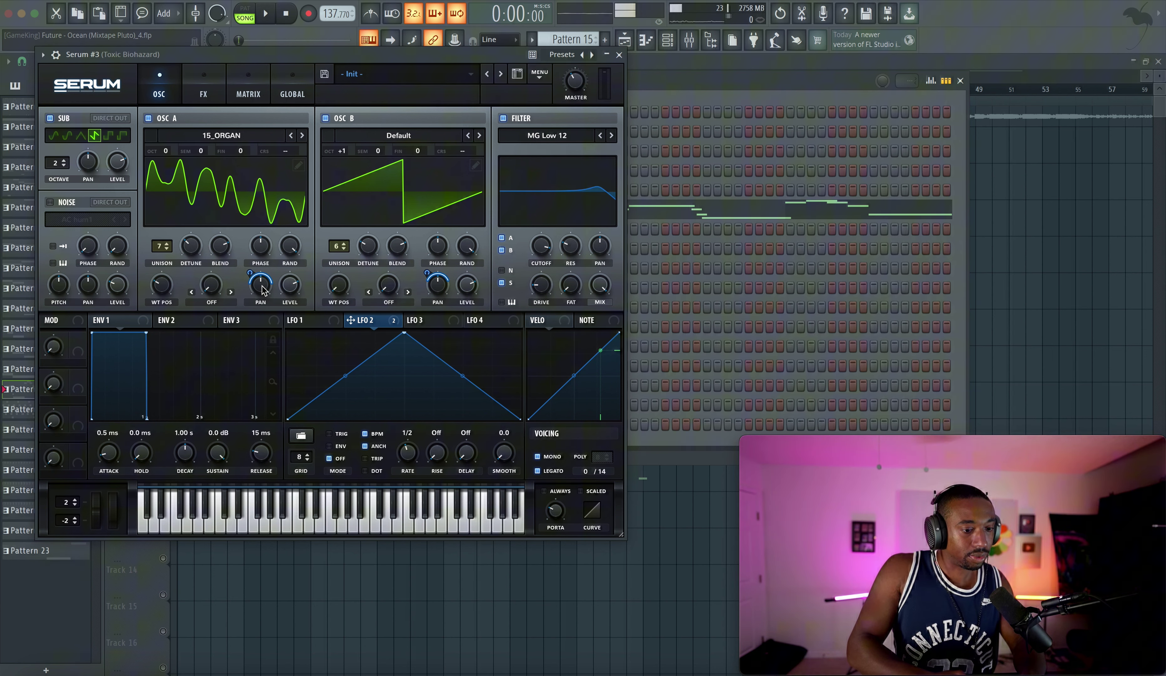
pyautogui.moveTo(262, 285)
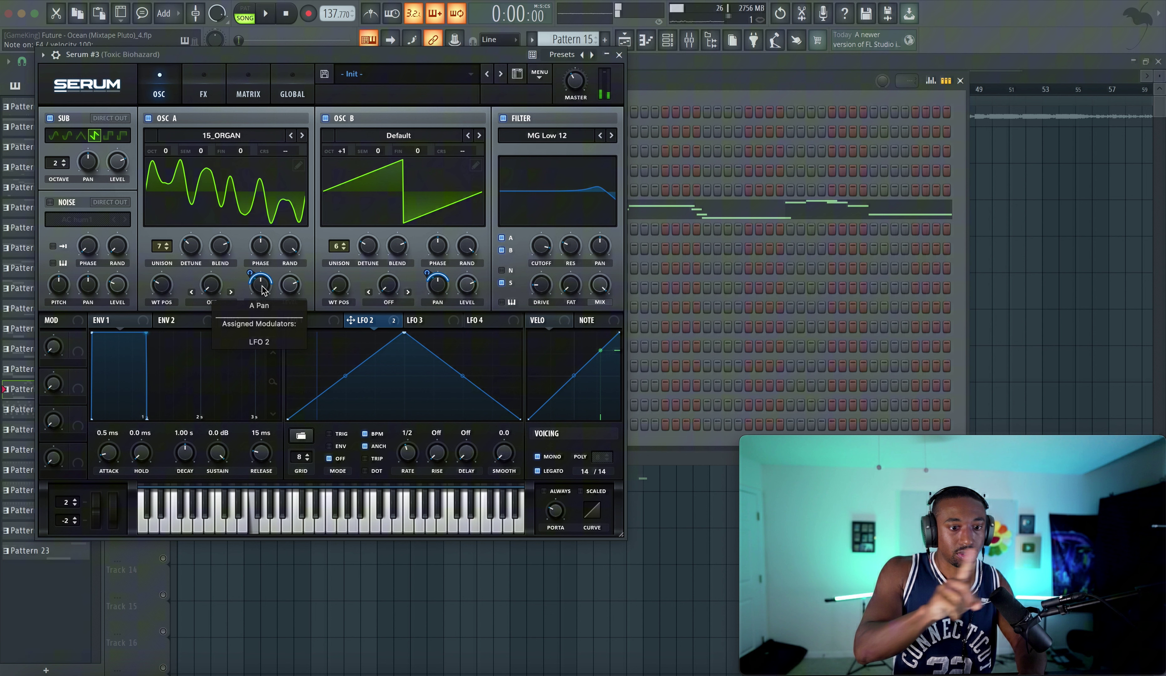
pyautogui.press('space')
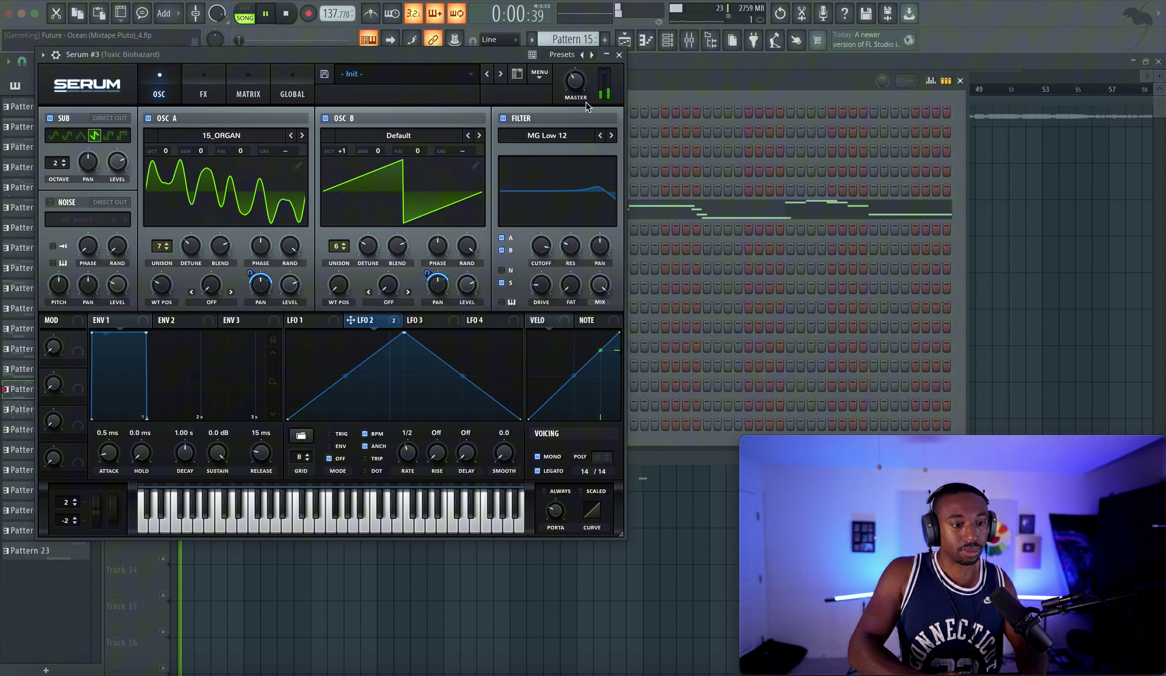
pyautogui.click(619, 54)
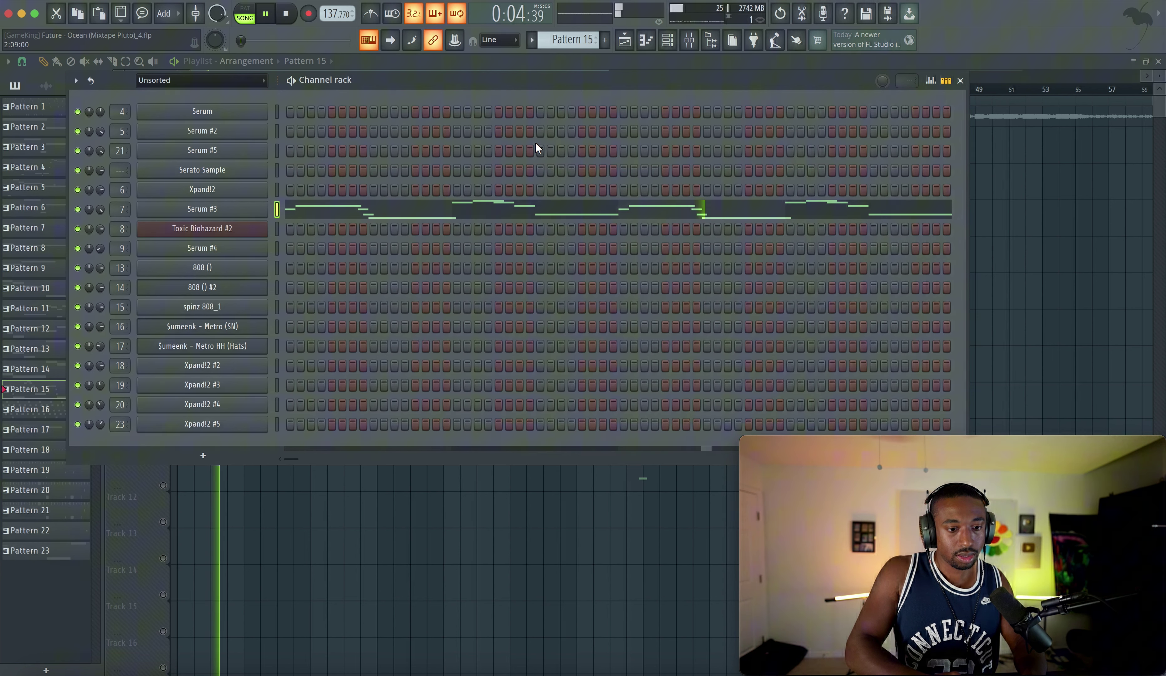
# - Reopen Serum #3, check its portamento time, and restart playback
pyautogui.click(260, 213)
pyautogui.press('space')
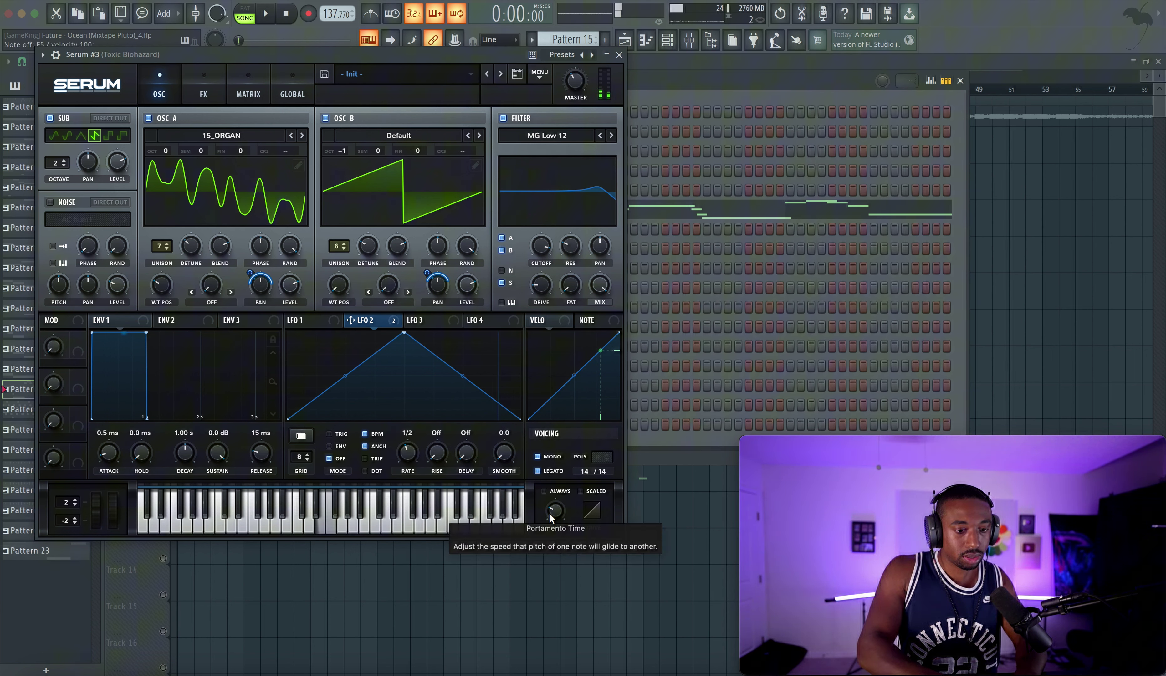
pyautogui.press('space')
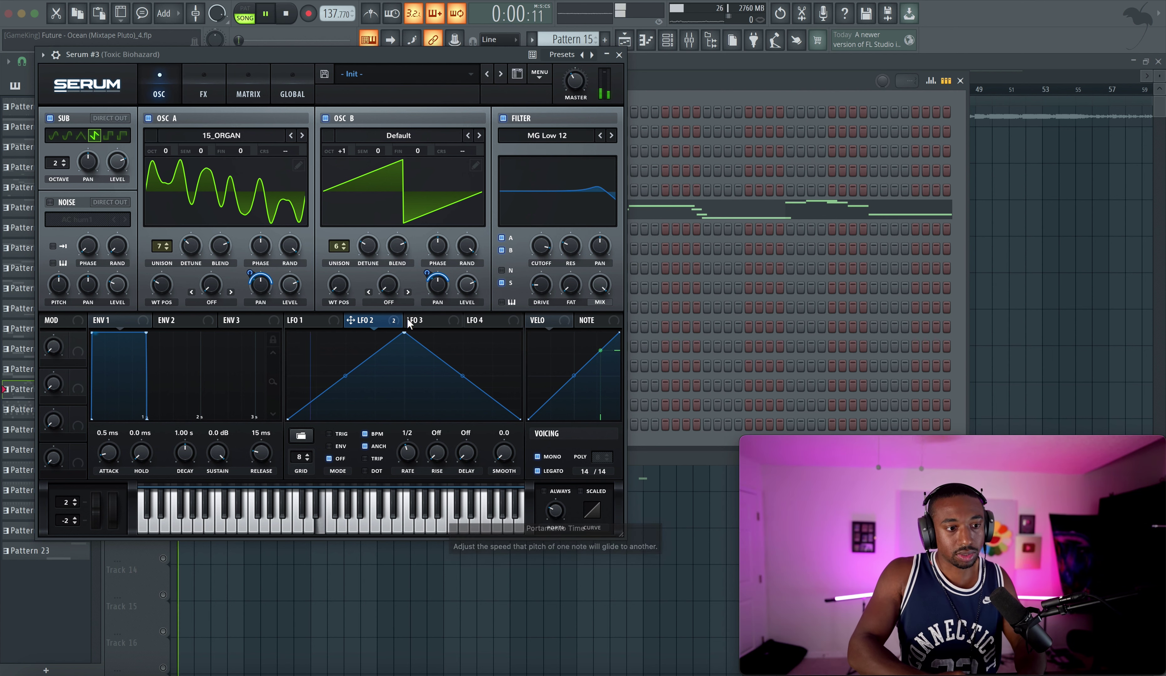
# - Review Serum #3's effects, modulation matrix and global settings during playback, and close the synth
pyautogui.click(211, 98)
pyautogui.click(258, 93)
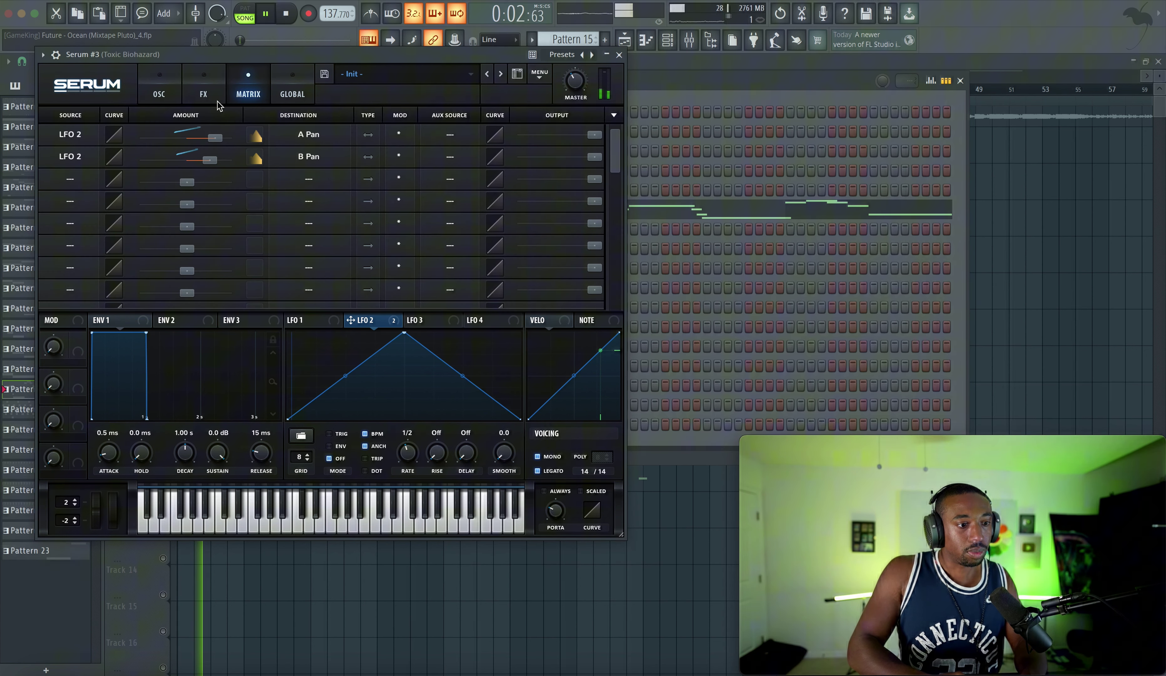
pyautogui.click(292, 92)
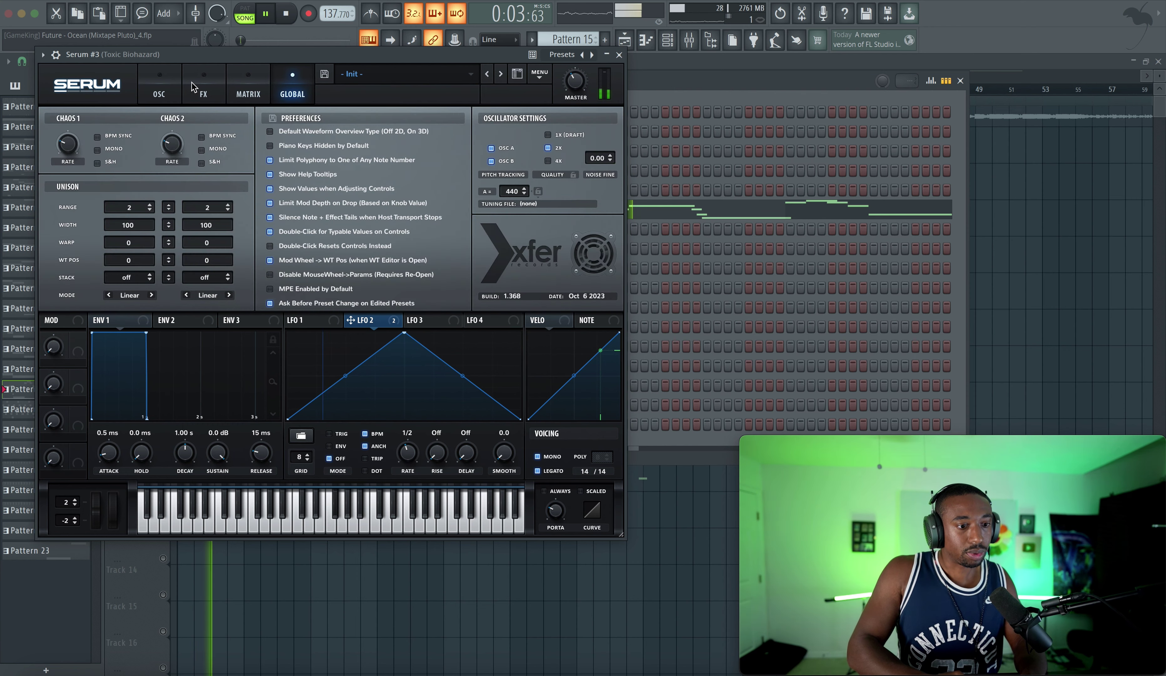
pyautogui.click(172, 88)
pyautogui.click(618, 54)
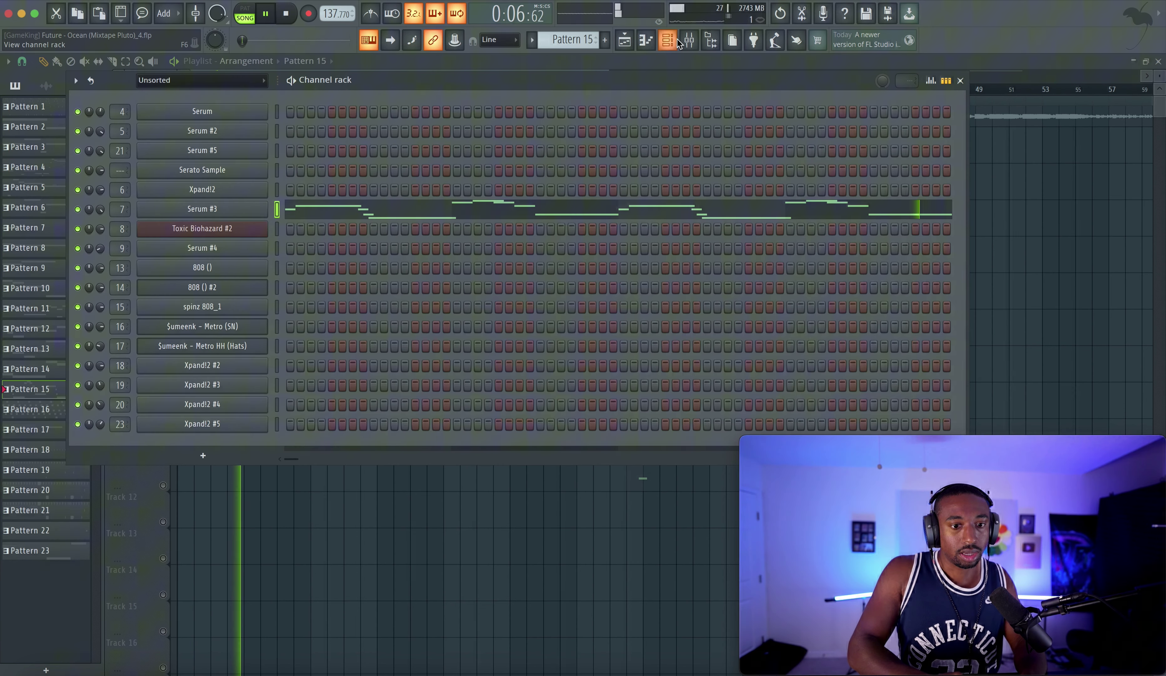
# - Open the mixer on the Toxic Biohazard insert, toggle the OTT effect, and audition Pattern 15 through the effect chain
pyautogui.click(688, 42)
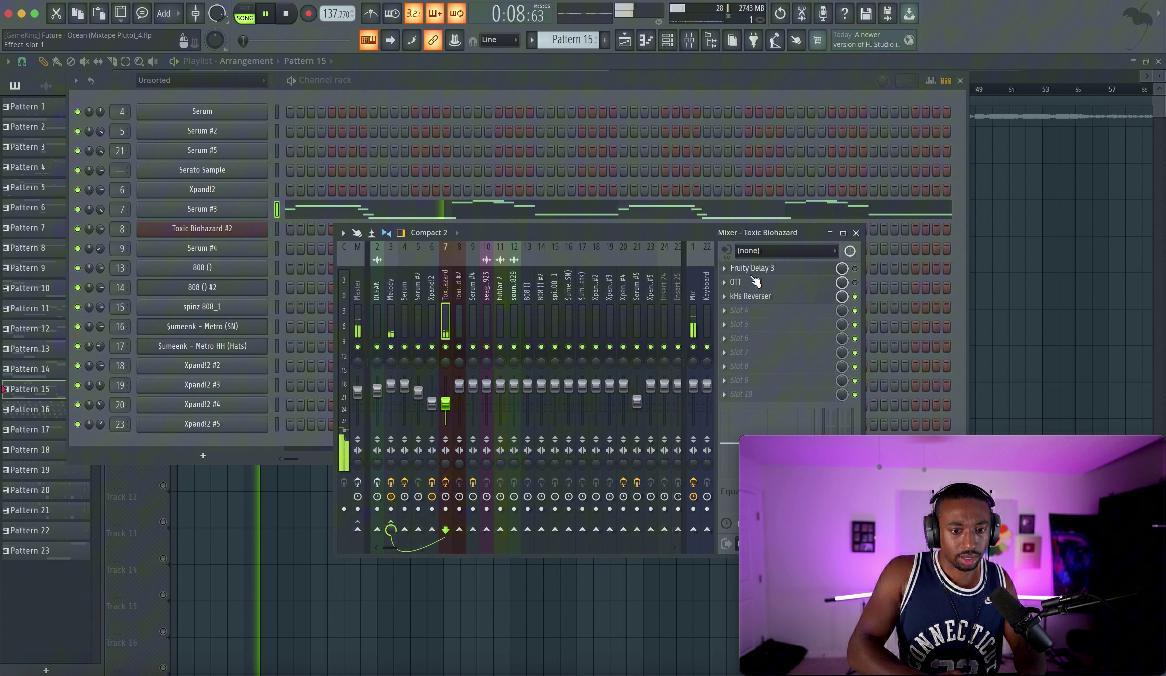
pyautogui.click(854, 283)
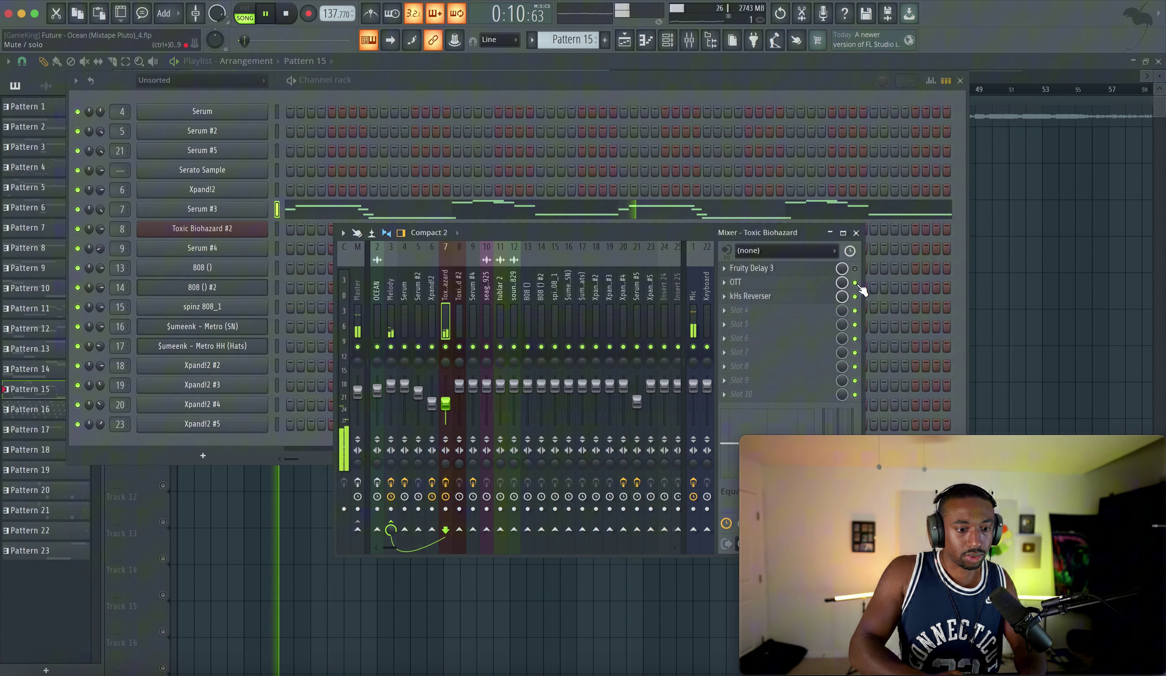
pyautogui.press('space')
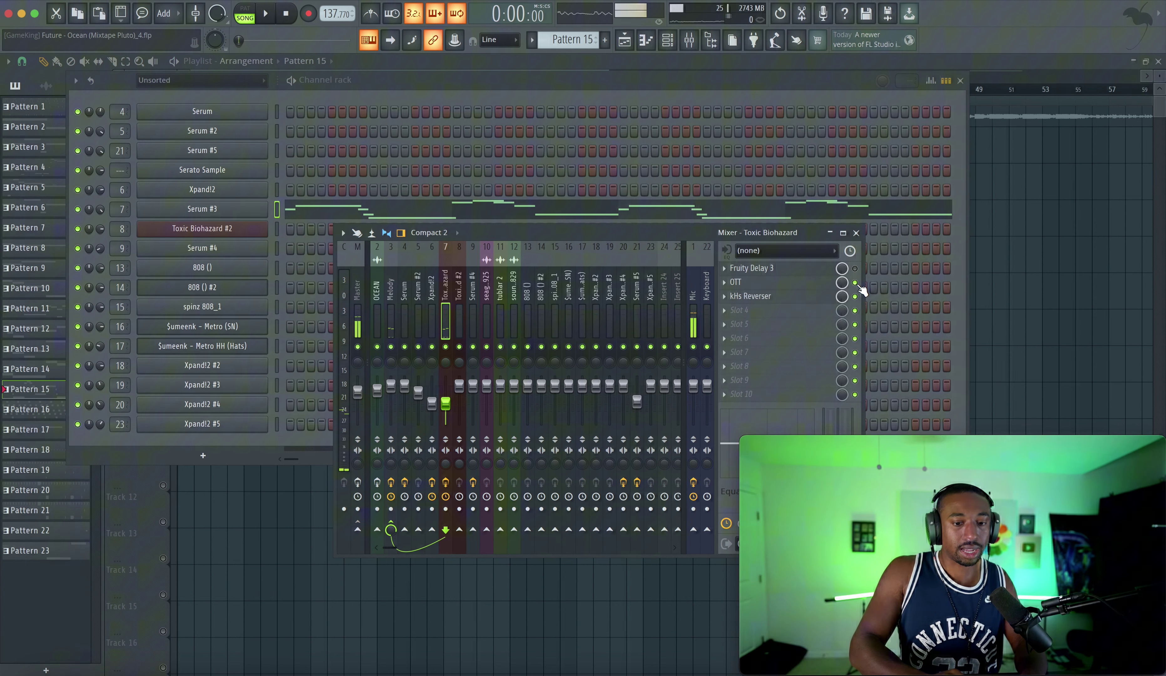
pyautogui.press('space')
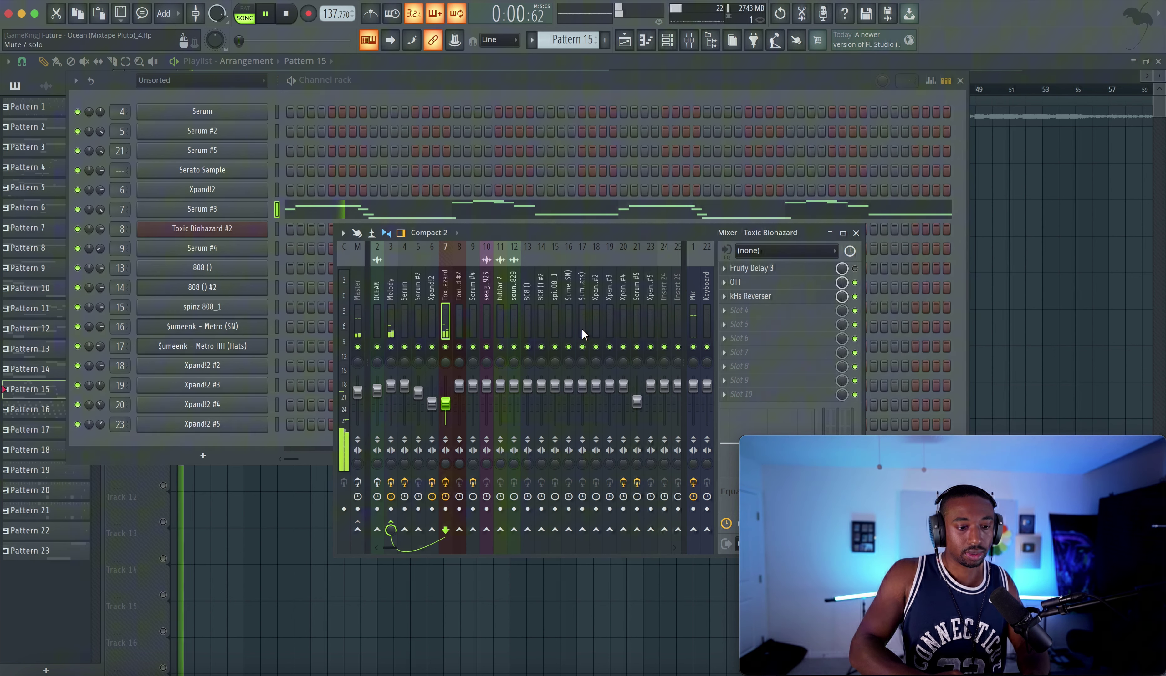
pyautogui.press('space')
# - Open kHs Reverser on the Toxic Biohazard insert, audition a higher Mix, and lower the Mix again
pyautogui.click(791, 299)
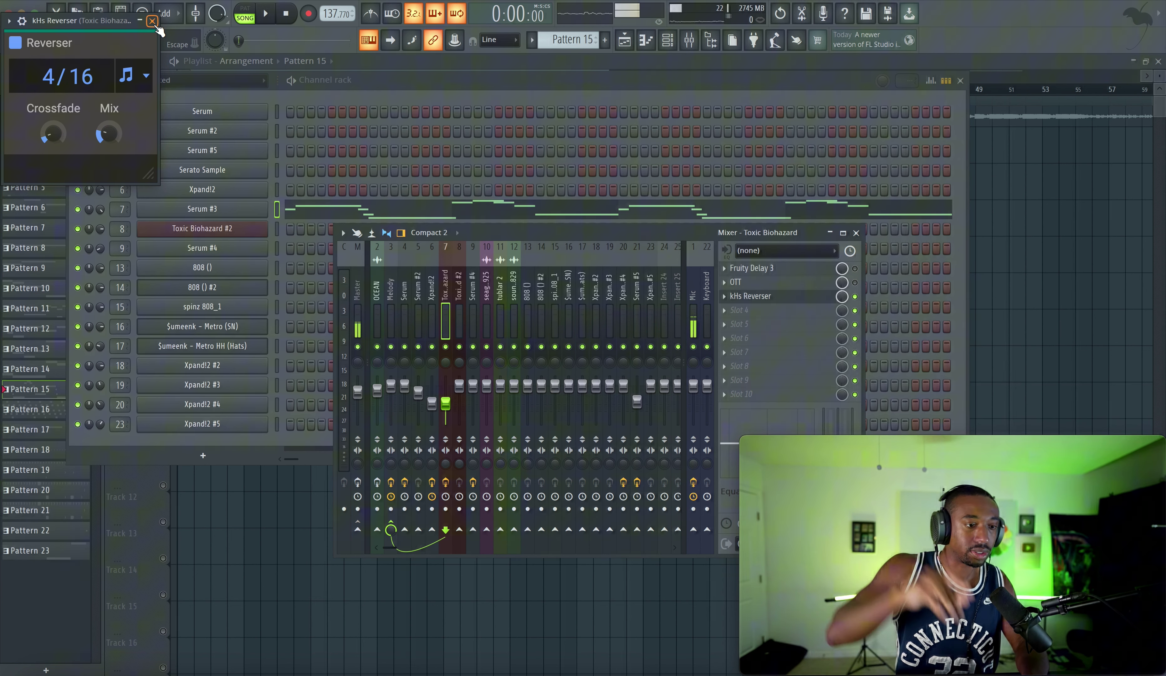
pyautogui.press('space')
pyautogui.press('space')
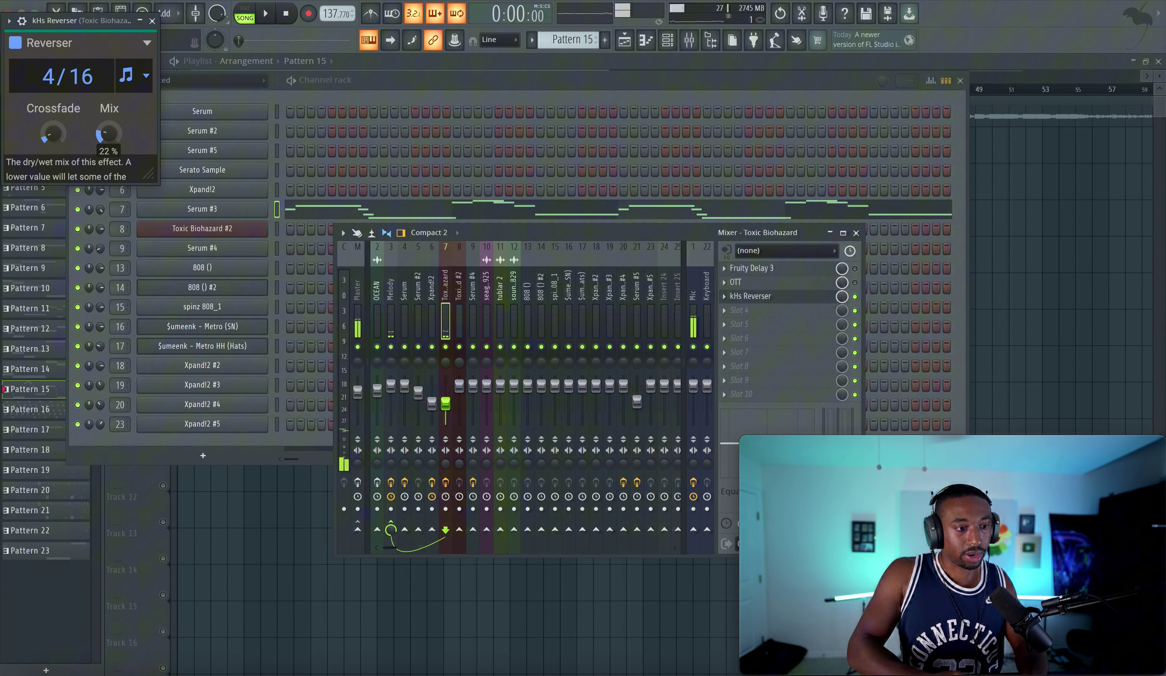
pyautogui.press('space')
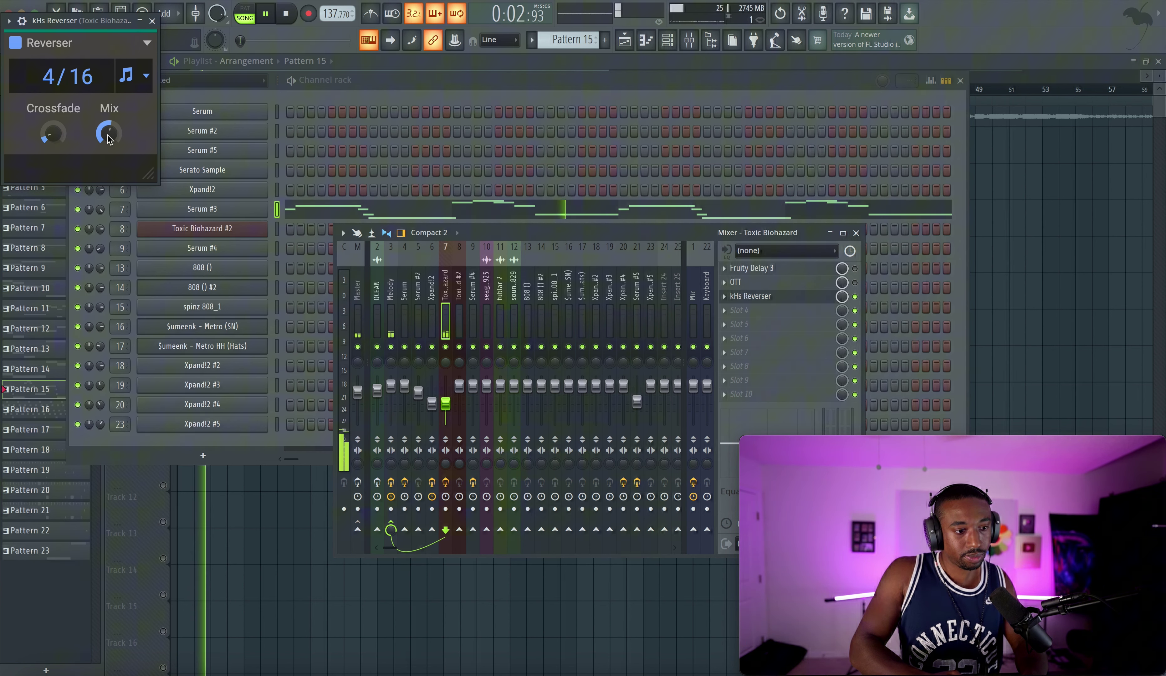
pyautogui.press('space')
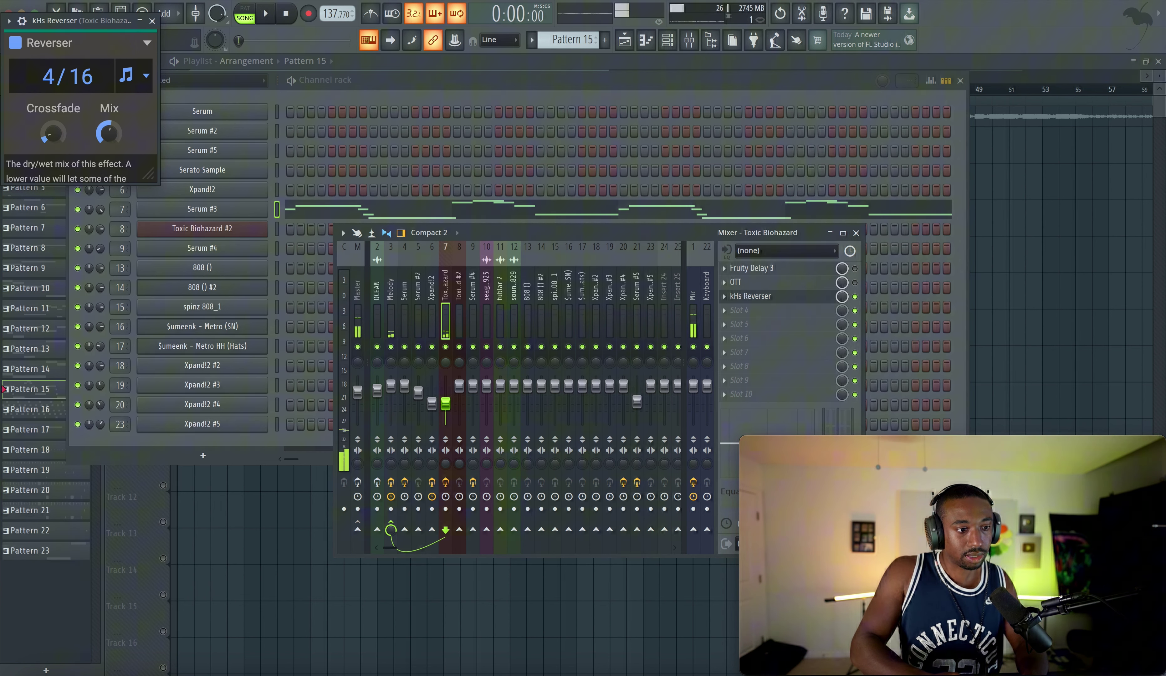
pyautogui.moveTo(108, 136); pyautogui.dragTo(108, 146)
pyautogui.press('space')
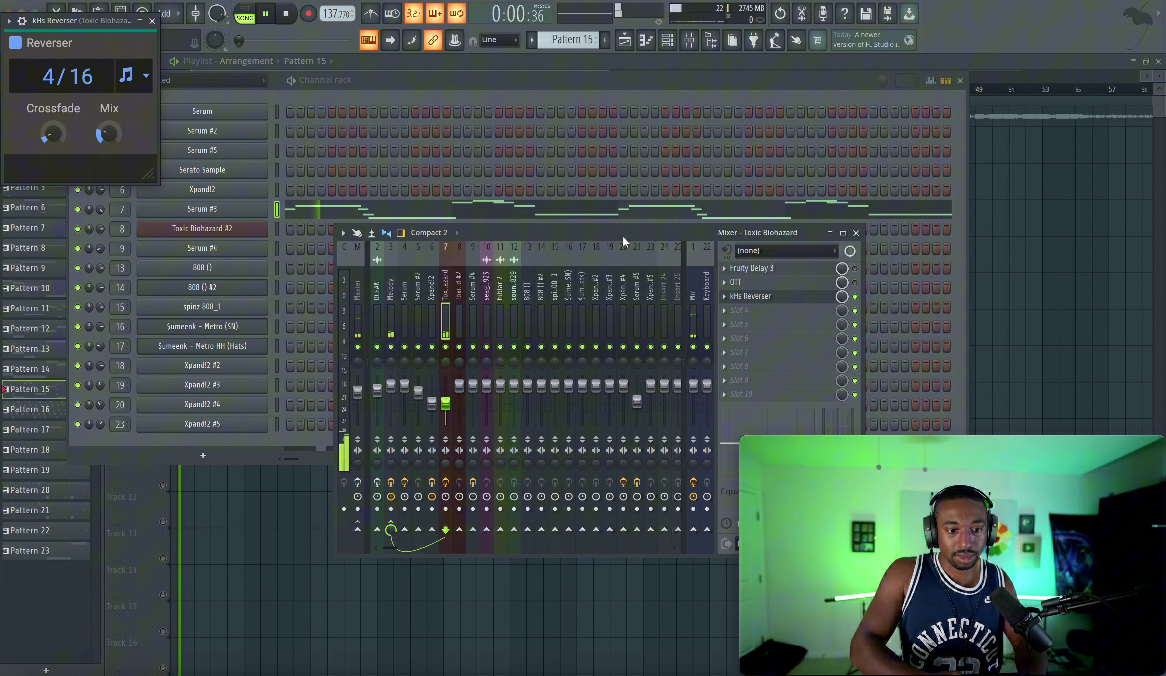
# - Bring back the playlist and play Track 7 from the start of the Pattern 16 clip at bar 9
pyautogui.rightClick(1049, 255)
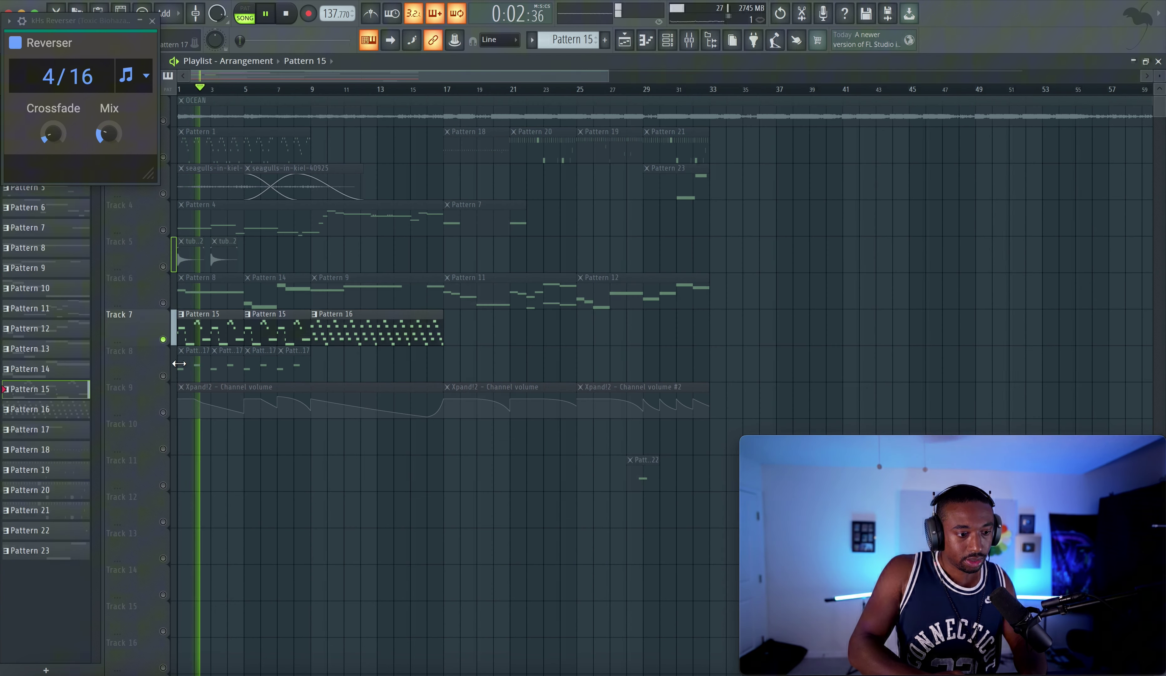
pyautogui.press('space')
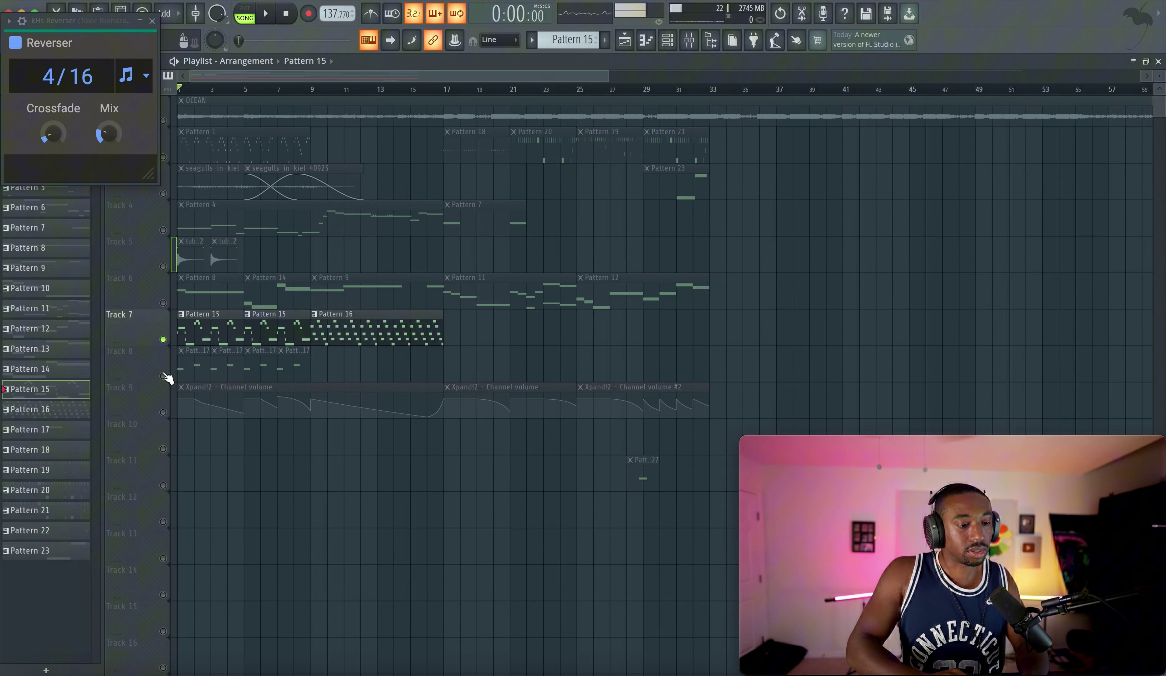
pyautogui.press('space')
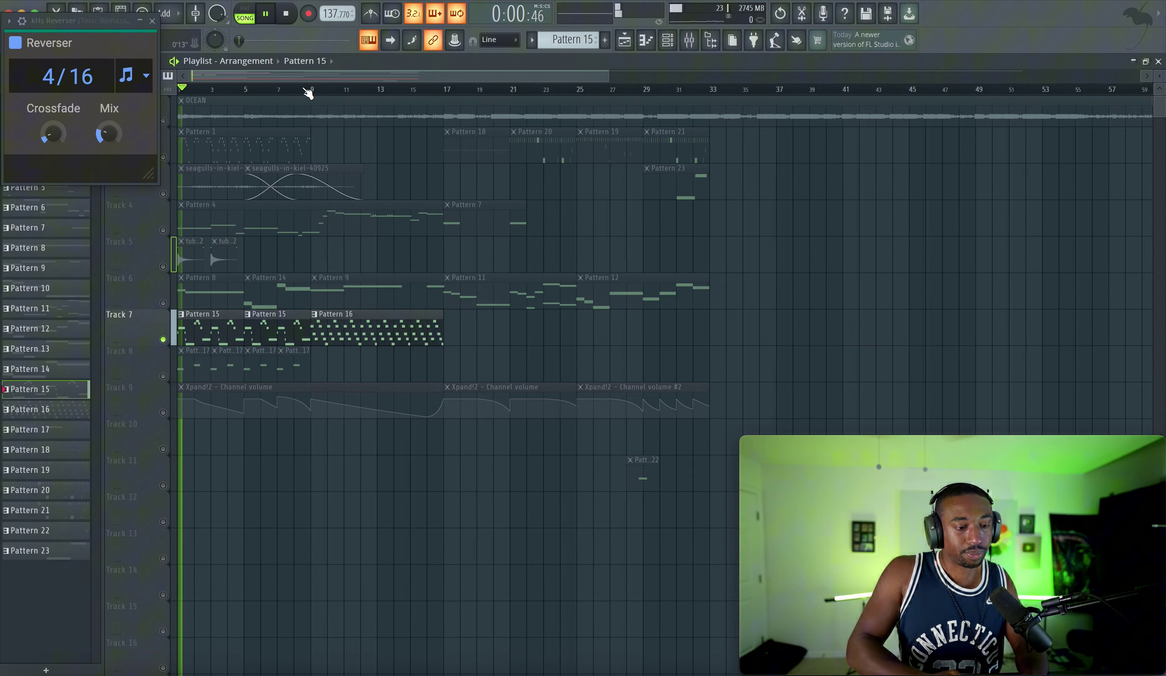
pyautogui.click(307, 89)
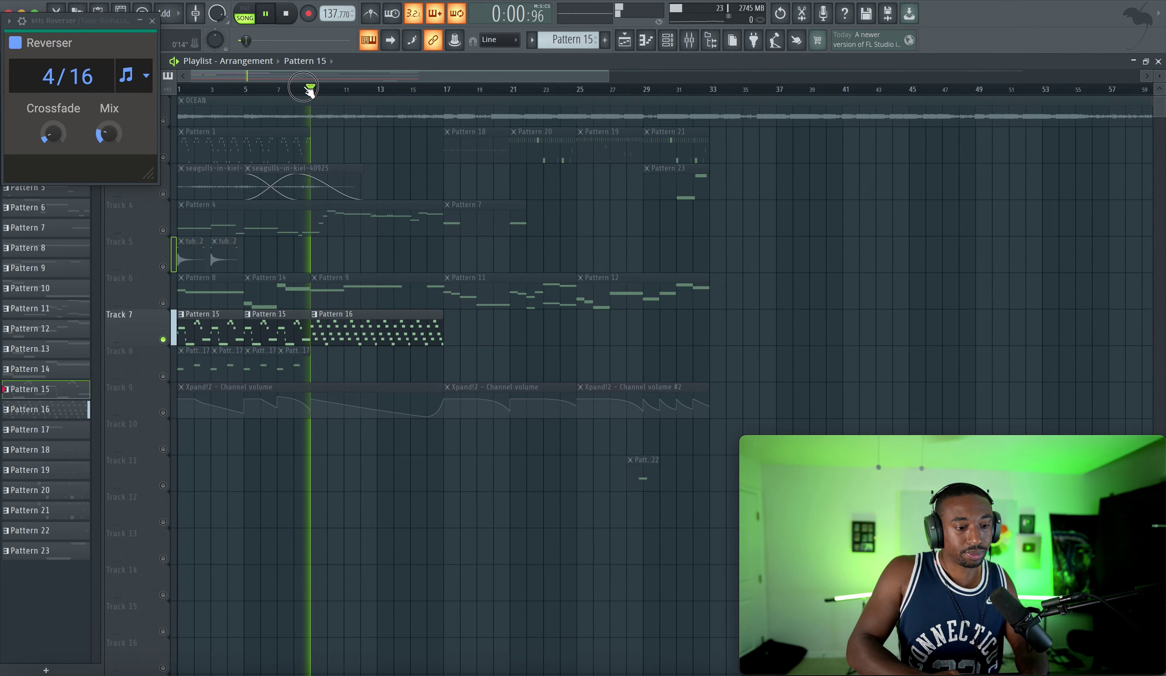
# - Open Pattern 16's Serum #3 notes in the piano roll, examine them during playback, and close the piano roll
pyautogui.doubleClick(326, 331)
pyautogui.scroll(-5, 326, 332)
pyautogui.scroll(1, 328, 329)
pyautogui.scroll(2, 350, 295)
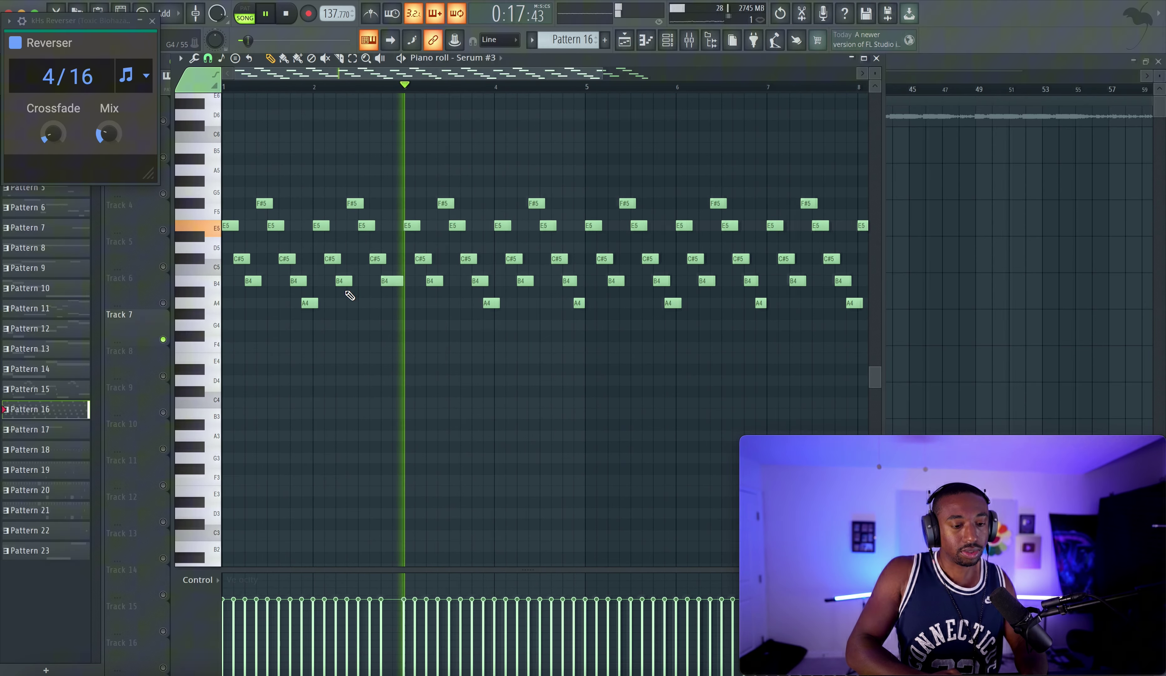
pyautogui.press('space')
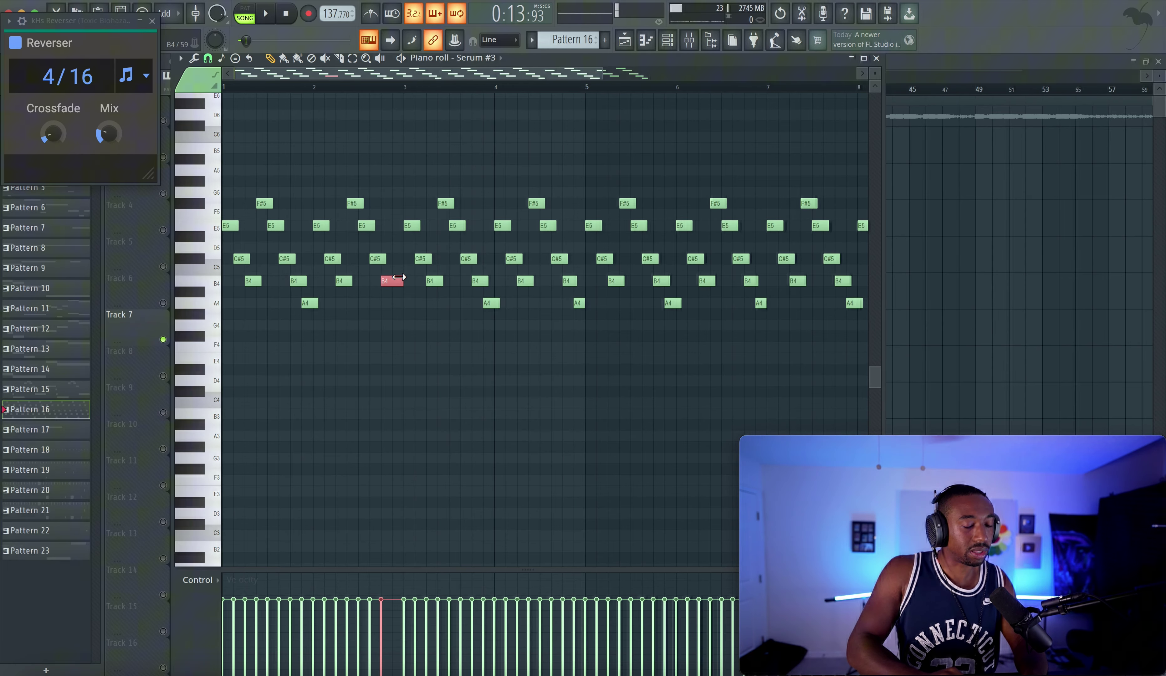
pyautogui.press('space')
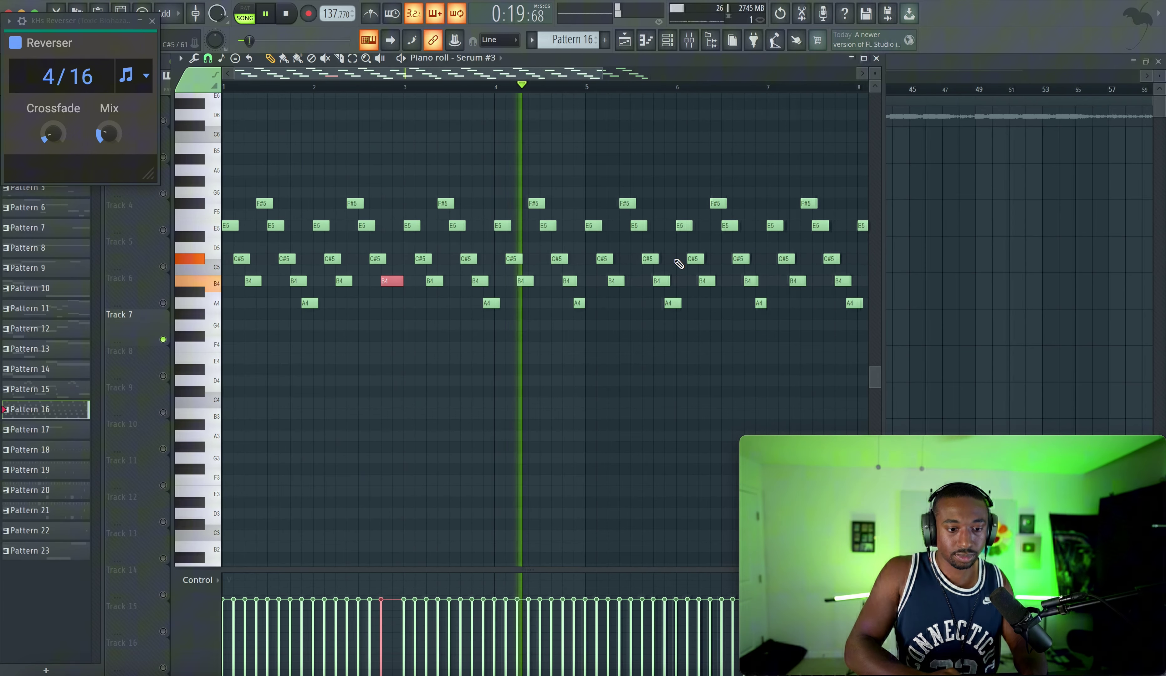
pyautogui.click(876, 58)
pyautogui.press('space')
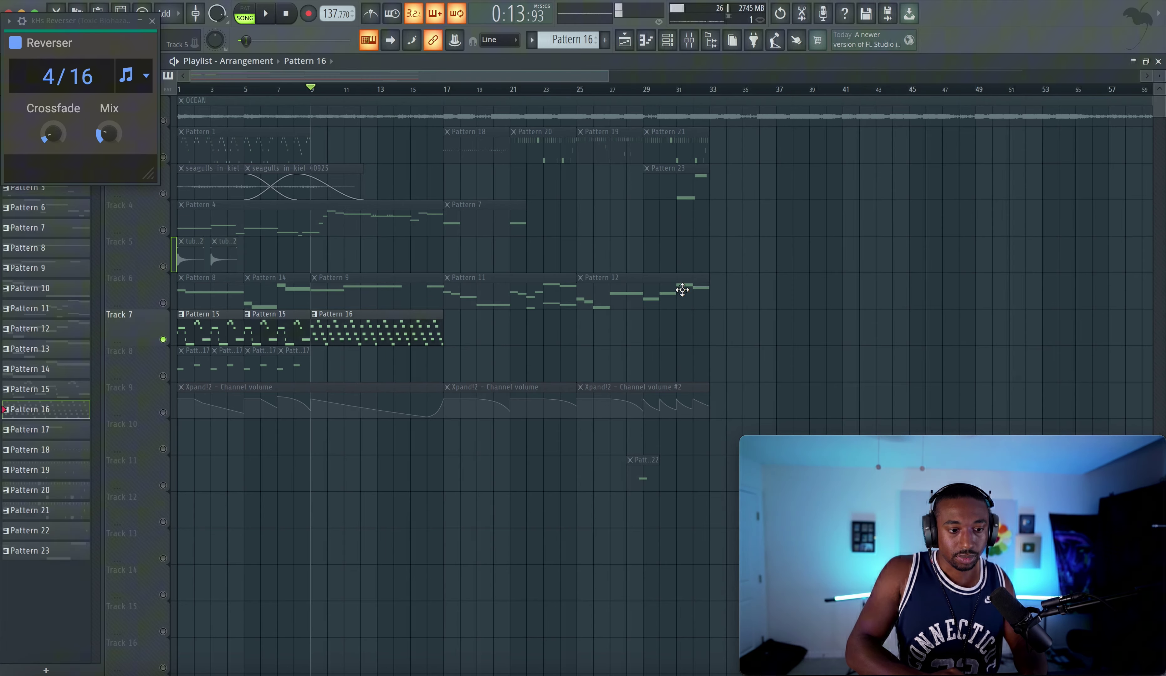
# - Open Pattern 15's Serum #3 notes in the piano roll and play them in pattern mode
pyautogui.doubleClick(233, 333)
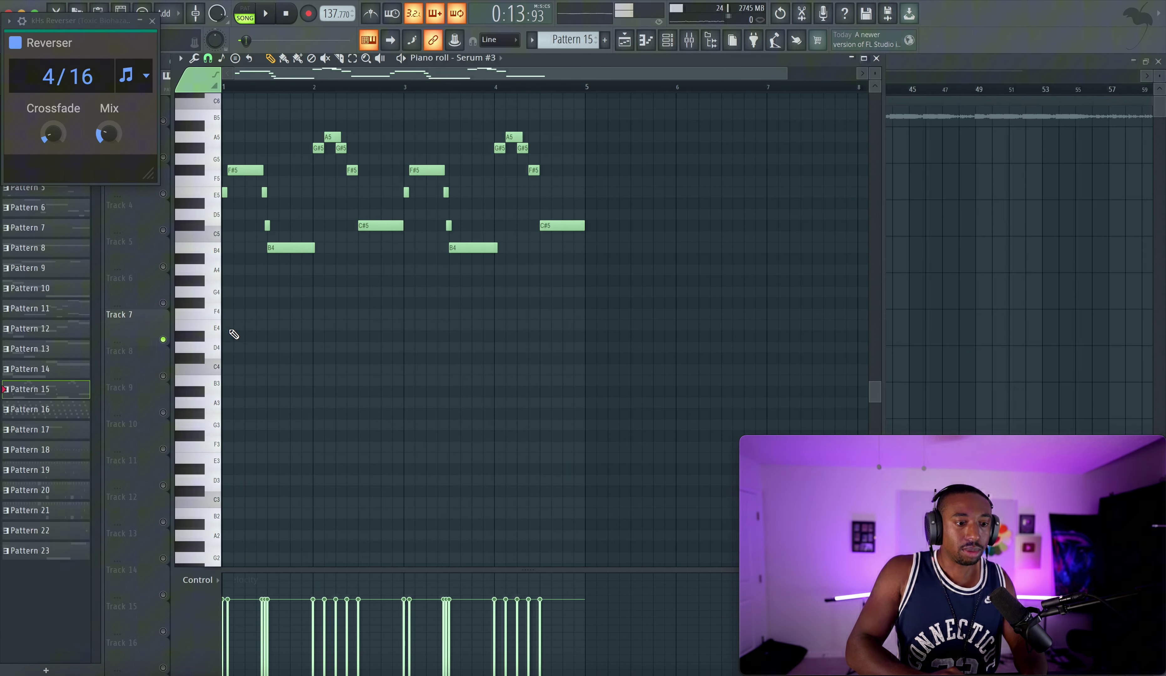
pyautogui.scroll(3, 472, 241)
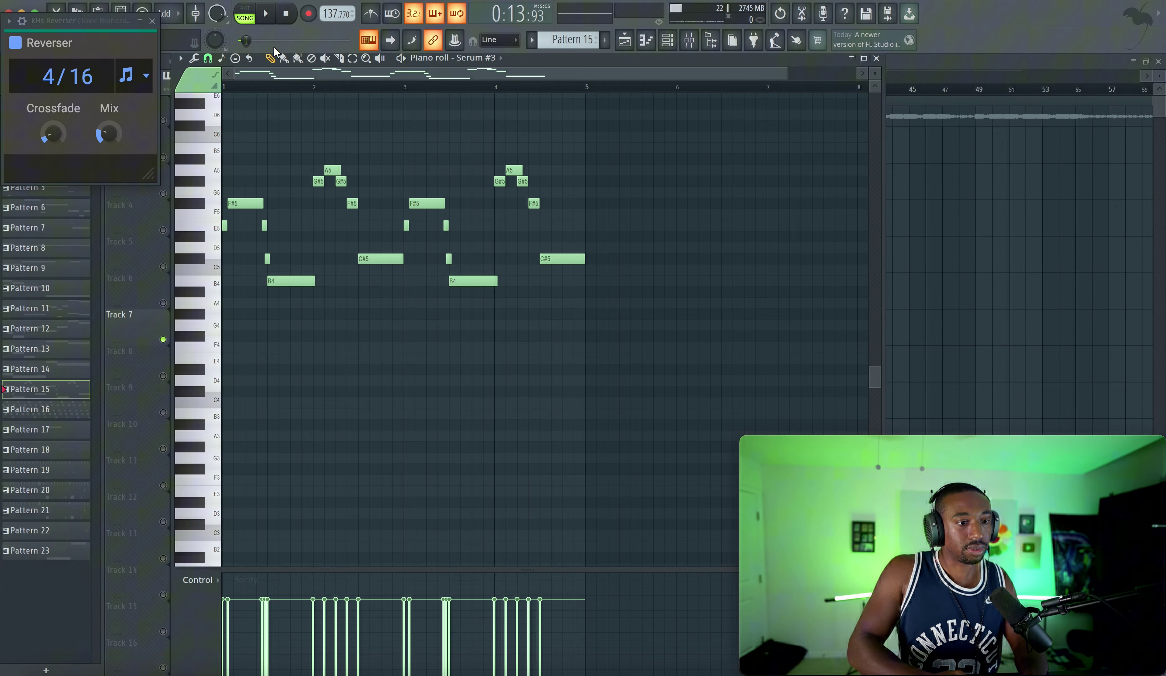
pyautogui.click(245, 17)
pyautogui.press('space')
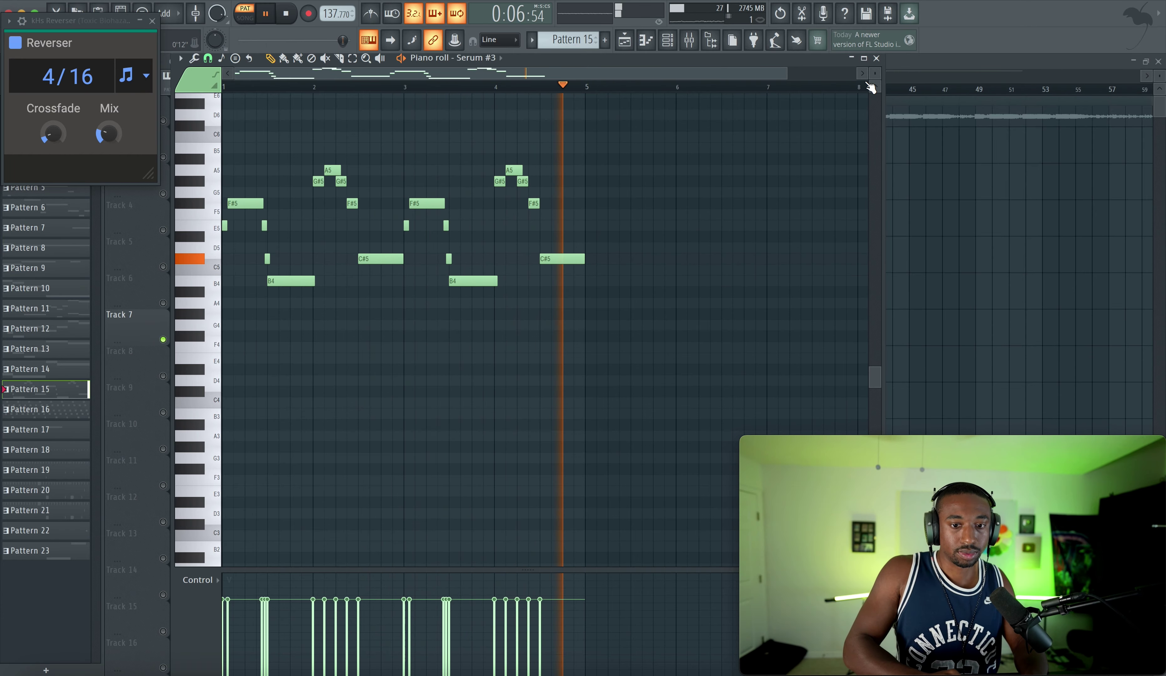
# - Stop playback, close Pattern 15's piano roll and solo Track 8 in the playlist
pyautogui.press('space')
pyautogui.click(876, 58)
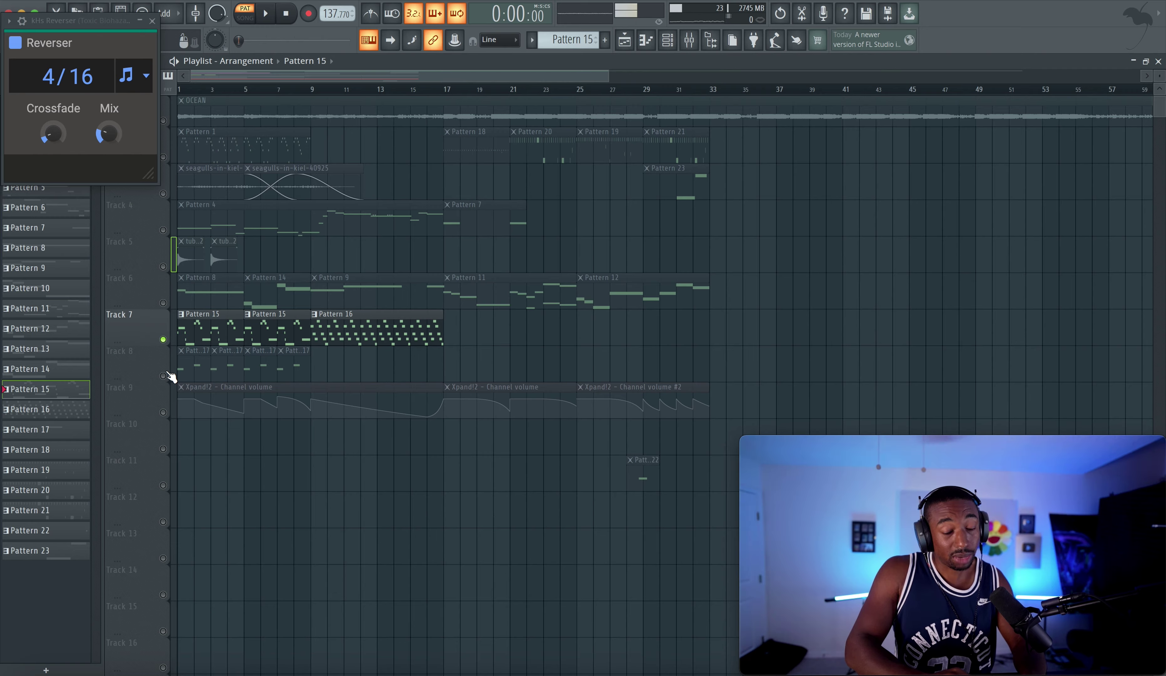
pyautogui.click(163, 375)
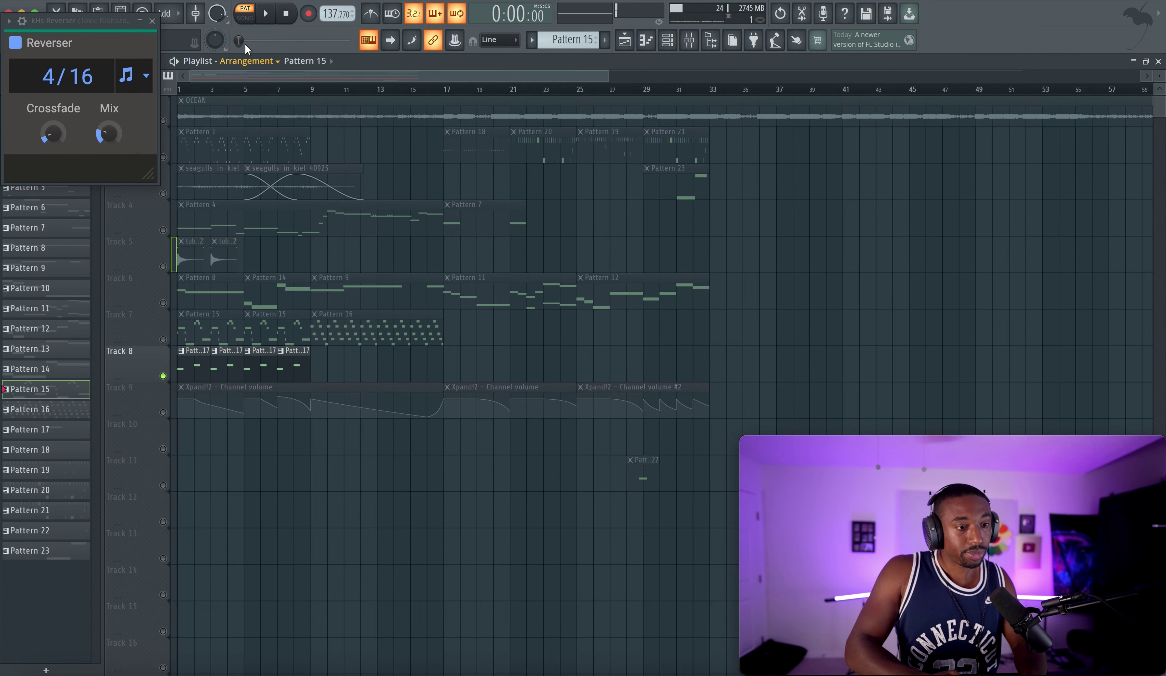
# - Open Pattern 17's Serum #4 notes in the piano roll, examine both notes and close the piano roll
pyautogui.doubleClick(204, 371)
pyautogui.press('space')
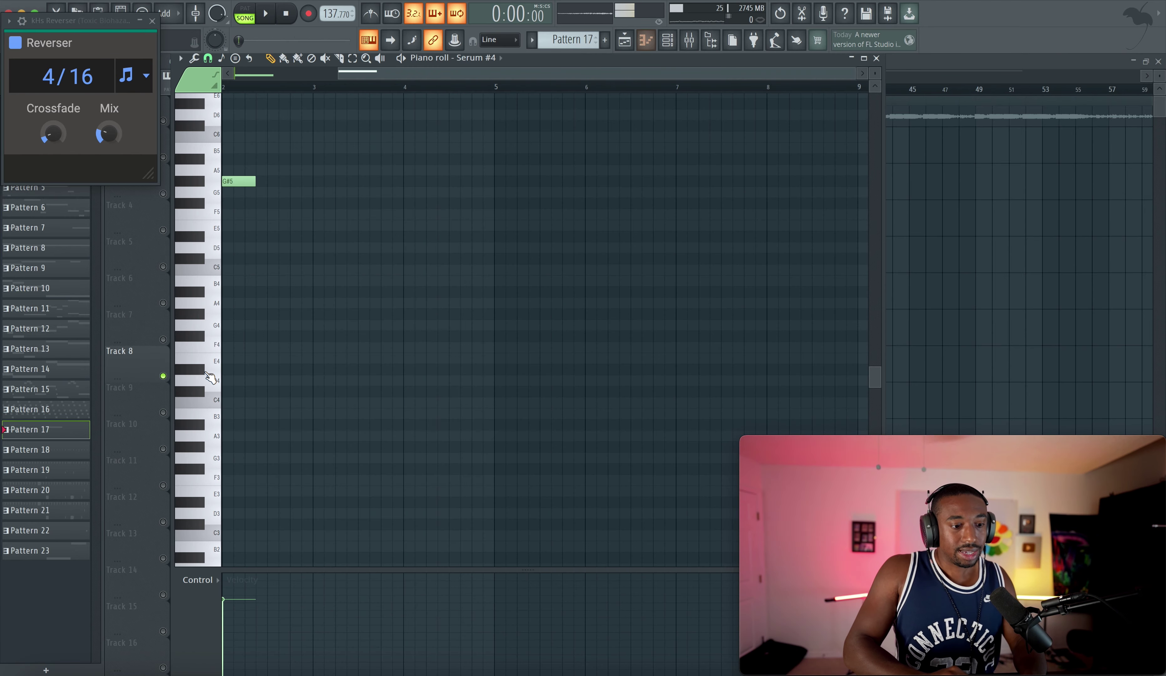
pyautogui.hscroll(-3, 463, 193)
pyautogui.scroll(3, 665, 111)
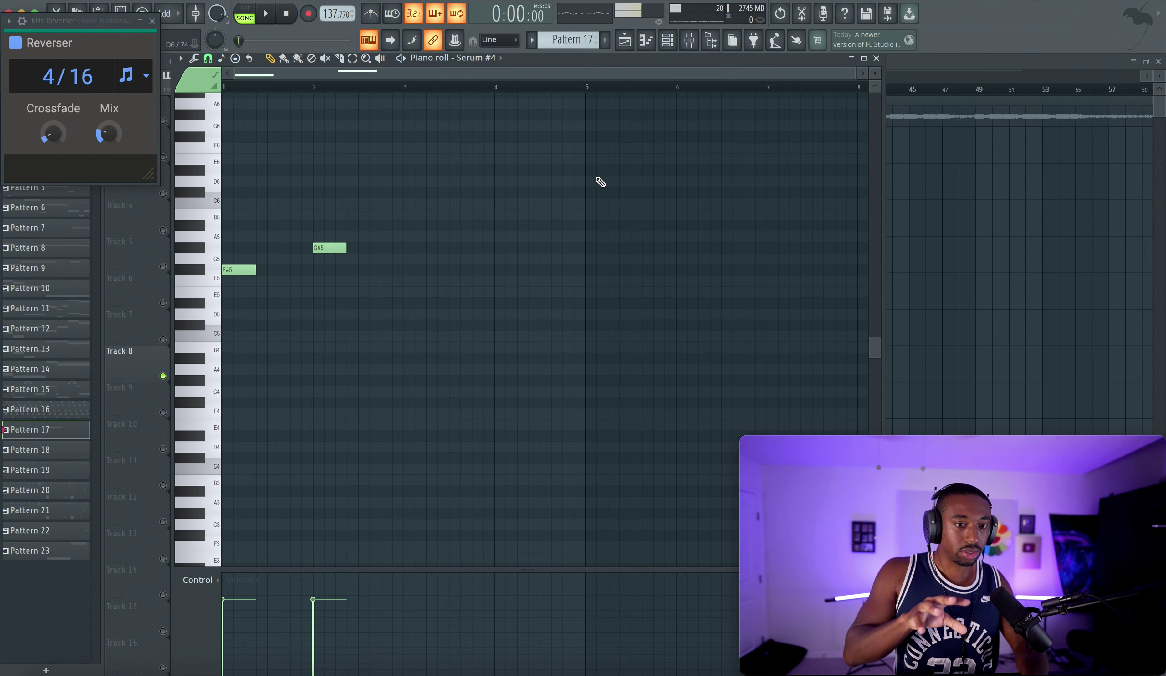
pyautogui.click(877, 59)
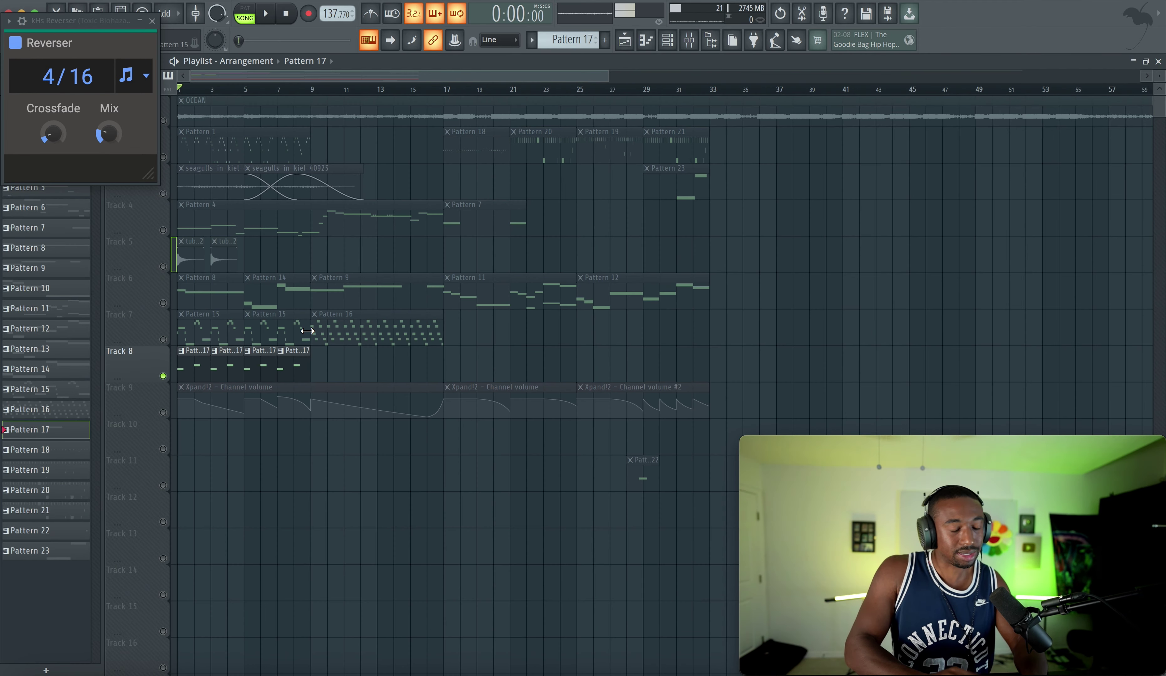
# - Audition Pattern 17's notes an octave higher, transpose them back down an octave, play them and close the piano roll
pyautogui.doubleClick(227, 355)
pyautogui.press('space')
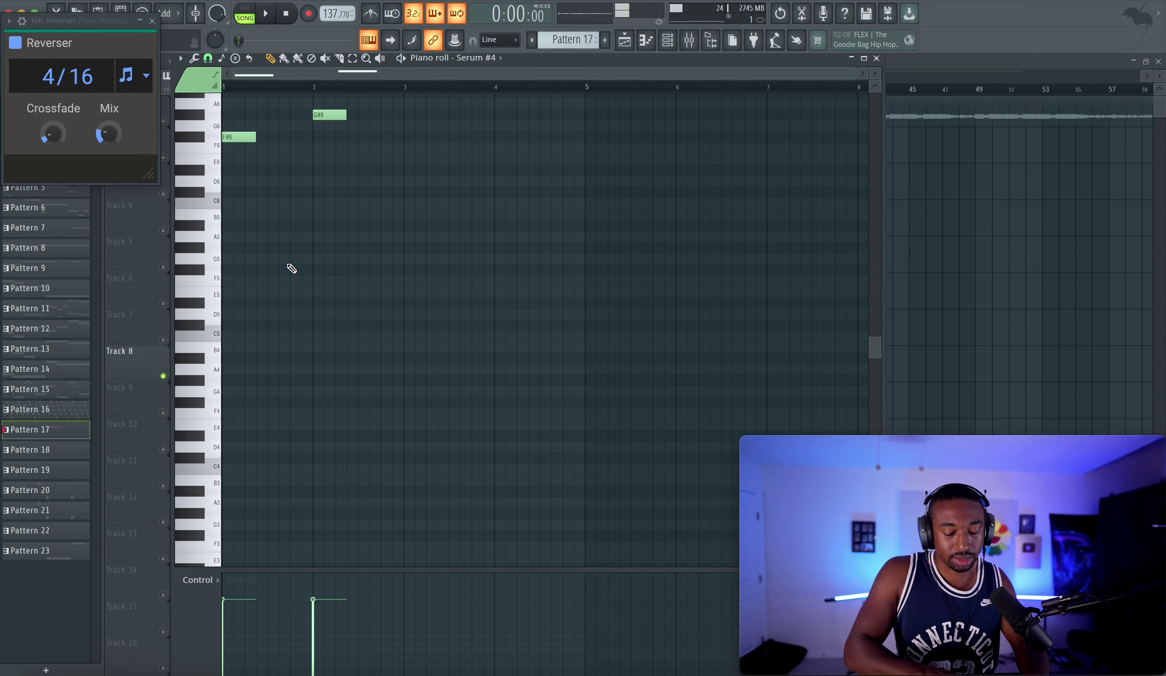
pyautogui.press('space')
pyautogui.hotkey('ctrl', 'Down')
pyautogui.press('space')
pyautogui.press('space')
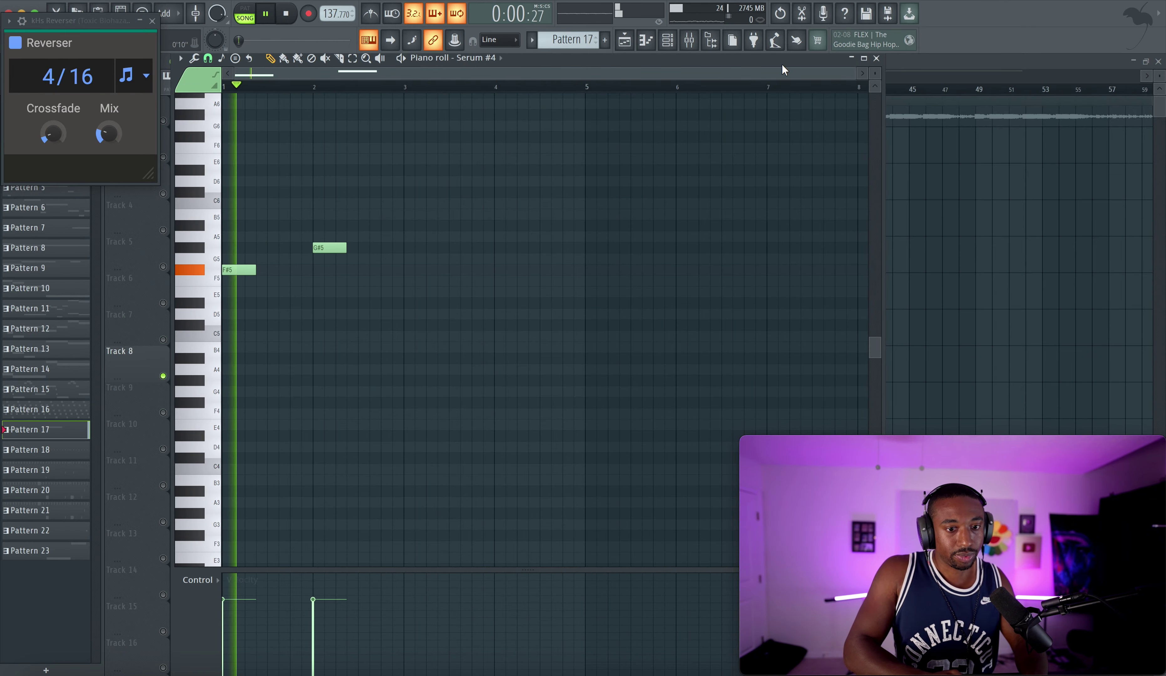
pyautogui.click(876, 58)
# - Review the Hyper Chorus effect on the Serum #4 mixer insert, stop playback and close the mixer
pyautogui.click(689, 40)
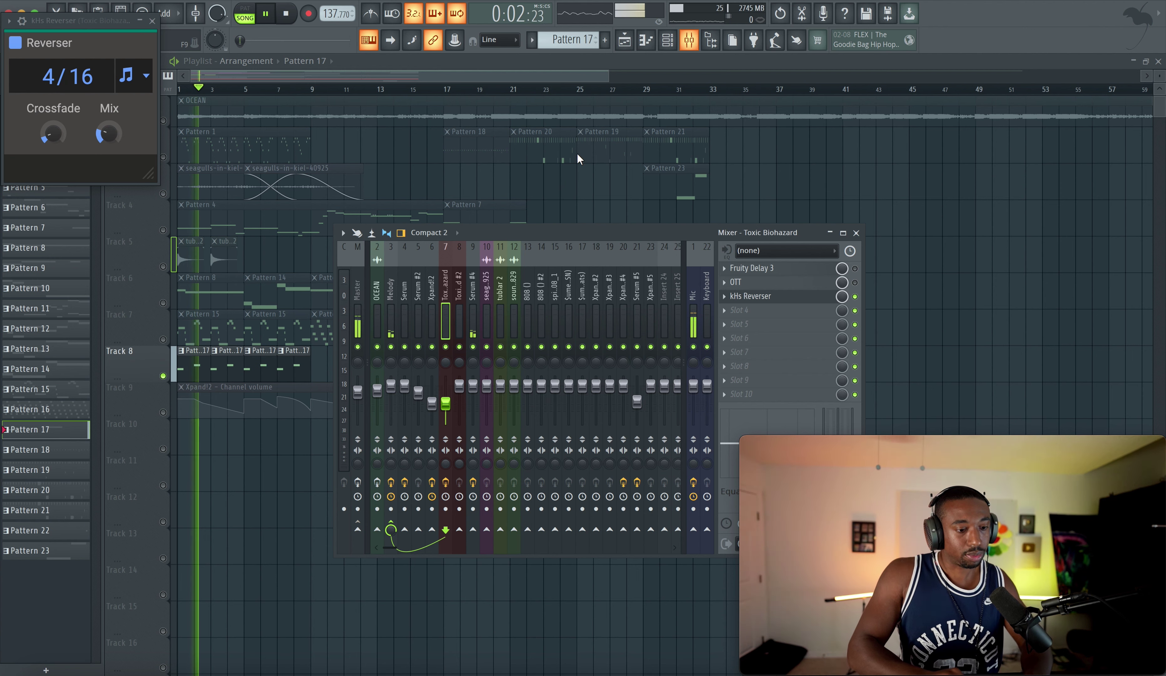
pyautogui.click(473, 291)
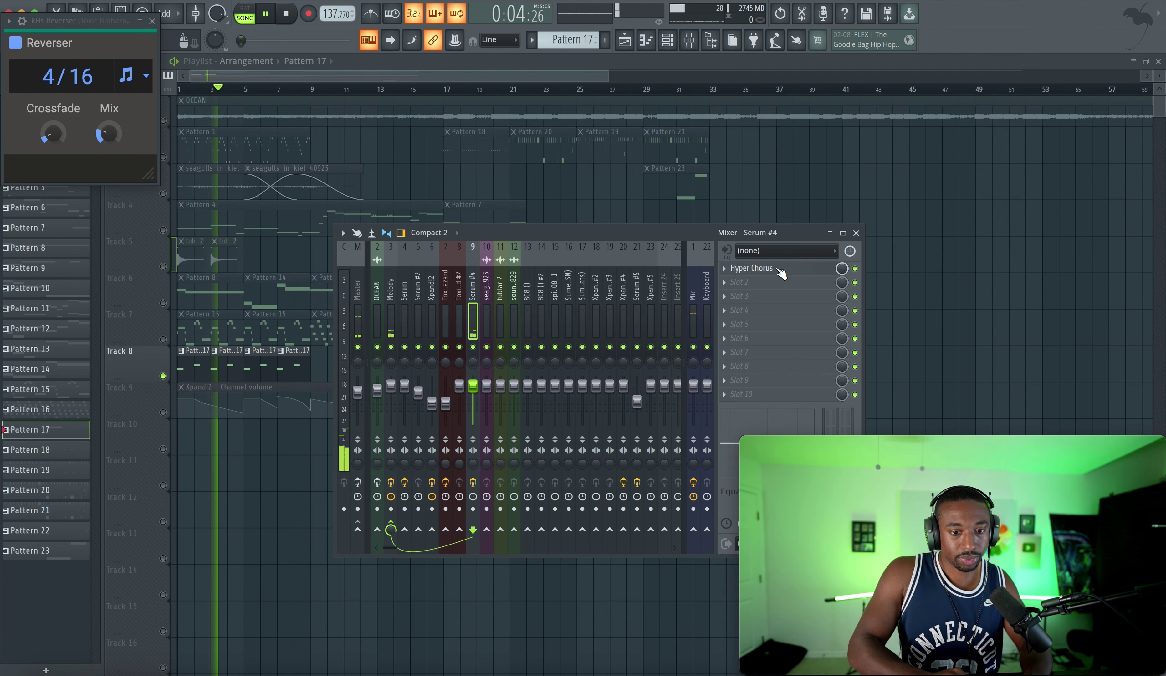
pyautogui.press('space')
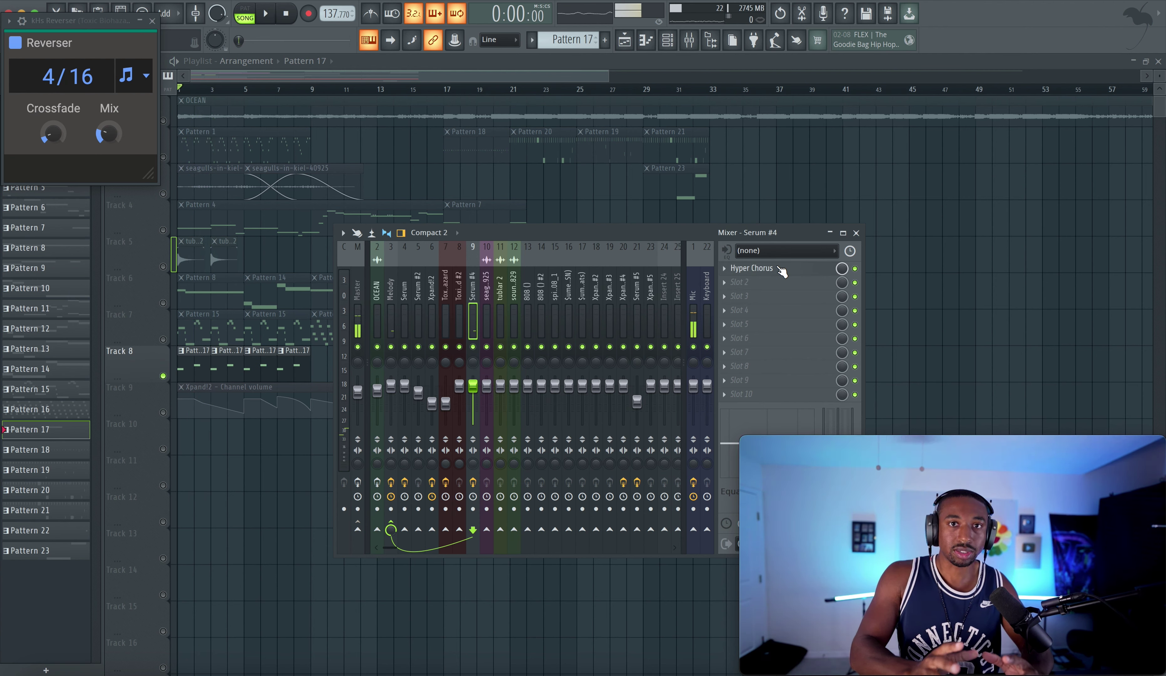
pyautogui.click(856, 233)
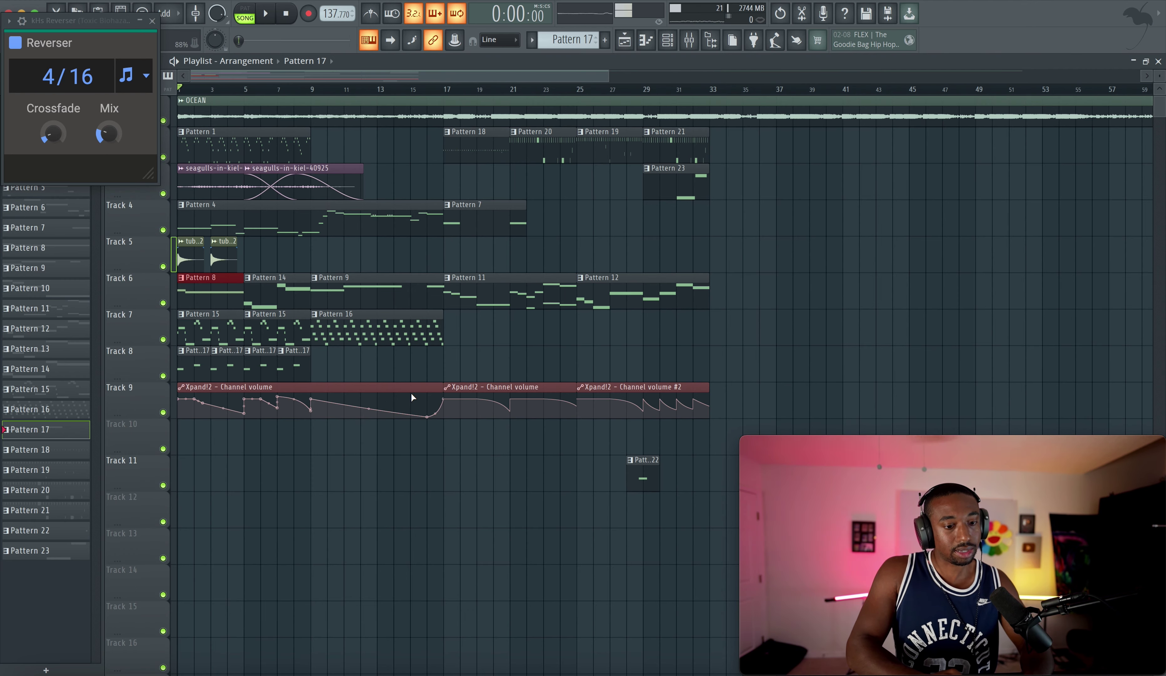
# - Play the full arrangement from bar 1 with the OCEAN clip muted and Track 1 enabled
pyautogui.moveTo(382, 398); pyautogui.dragTo(501, 388)
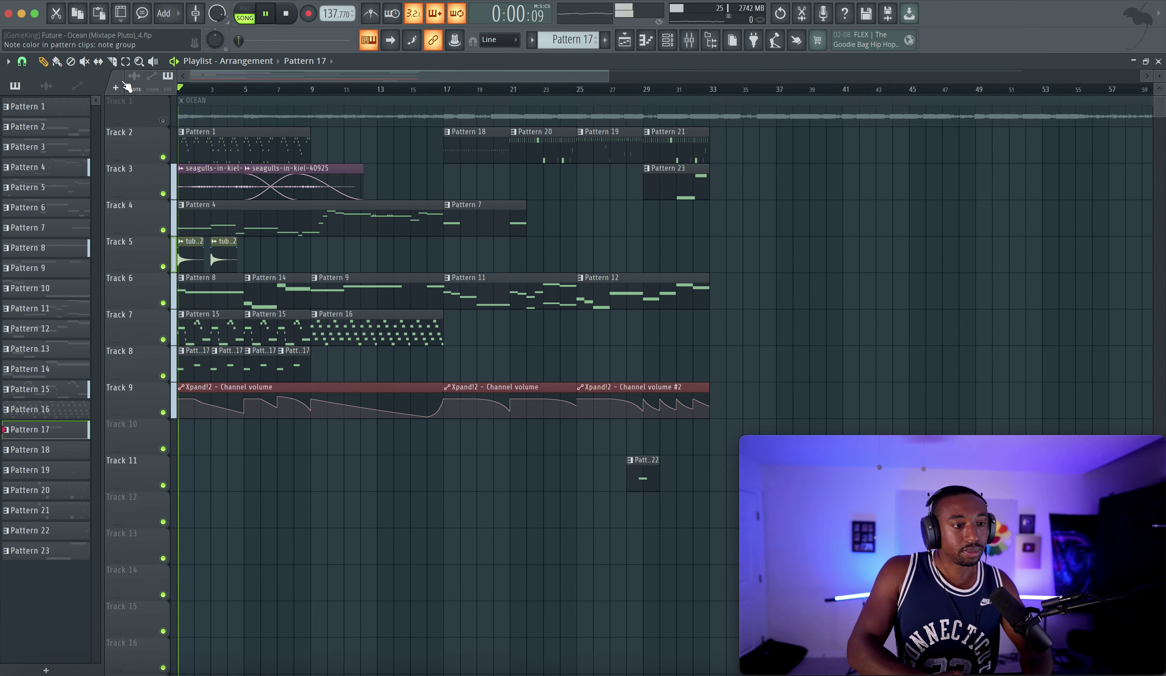
pyautogui.press('space')
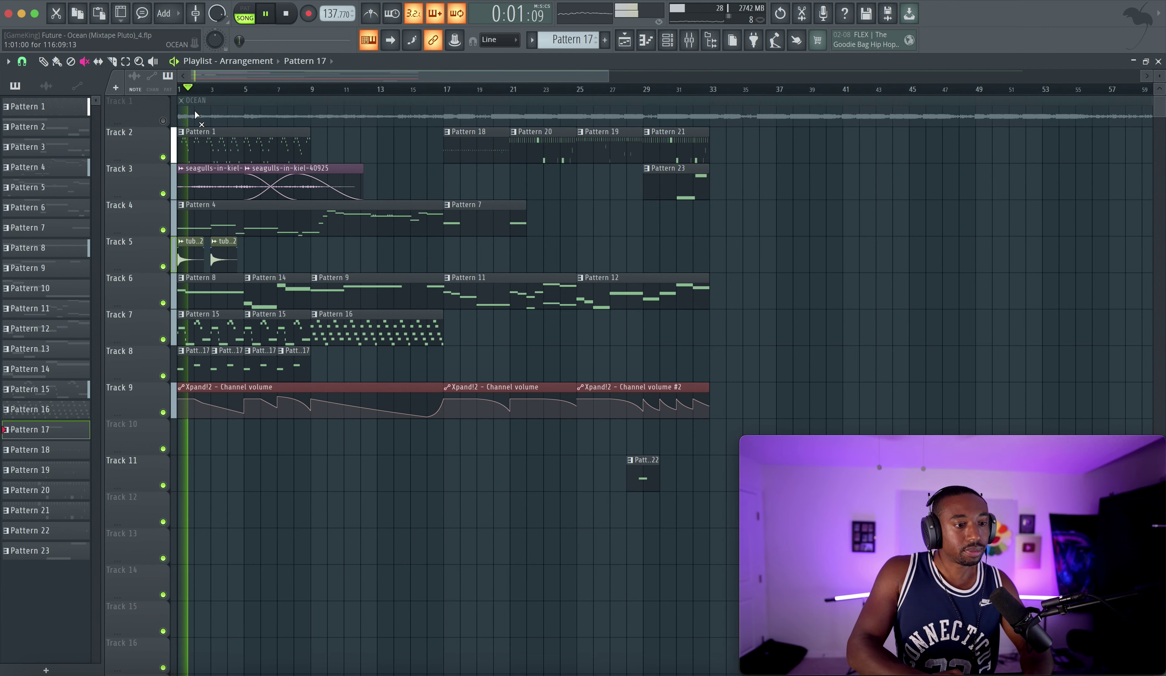
pyautogui.click(163, 120)
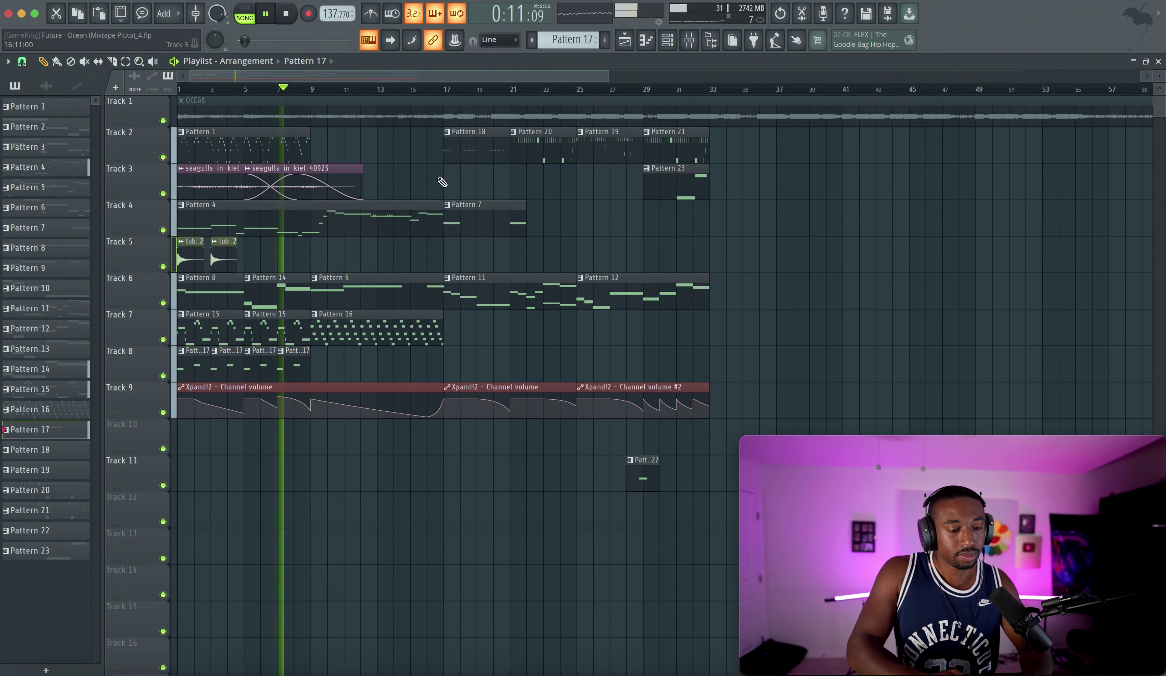
# - Open Pattern 4's Serum #2 notes in the piano roll, stop playback and examine the short notes around bar 13
pyautogui.scroll(3, 351, 225)
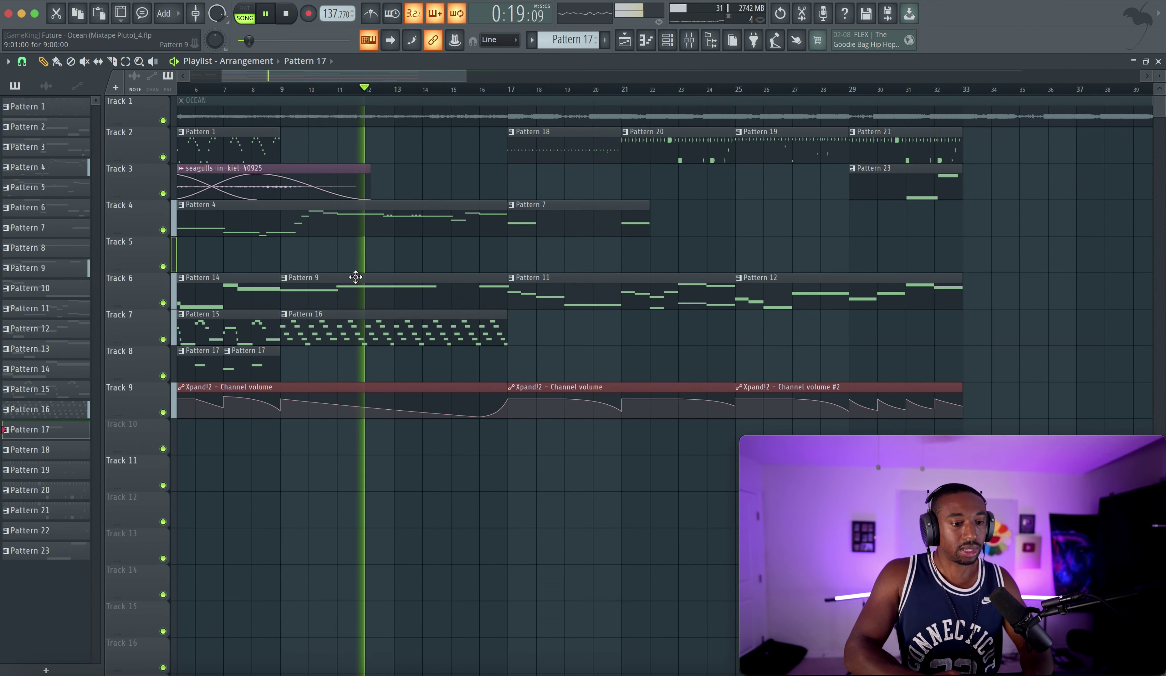
pyautogui.doubleClick(392, 222)
pyautogui.press('space')
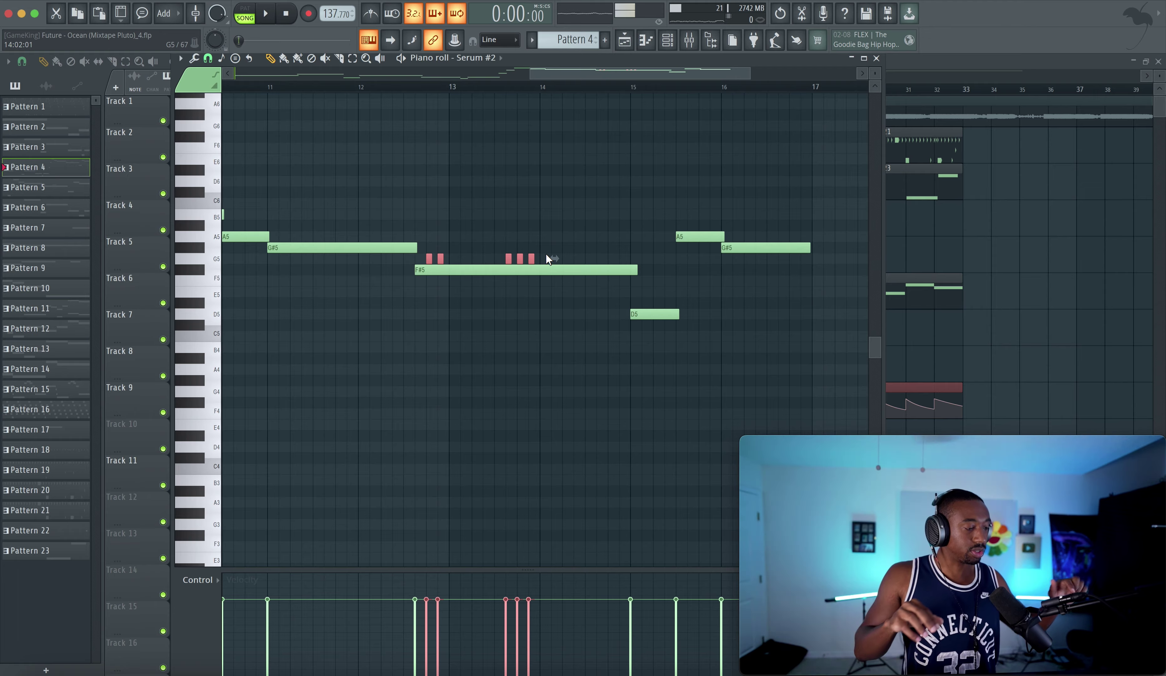
pyautogui.scroll(-2, 453, 239)
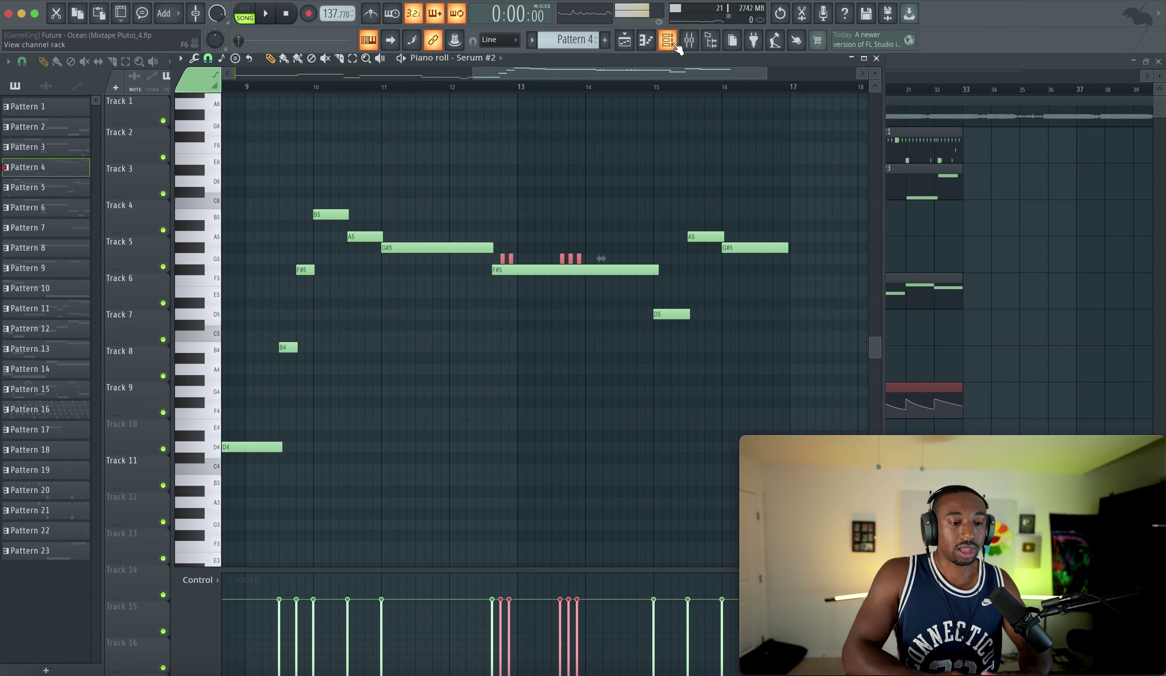
# - Open the Serum #2 synth from the channel rack, review its oscillator, filter and voicing settings, and close it
pyautogui.click(668, 40)
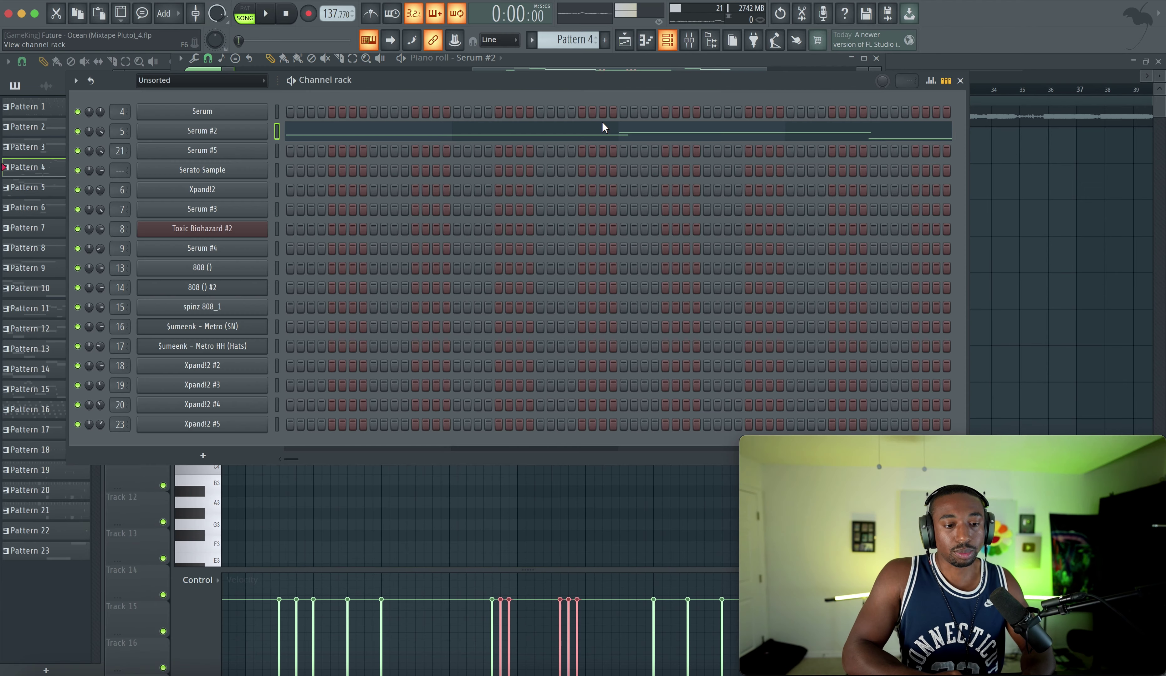
pyautogui.click(220, 132)
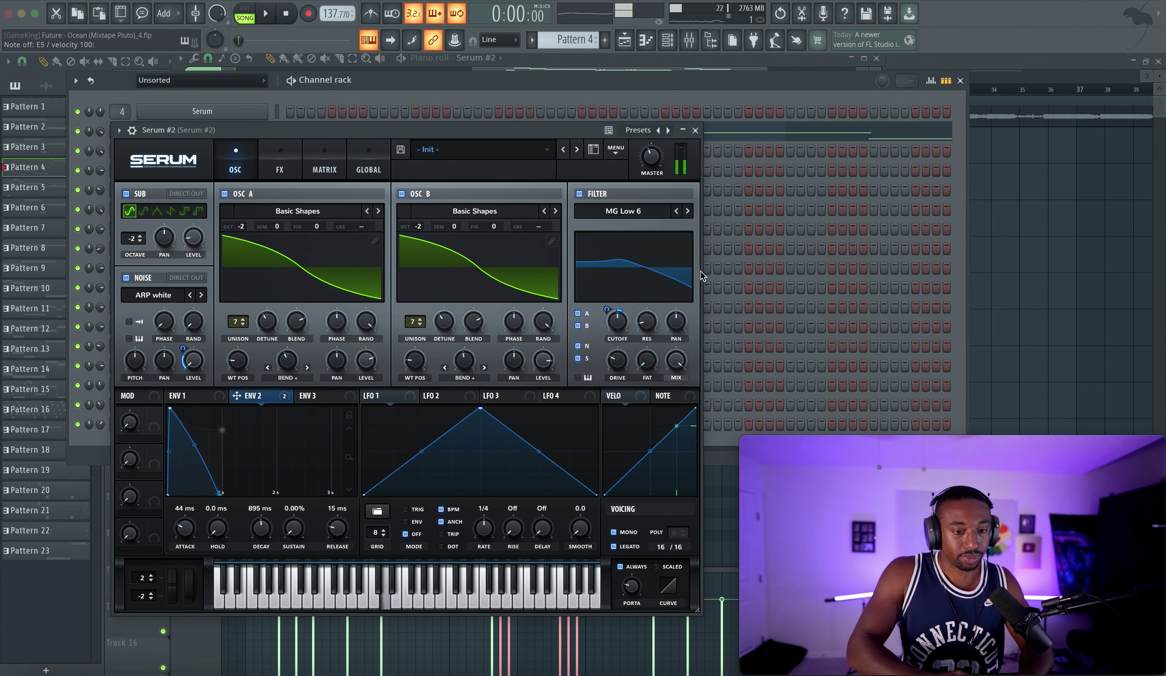
pyautogui.press('Escape')
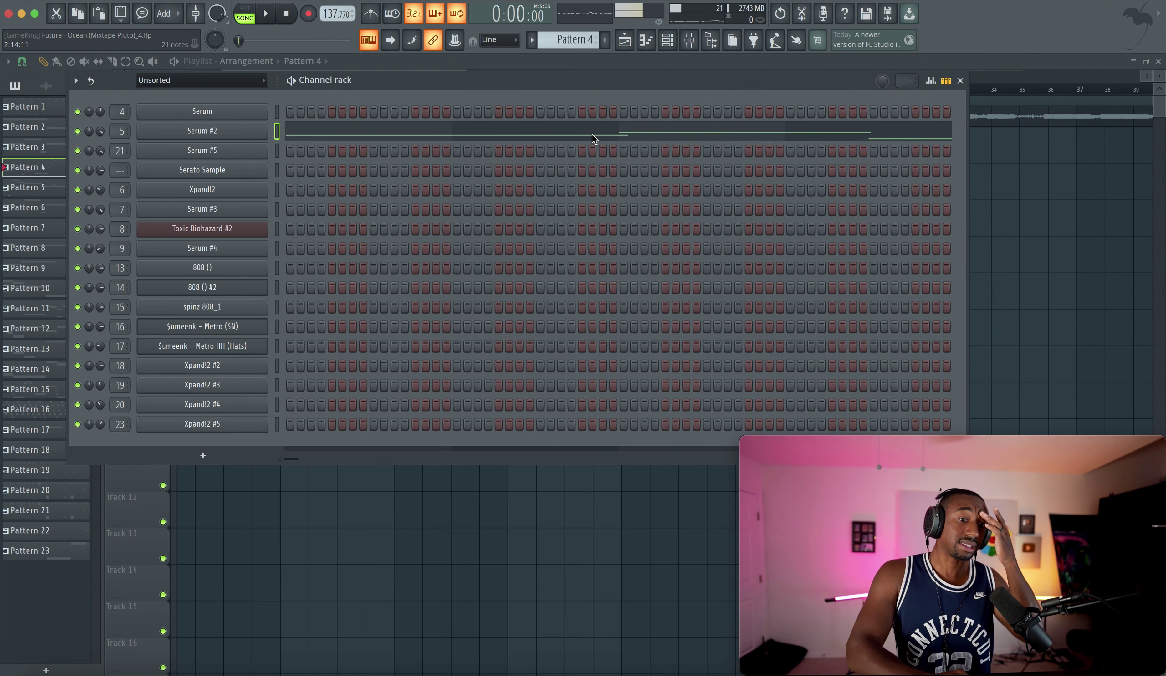
# - Reopen Pattern 4's Serum #2 notes and play the short G5 notes above the long F#5 from mid-bar 12
pyautogui.press('F7')
pyautogui.hscroll(9, 539, 224)
pyautogui.scroll(1, 539, 224)
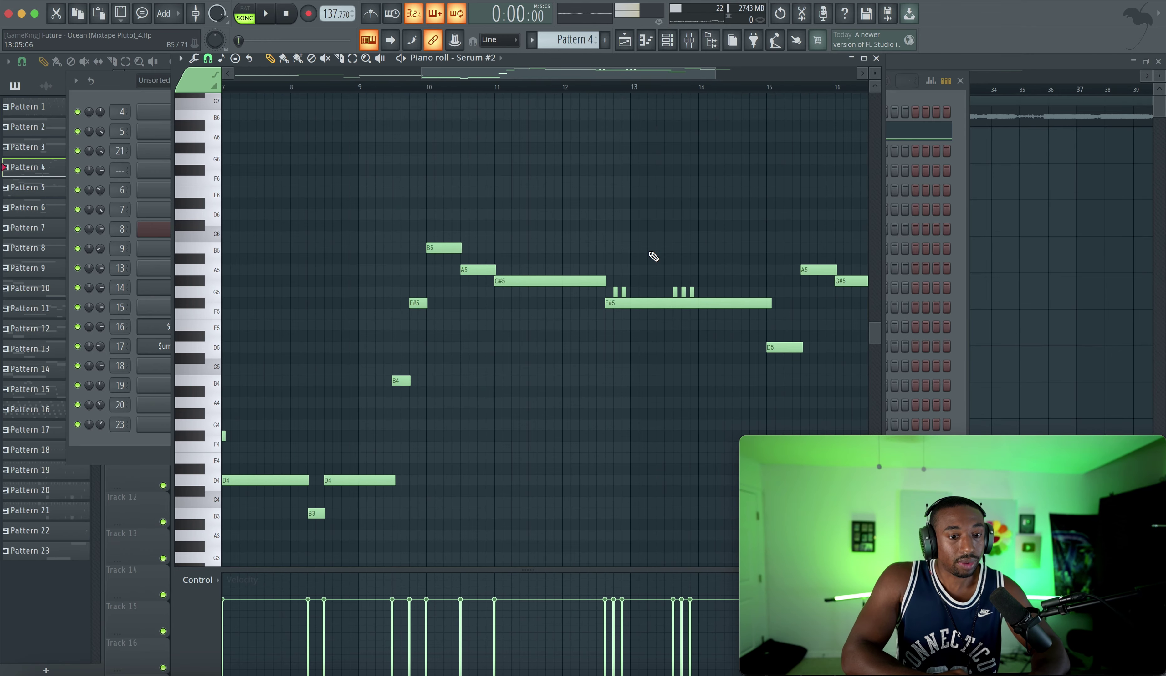
pyautogui.scroll(3, 652, 257)
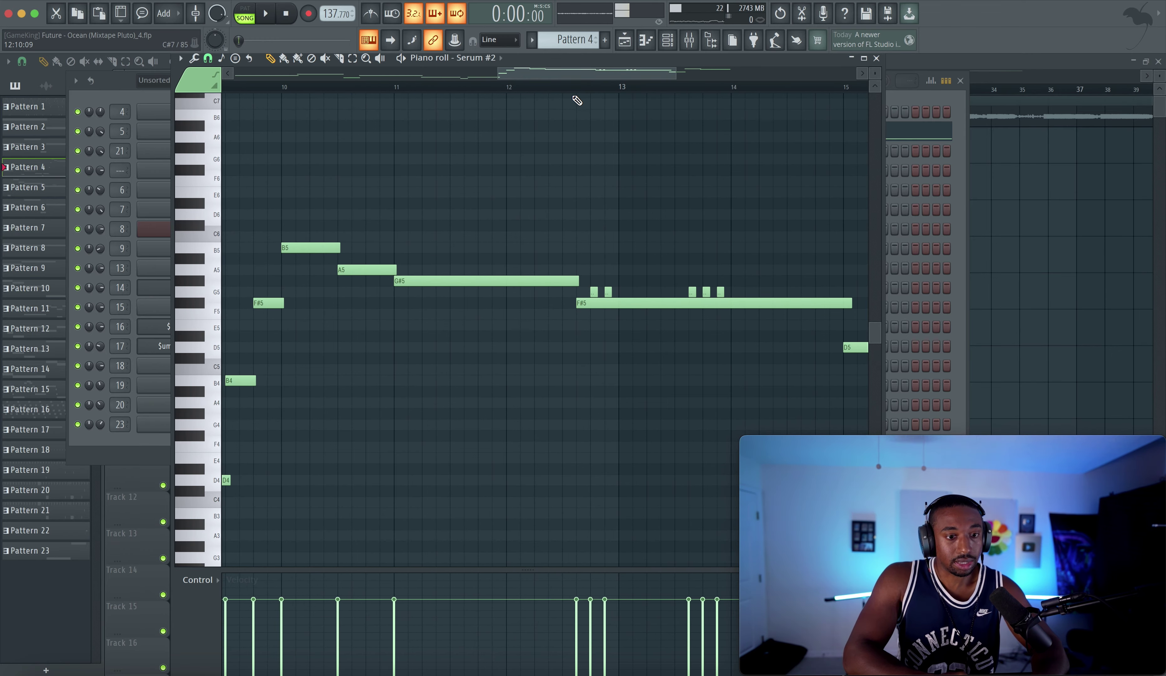
pyautogui.press('space')
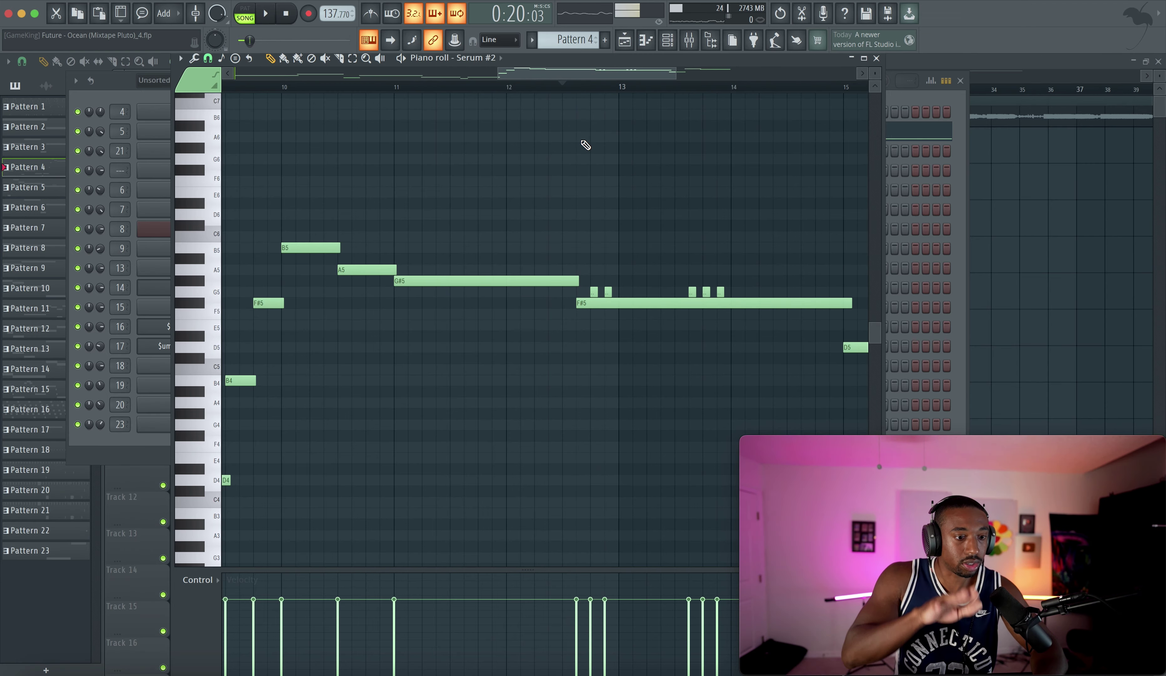
pyautogui.press('space')
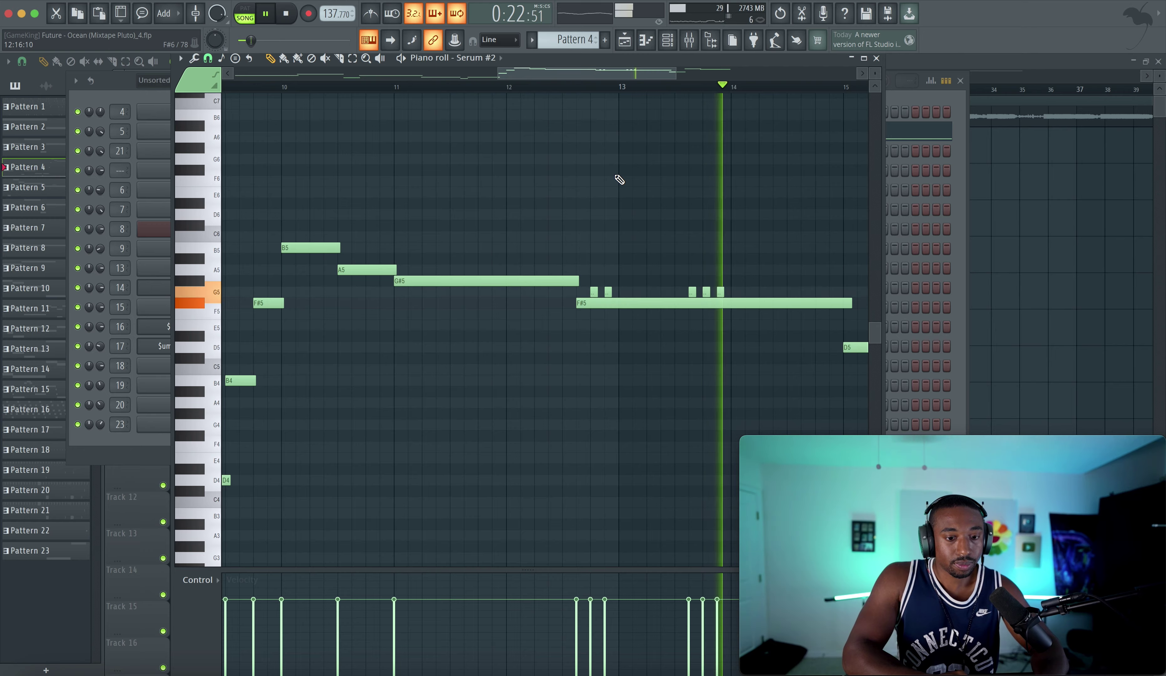
pyautogui.press('space')
# - Play Pattern 4's Serum #2 melody from around bar 10, follow the notes past bar 13 and stop playback
pyautogui.scroll(-1, 551, 178)
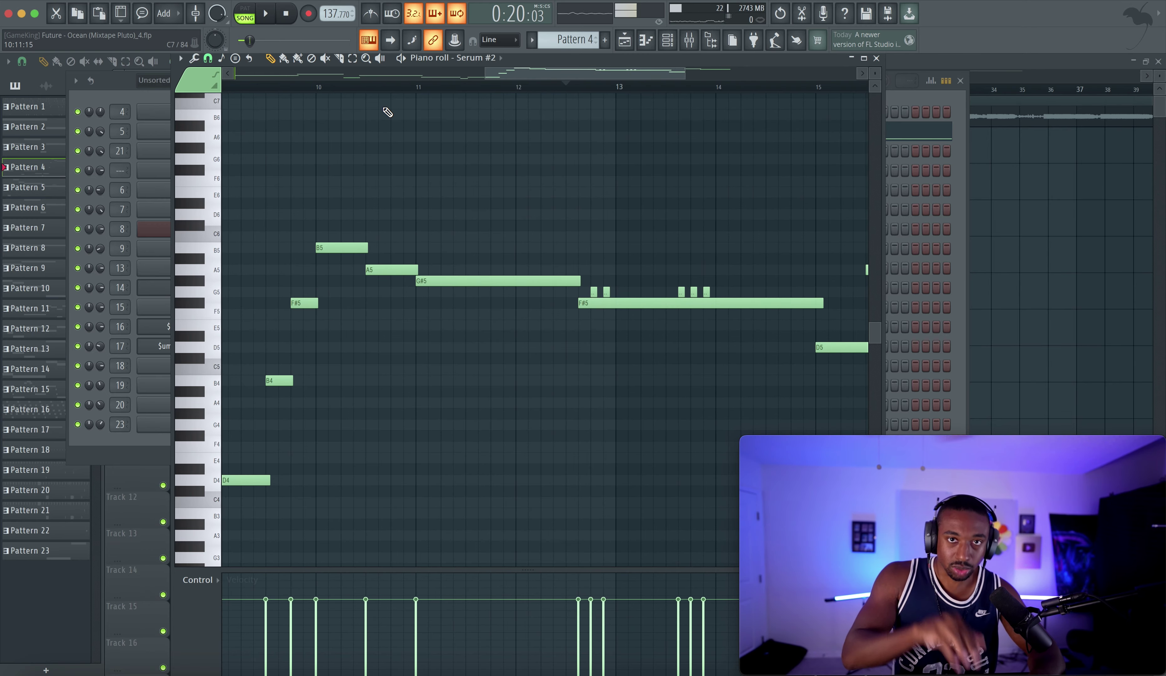
pyautogui.press('space')
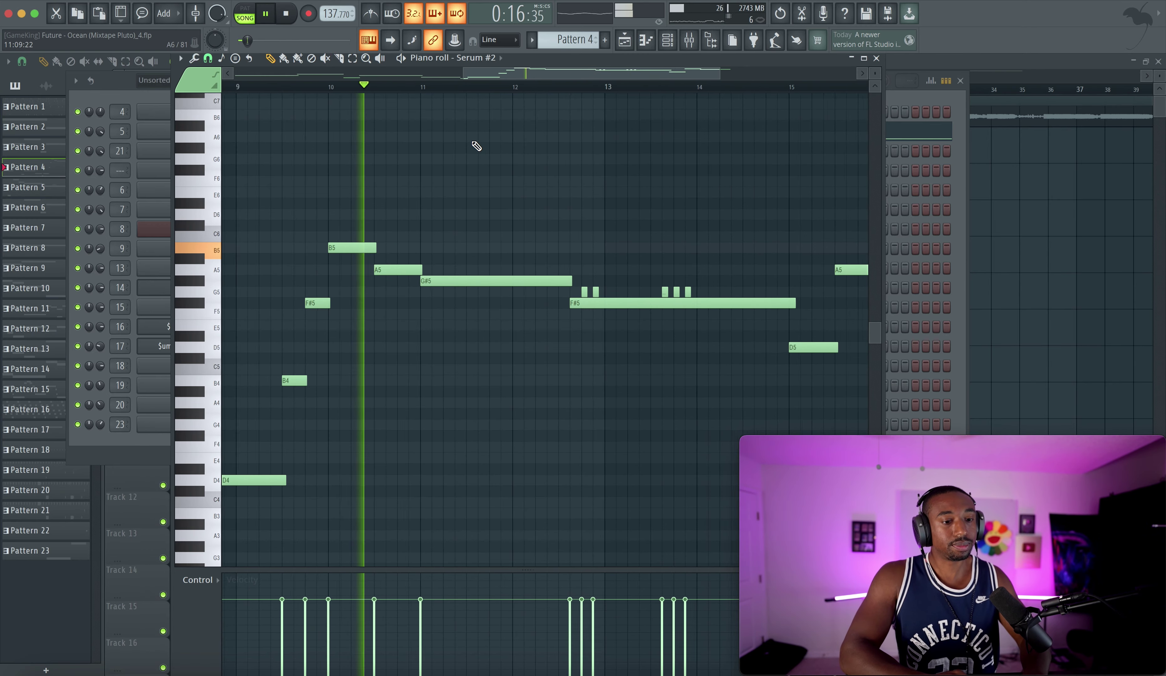
pyautogui.scroll(-2, 568, 192)
pyautogui.scroll(2, 561, 198)
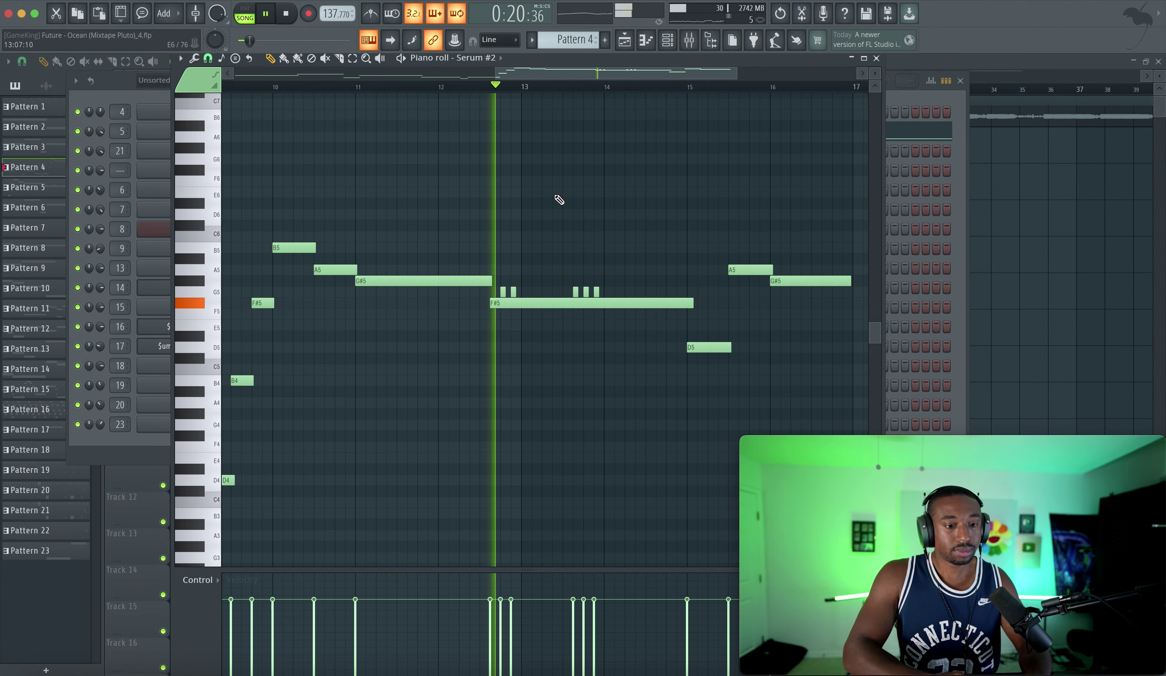
pyautogui.scroll(3, 559, 199)
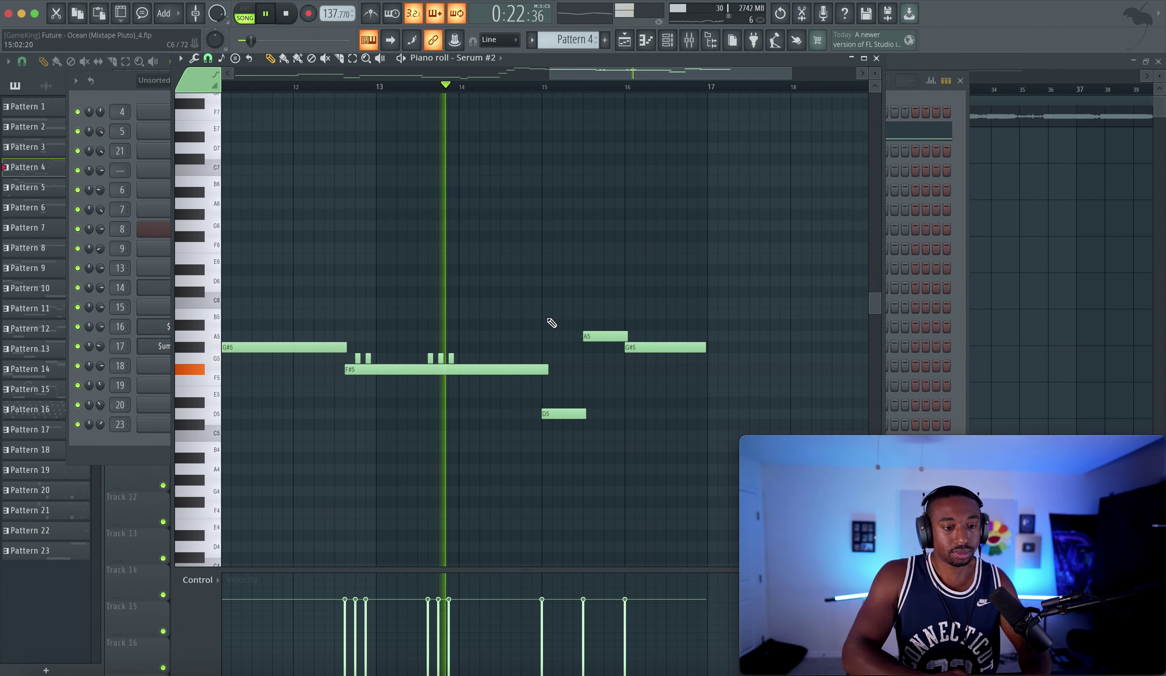
pyautogui.press('space')
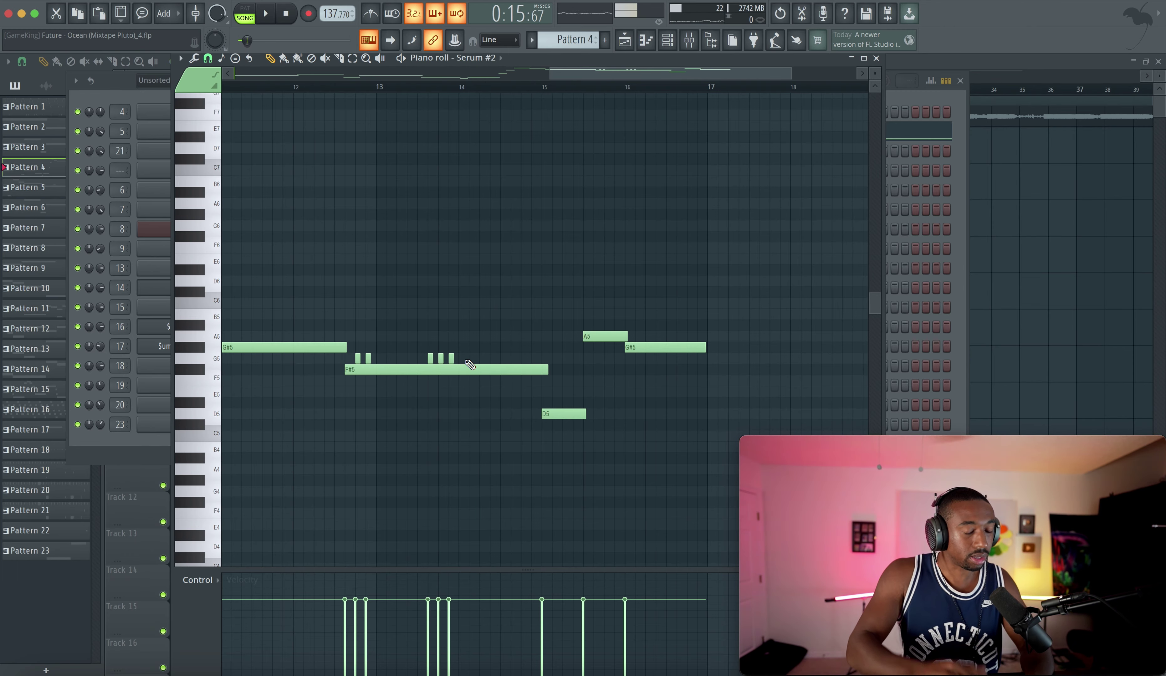
# - Play the end of Pattern 4's melody from mid-bar 14, examine the wider phrase and close the piano roll
pyautogui.click(506, 87)
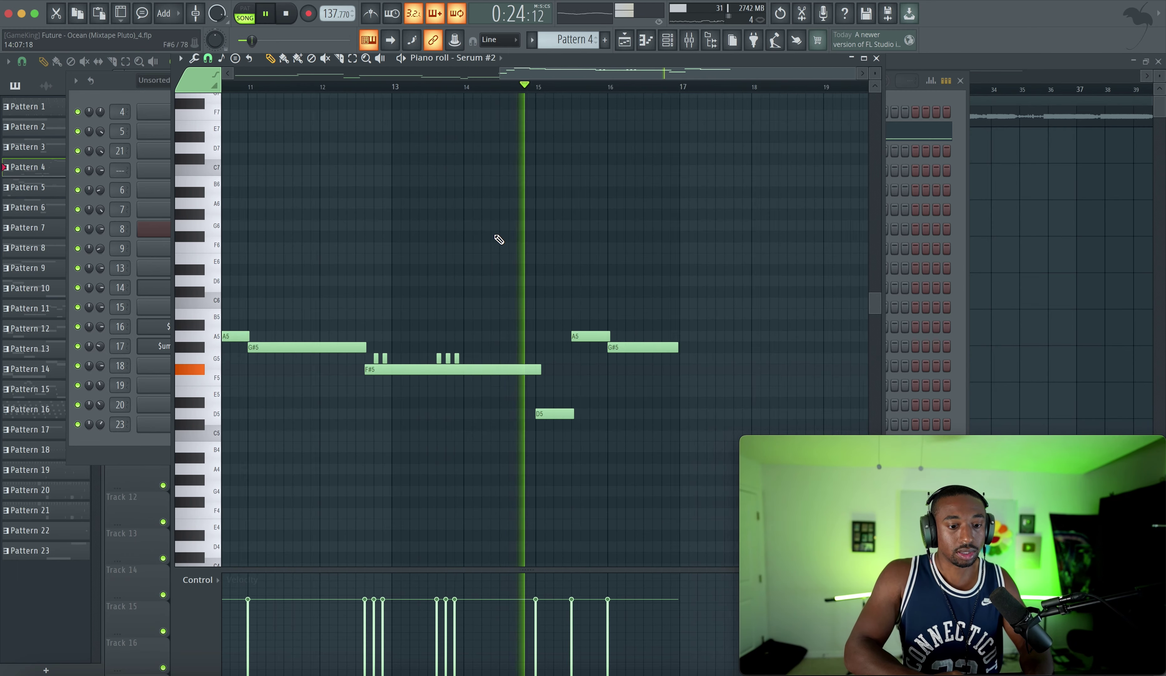
pyautogui.scroll(-3, 497, 239)
pyautogui.scroll(-5, 498, 239)
pyautogui.scroll(2, 499, 239)
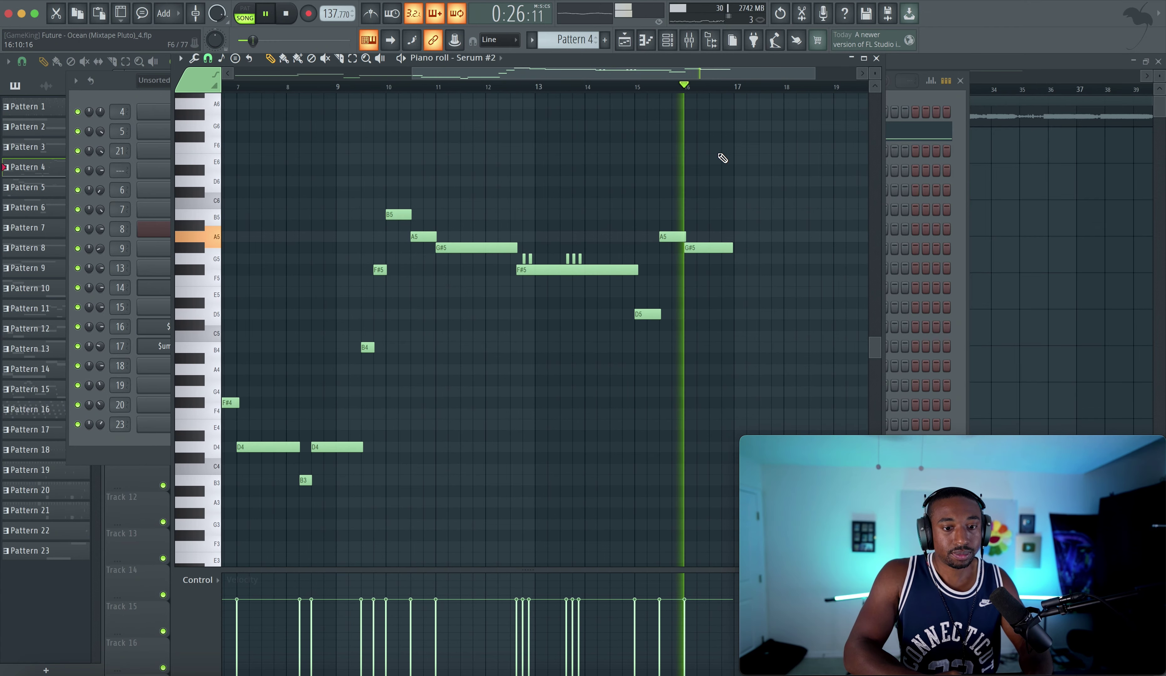
pyautogui.click(877, 58)
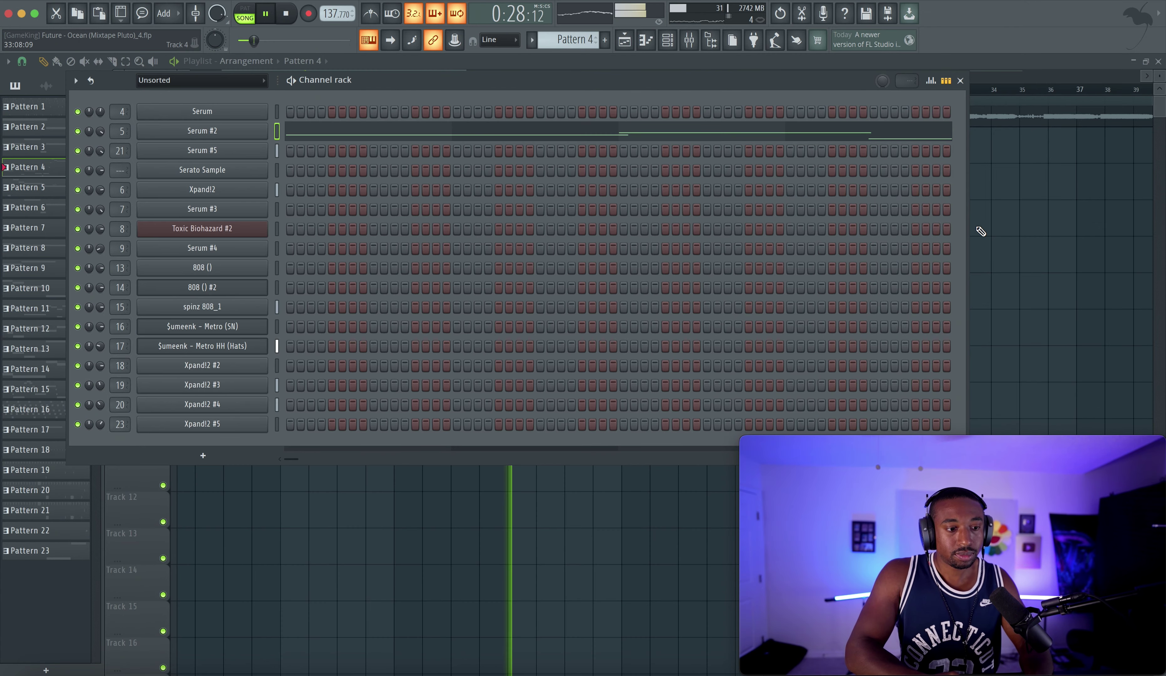
# - Return to the playlist at bar 17 and open Pattern 11's Xpand!2 notes in the piano roll
pyautogui.rightClick(1027, 247)
pyautogui.moveTo(643, 300); pyautogui.dragTo(465, 315)
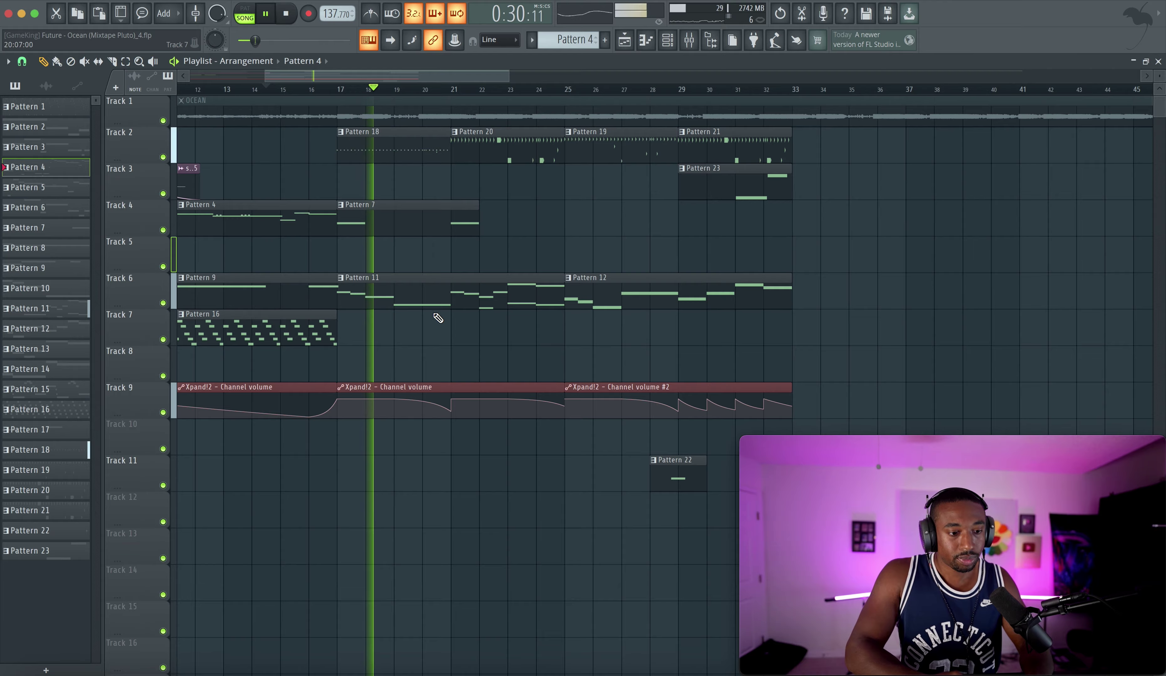
pyautogui.click(666, 40)
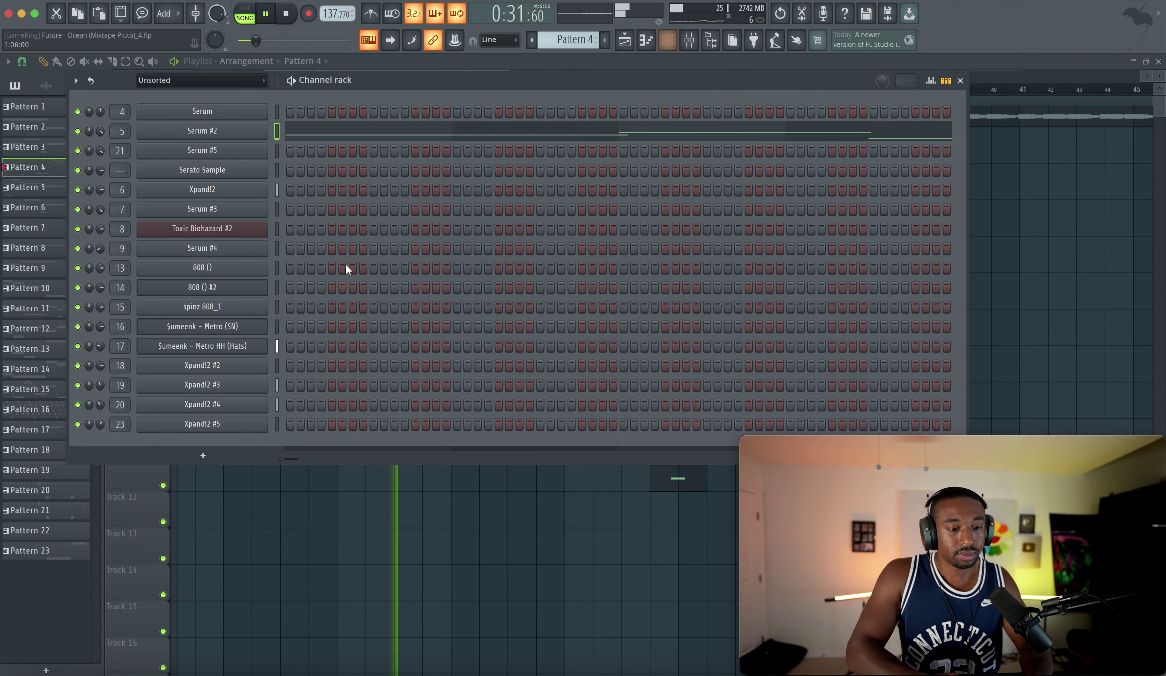
pyautogui.rightClick(366, 500)
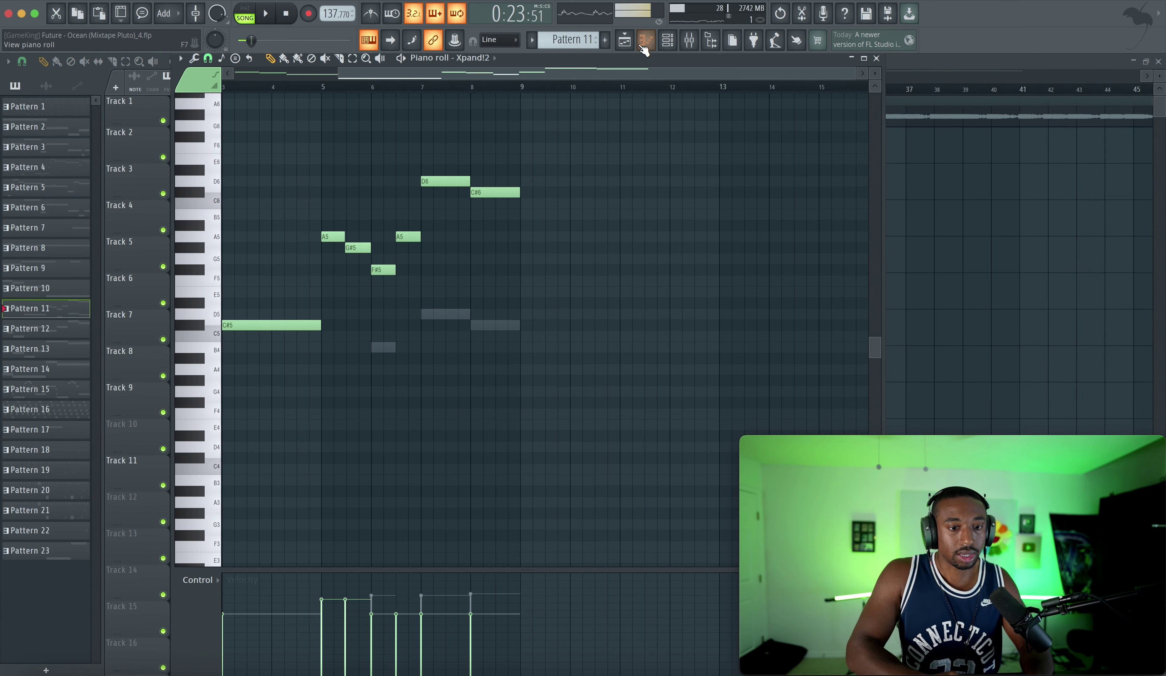
# - Stop playback, check the channel rack for the Xpand!2 layers used in Pattern 11, and return to the playlist
pyautogui.click(667, 40)
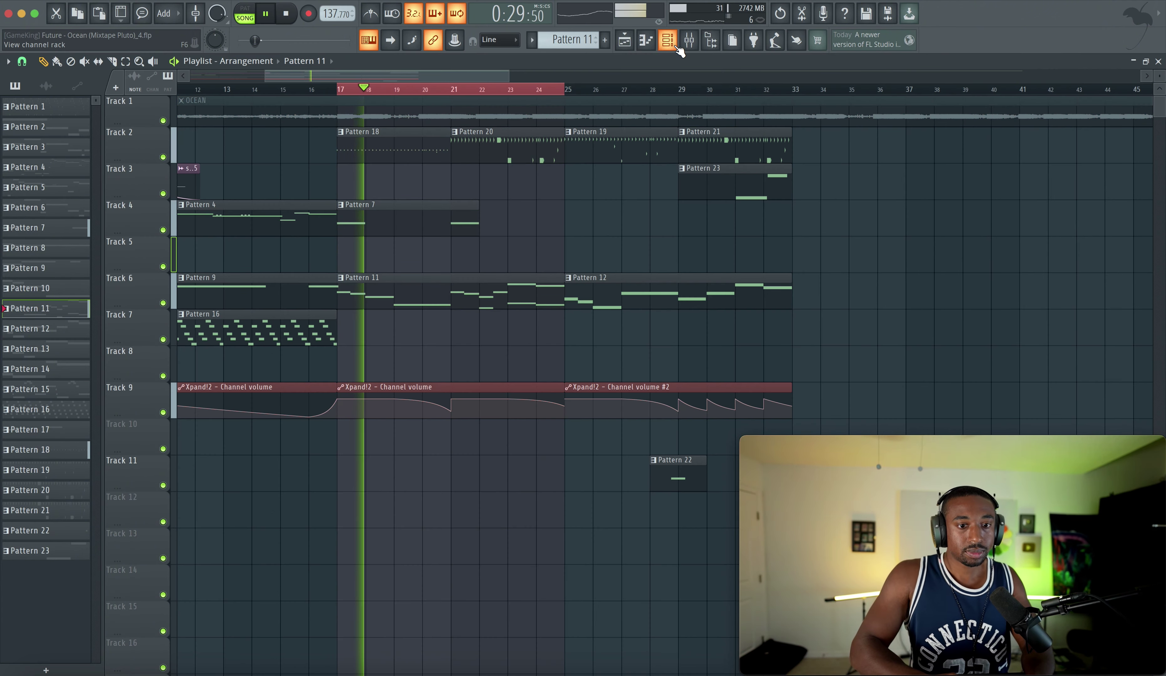
pyautogui.click(673, 44)
pyautogui.press('space')
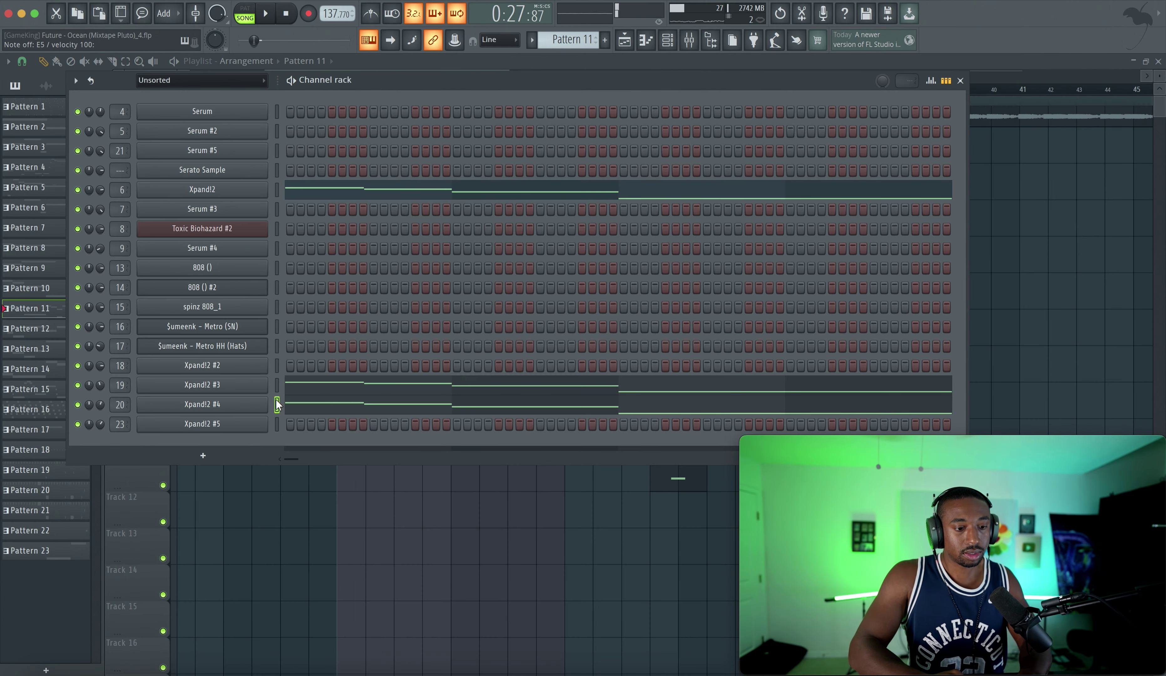
pyautogui.click(312, 502)
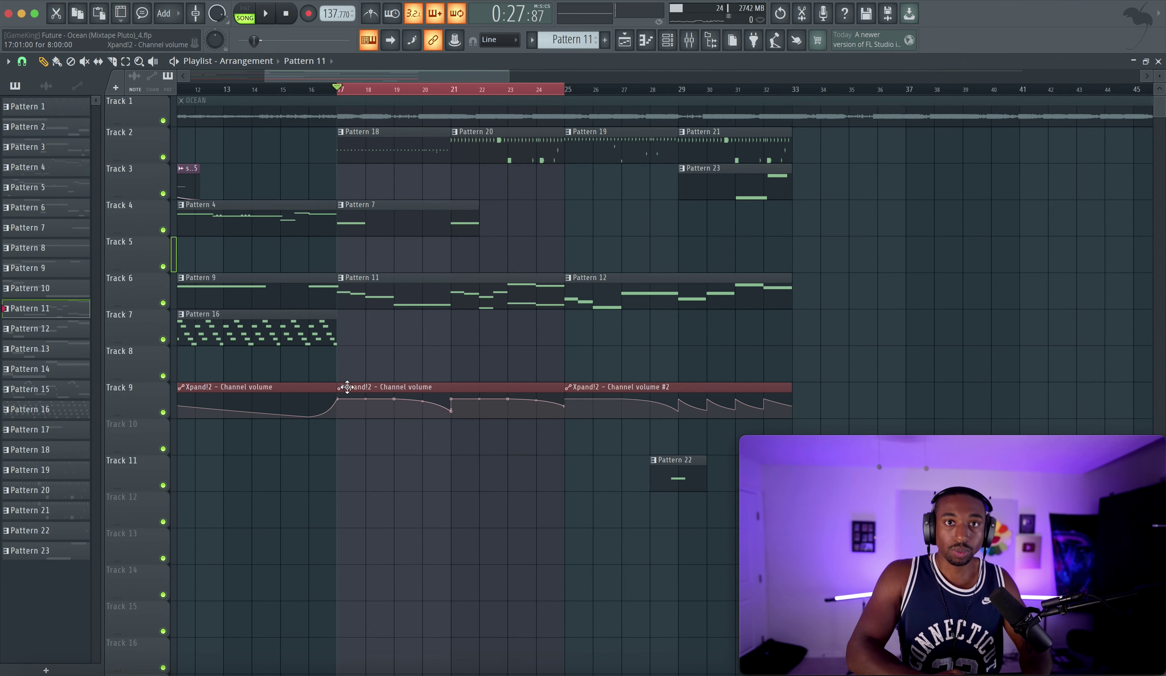
# - Play the arrangement from bar 17 and follow Pattern 11's Xpand!2 melody in the piano roll, replaying it from bar 5
pyautogui.press('space')
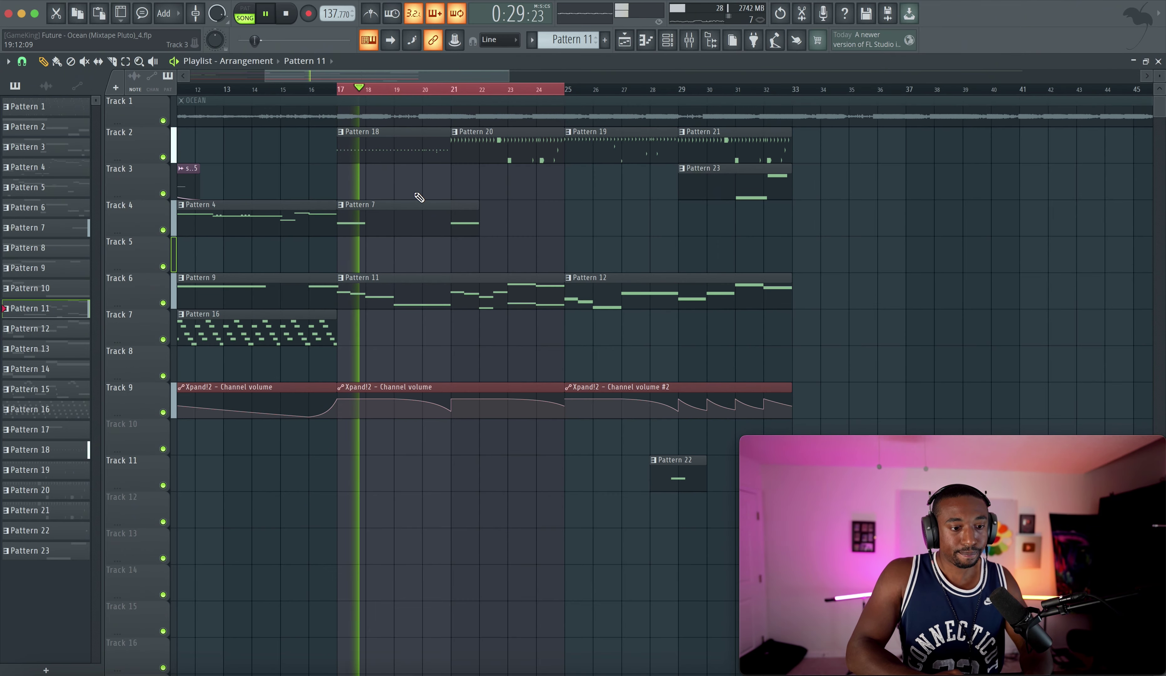
pyautogui.doubleClick(408, 299)
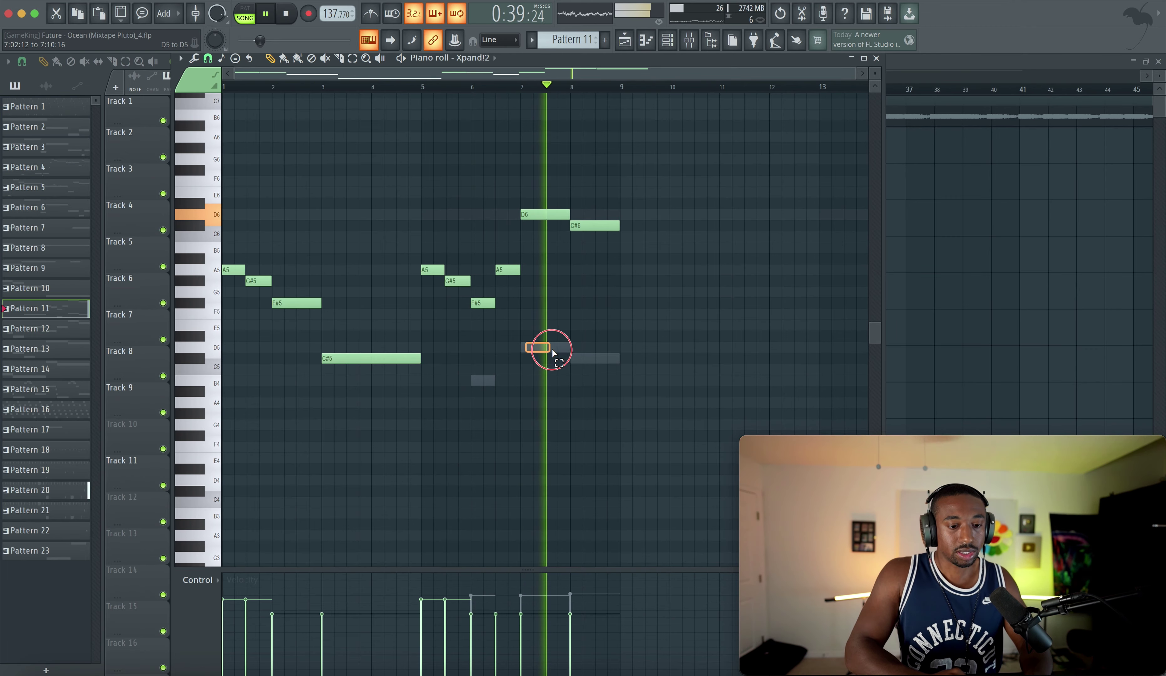
pyautogui.press('space')
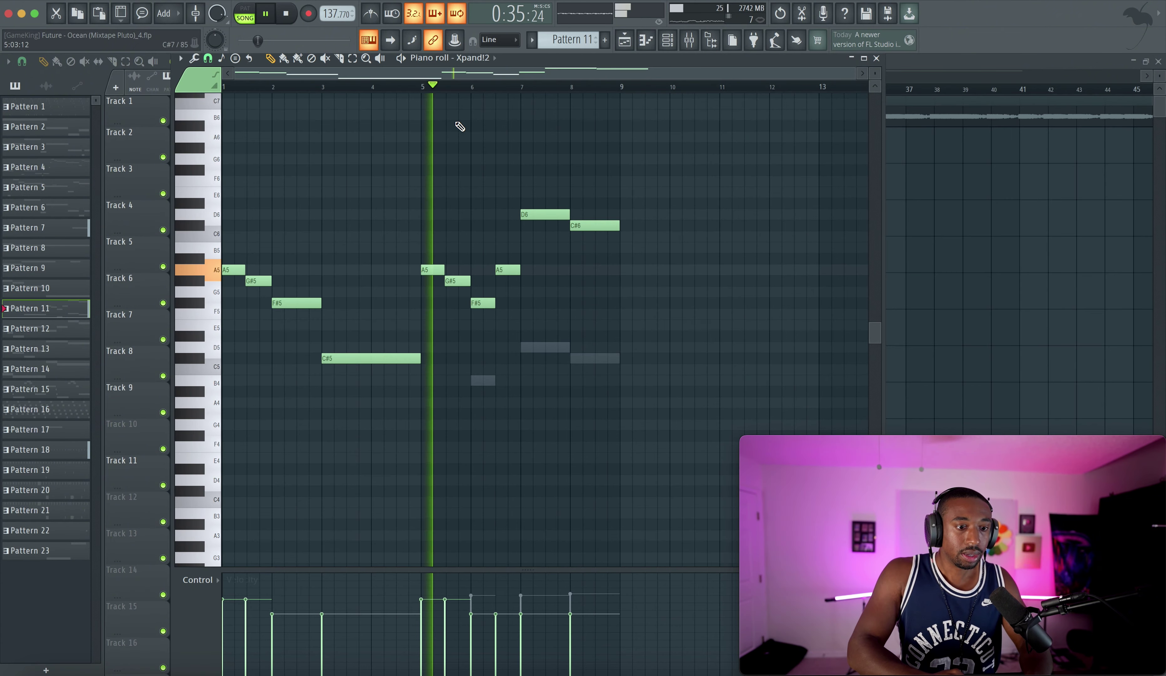
pyautogui.press('space')
# - Switch the piano roll to Xpand!2 #3 and highlight the octave pair D6 and D5 at bar 7
pyautogui.click(471, 59)
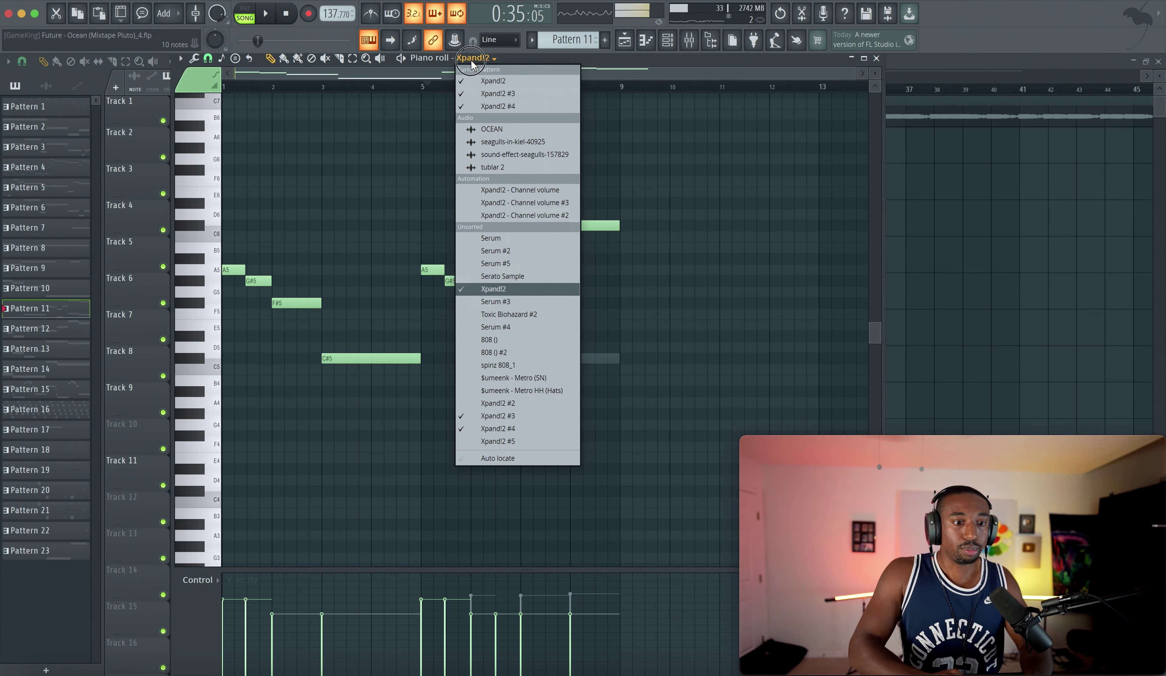
pyautogui.click(699, 247)
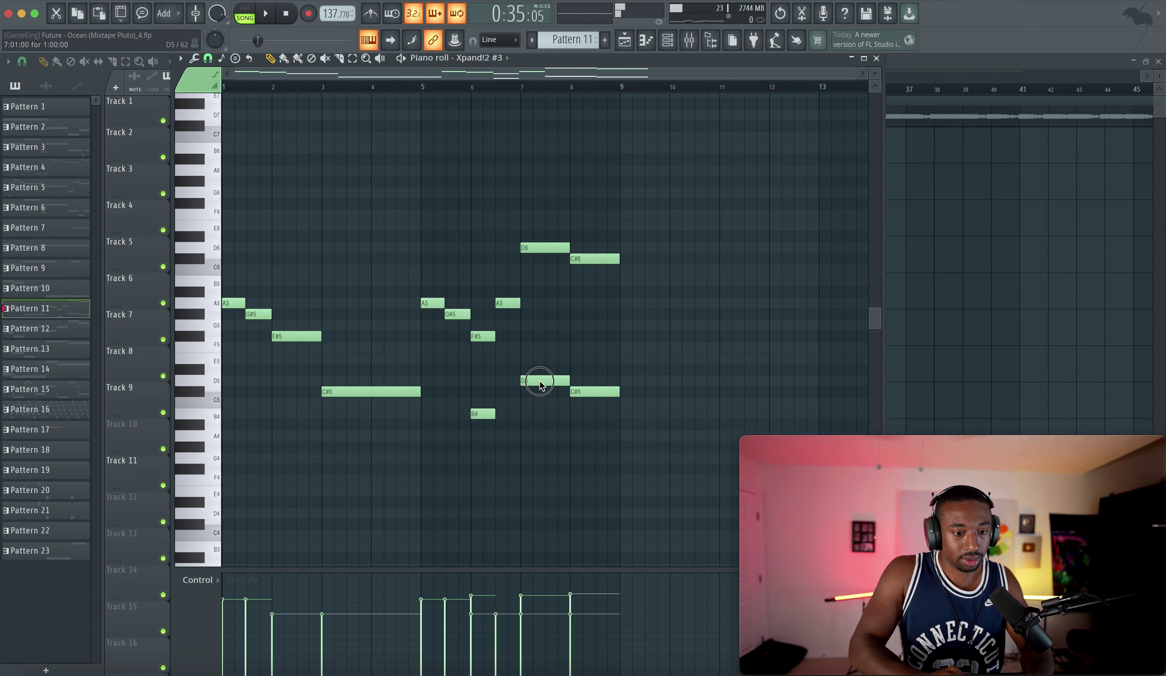
pyautogui.doubleClick(540, 381)
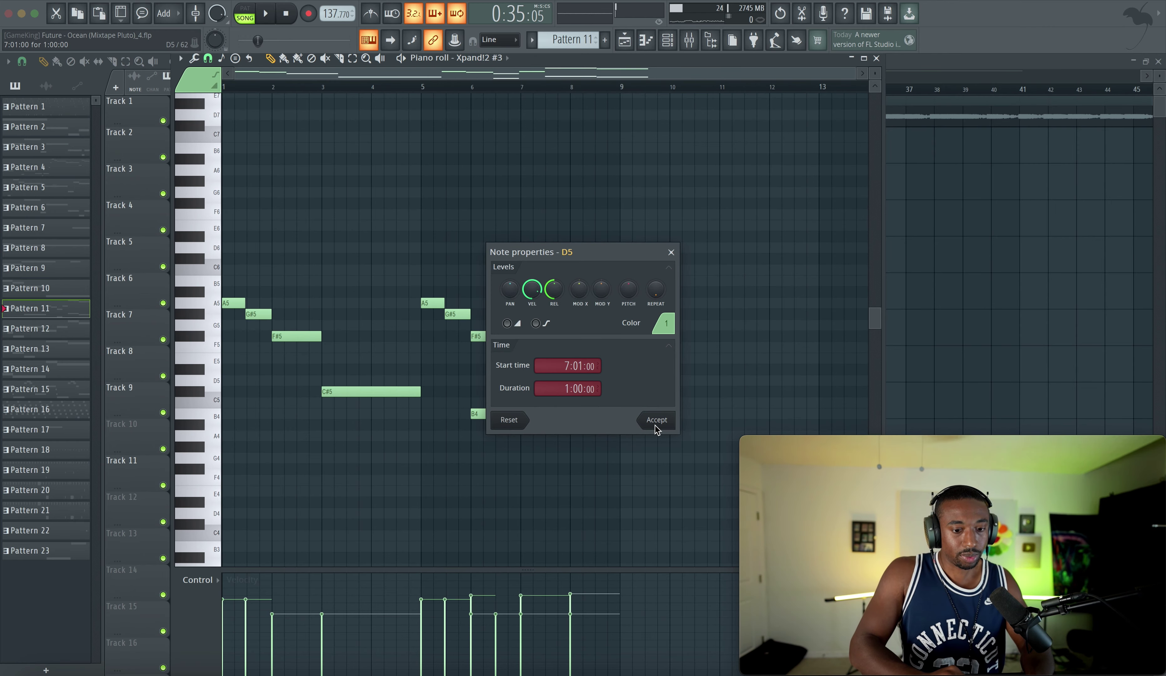
pyautogui.click(655, 425)
pyautogui.moveTo(569, 223); pyautogui.dragTo(566, 363)
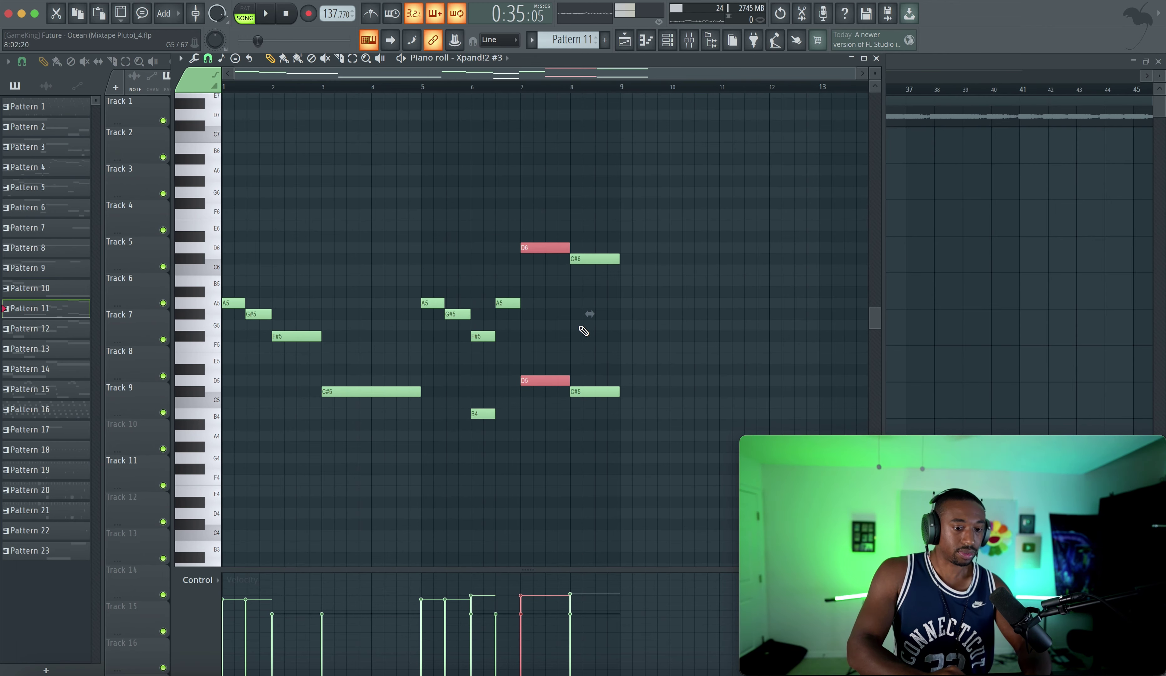
# - Play Xpand!2 #3 from bar 5 into the doubled octave notes at bar 7 and close the piano roll
pyautogui.press('space')
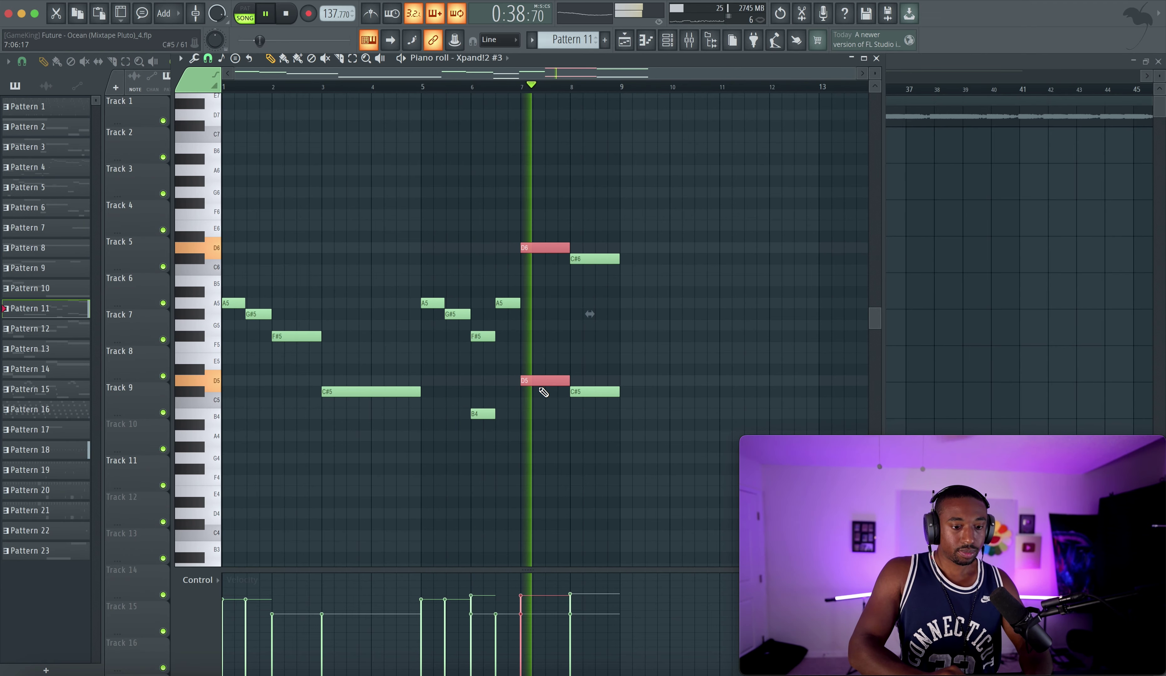
pyautogui.press('space')
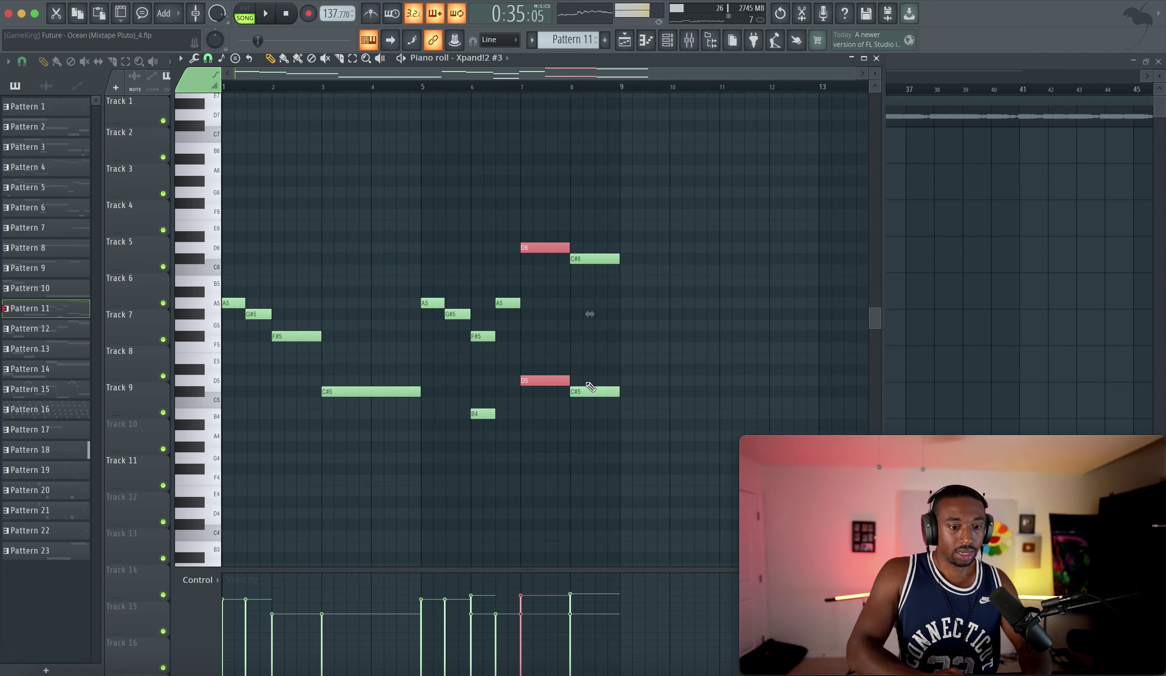
pyautogui.click(878, 59)
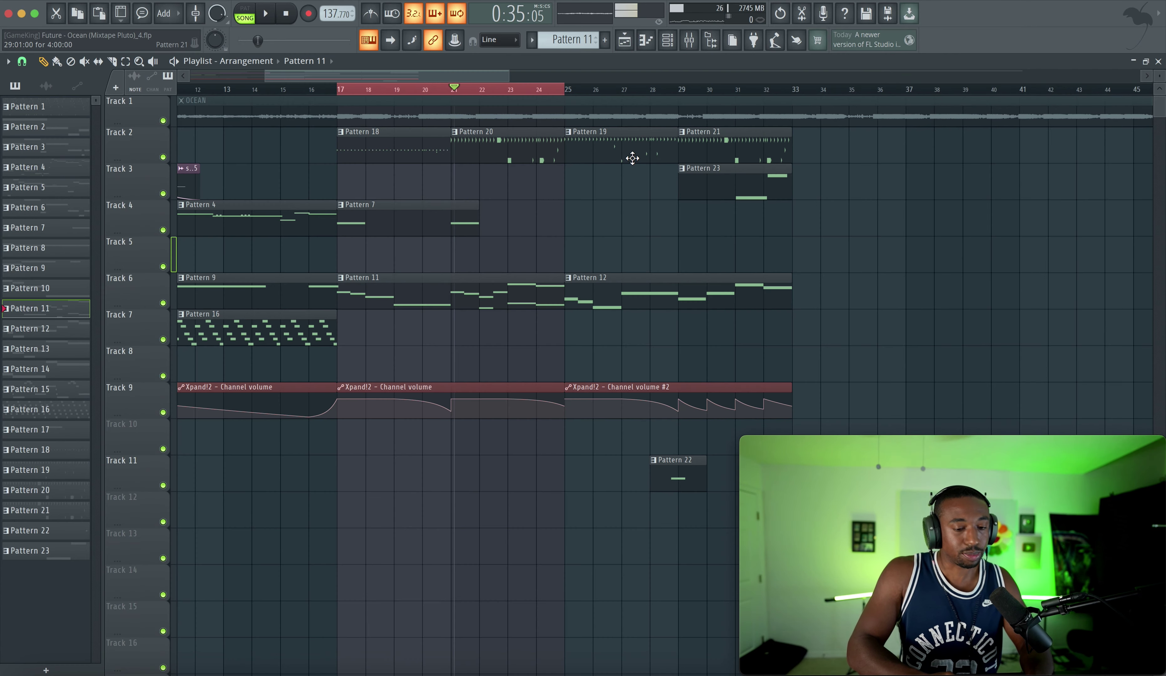
# - Open Pattern 18's spinz 808_1 notes in the piano roll and play the opening hits through bar 1
pyautogui.click(349, 131)
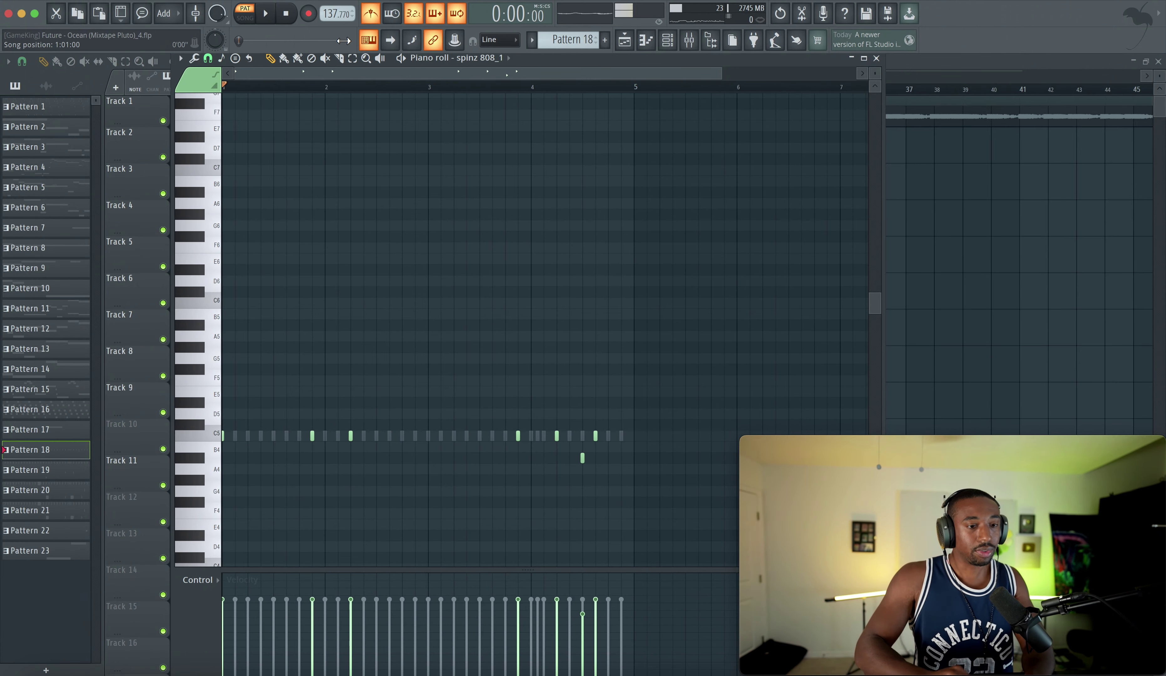
pyautogui.scroll(-5, 348, 259)
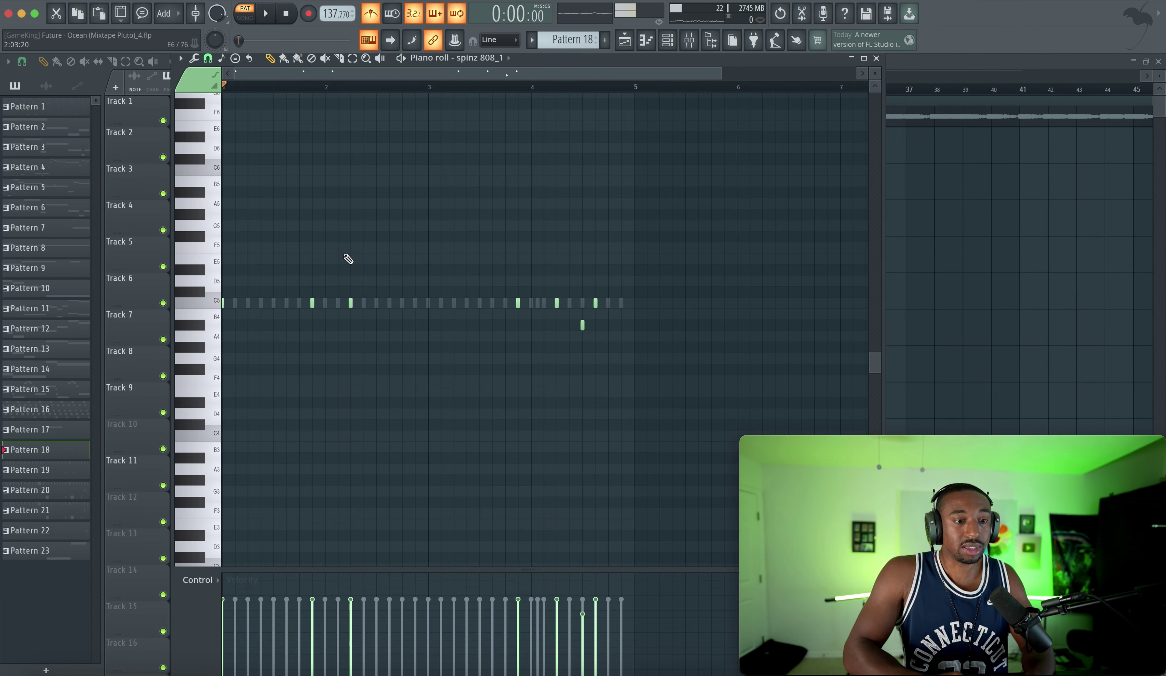
pyautogui.press('space')
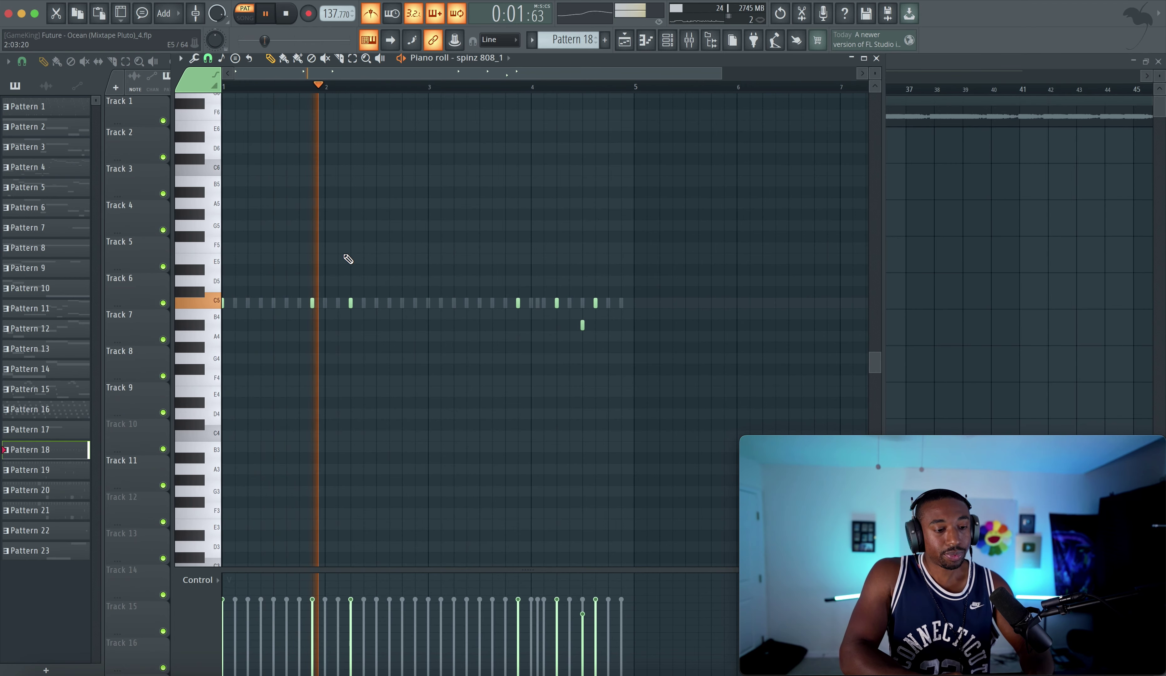
pyautogui.press('space')
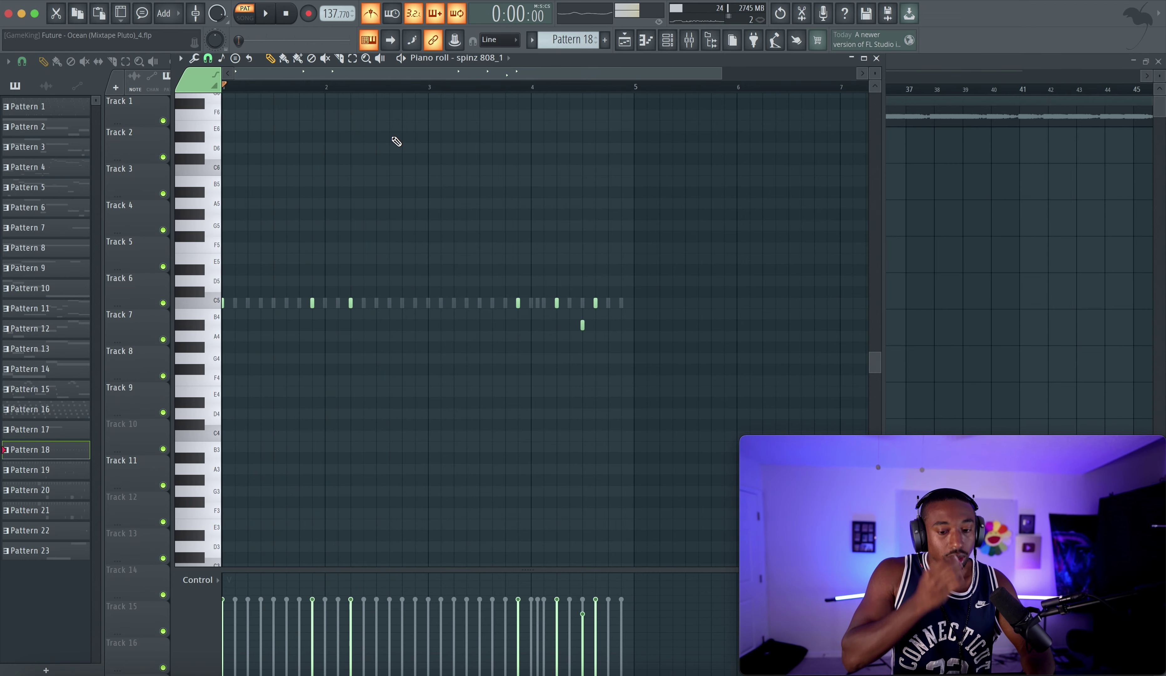
# - Replay the spinz 808_1 pattern from the start twice, following the hits into bar 2
pyautogui.press('space')
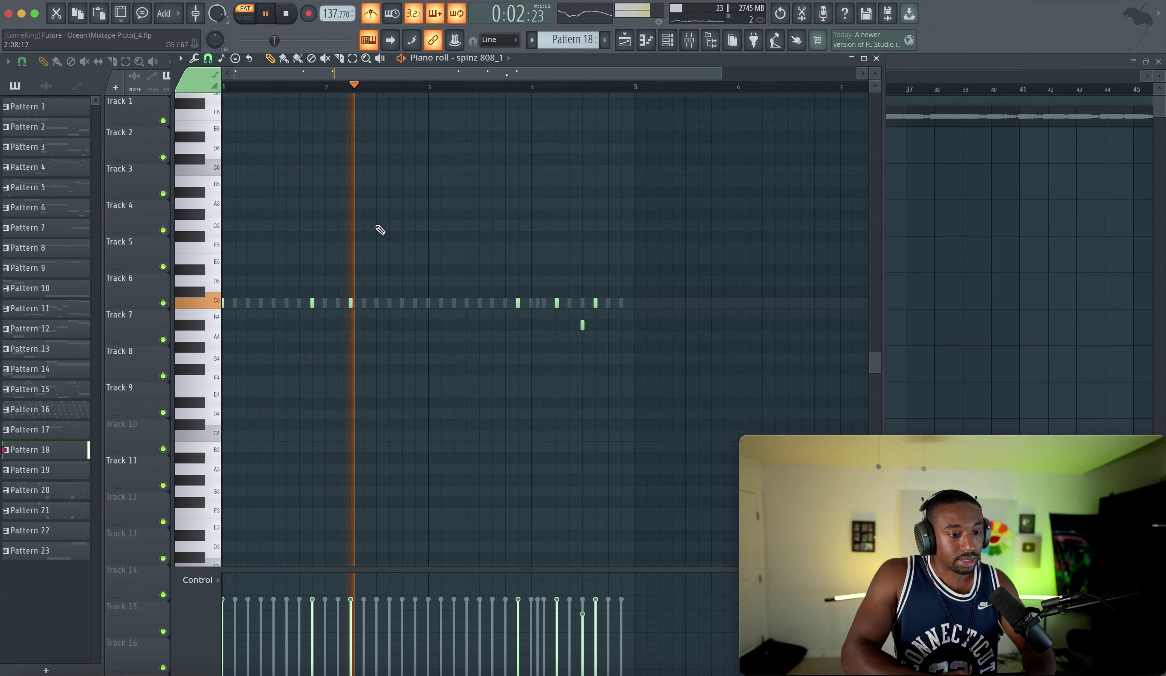
pyautogui.press('space')
pyautogui.press('space')
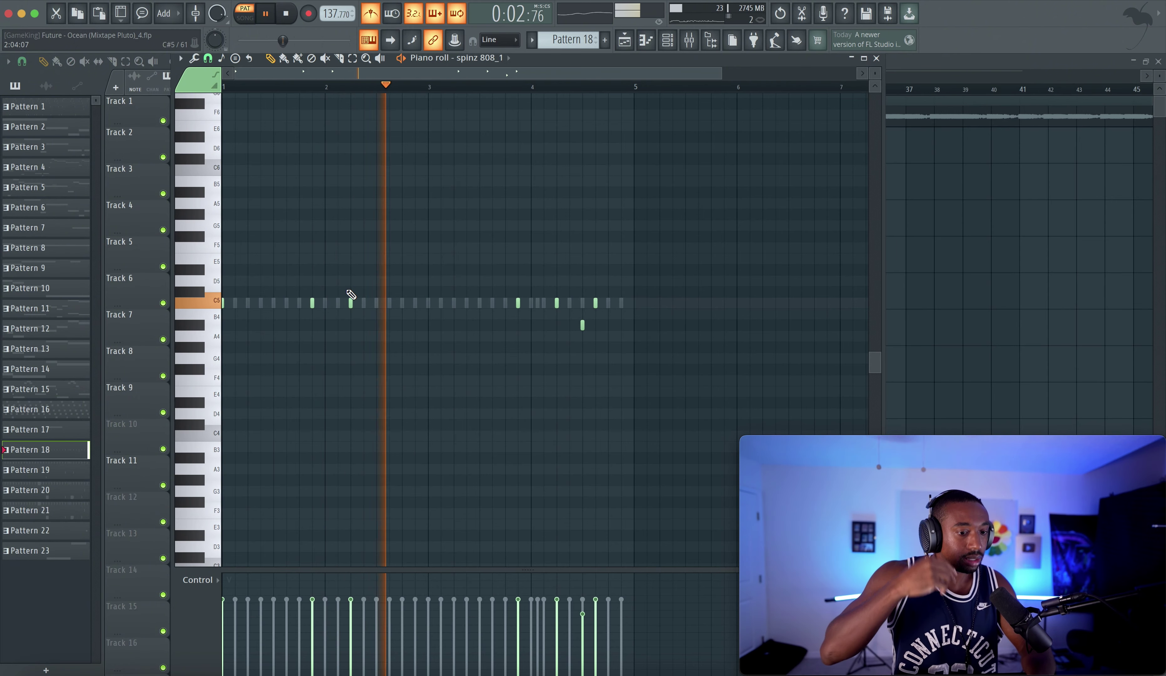
pyautogui.press('space')
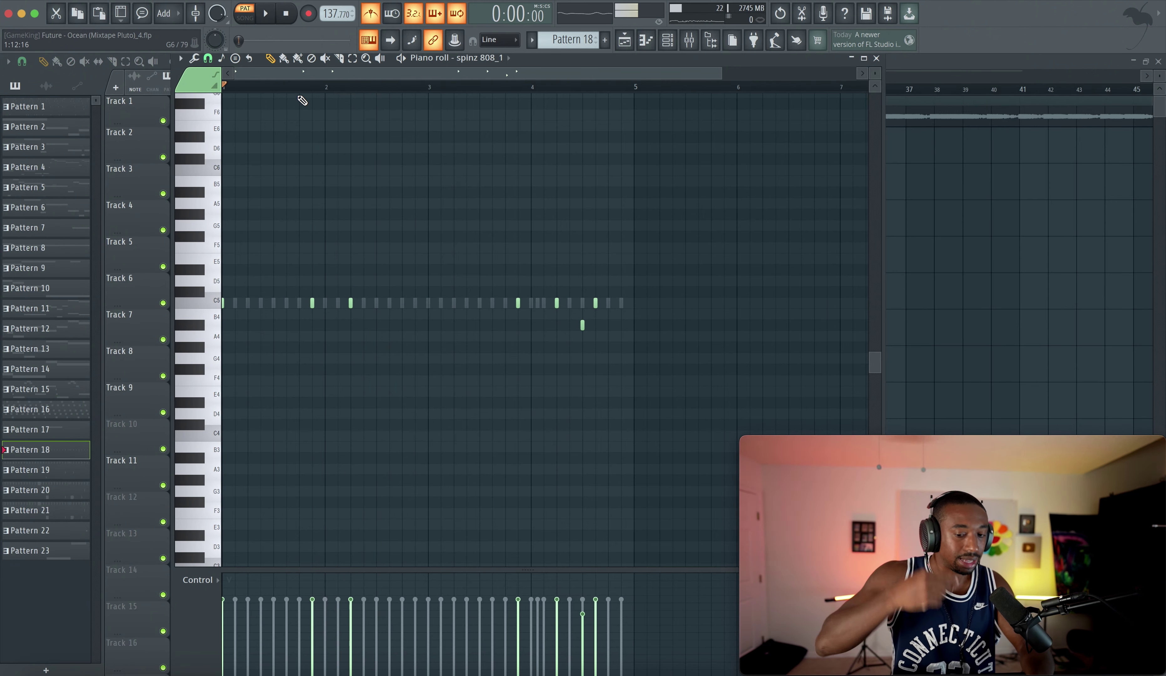
# - Play Pattern 18's spinz 808_1 from the start again, following the hits through bar 4, and stop
pyautogui.press('space')
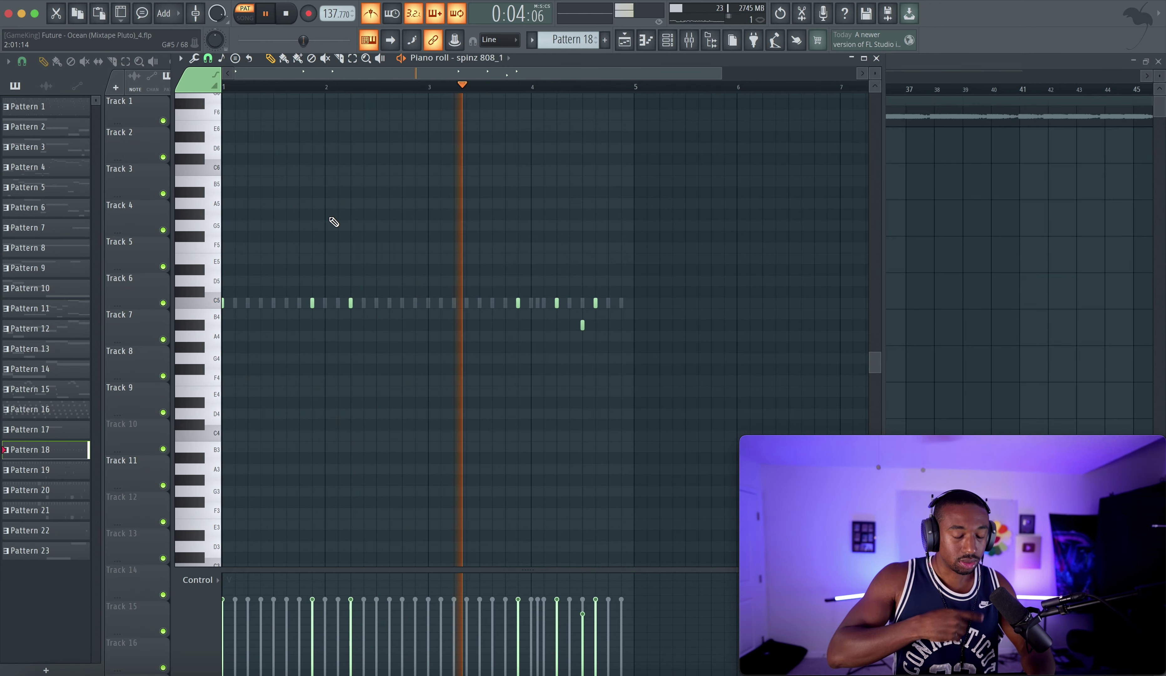
pyautogui.press('space')
pyautogui.press('space')
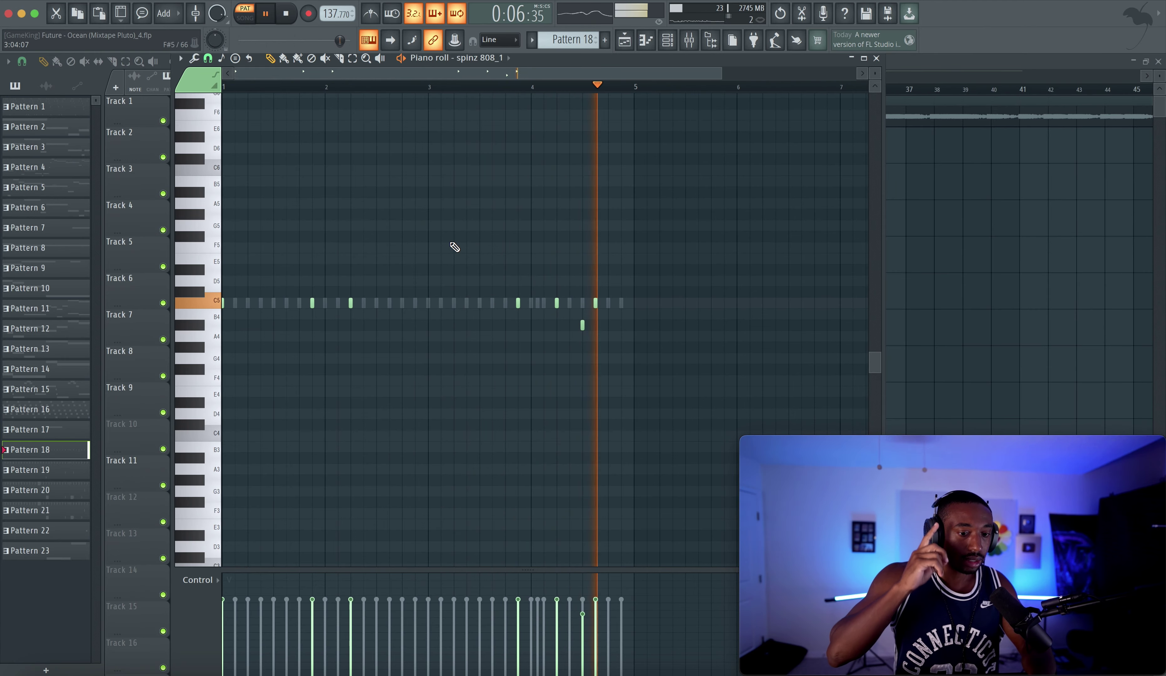
pyautogui.press('space')
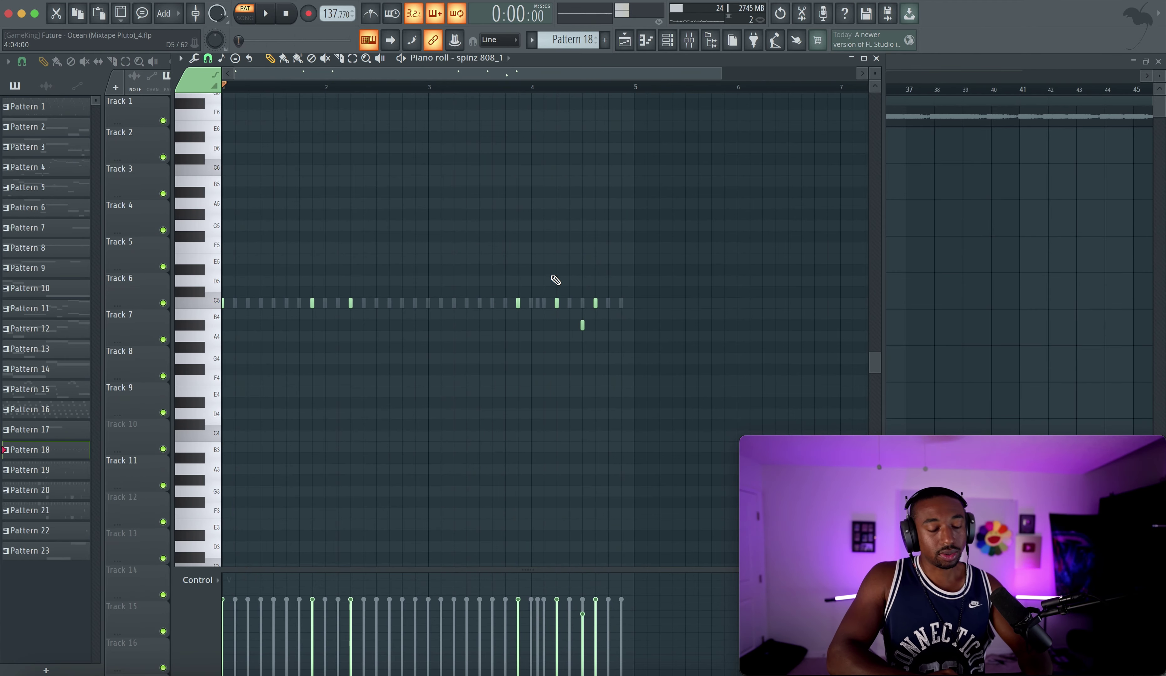
# - Highlight the lower-pitched 808 note in bar 4, play from the hit near the end of bar 3, and close the piano roll
pyautogui.scroll(2, 581, 304)
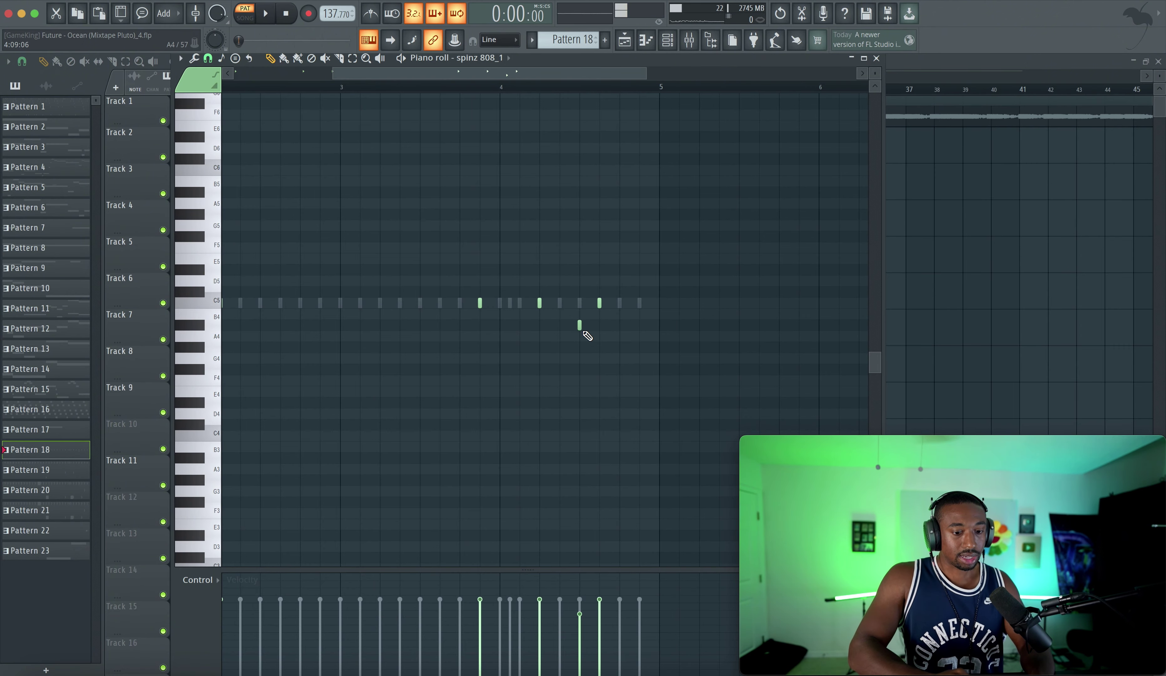
pyautogui.click(580, 327)
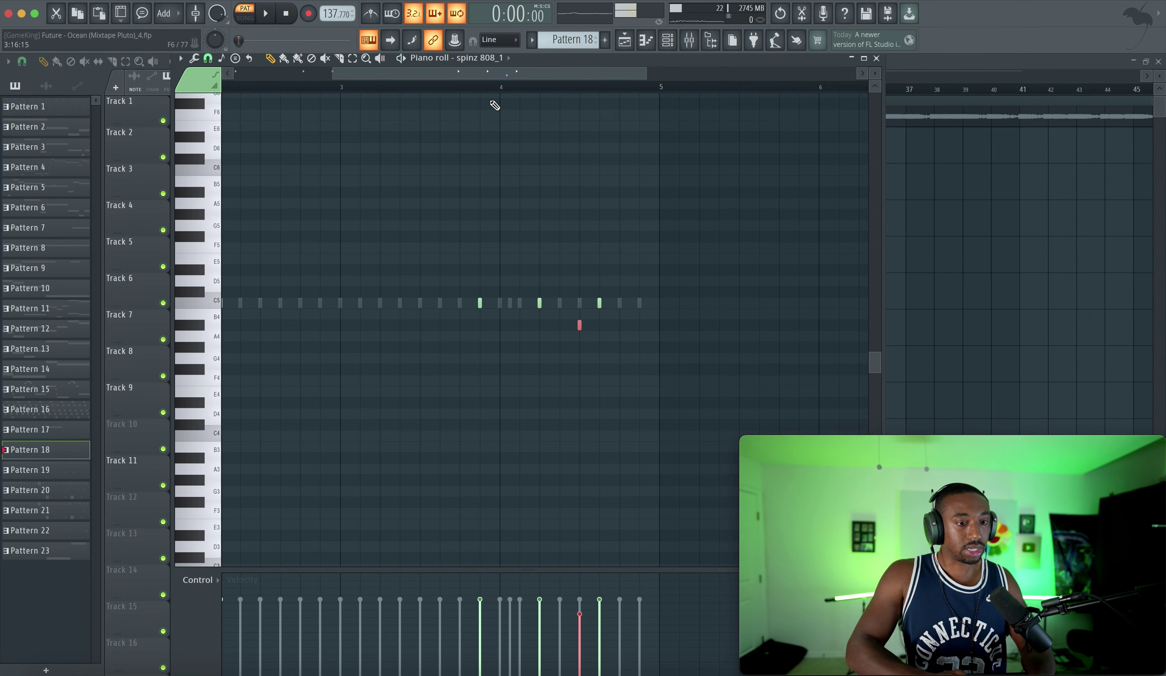
pyautogui.click(480, 86)
pyautogui.press('space')
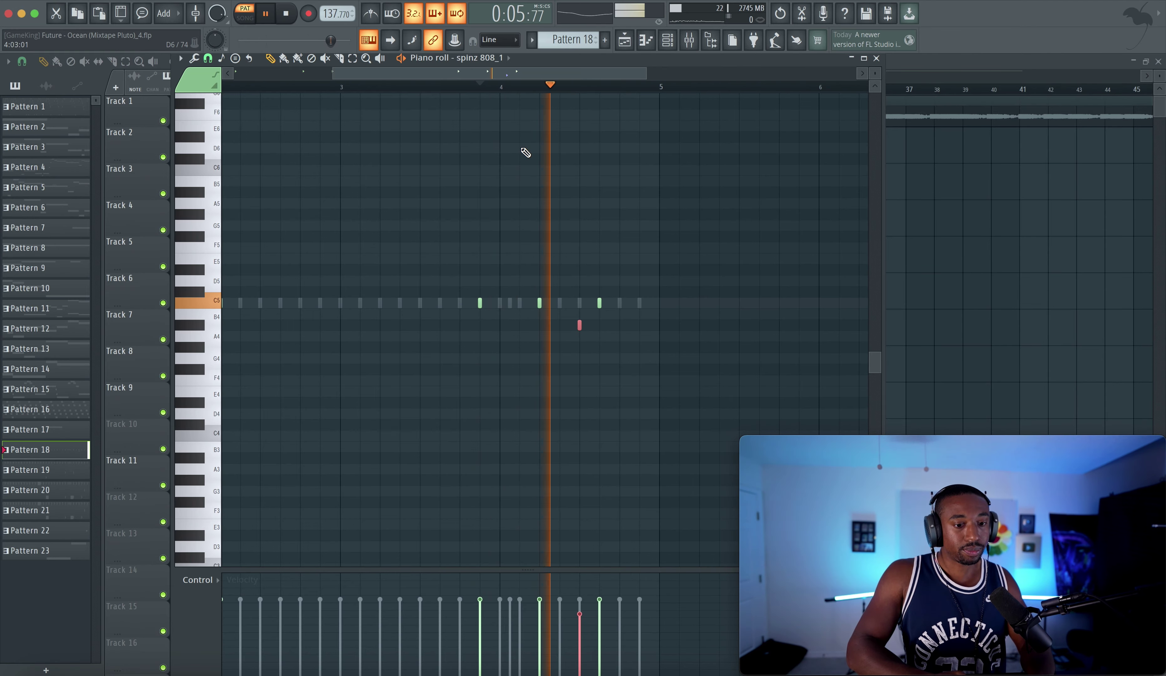
pyautogui.press('space')
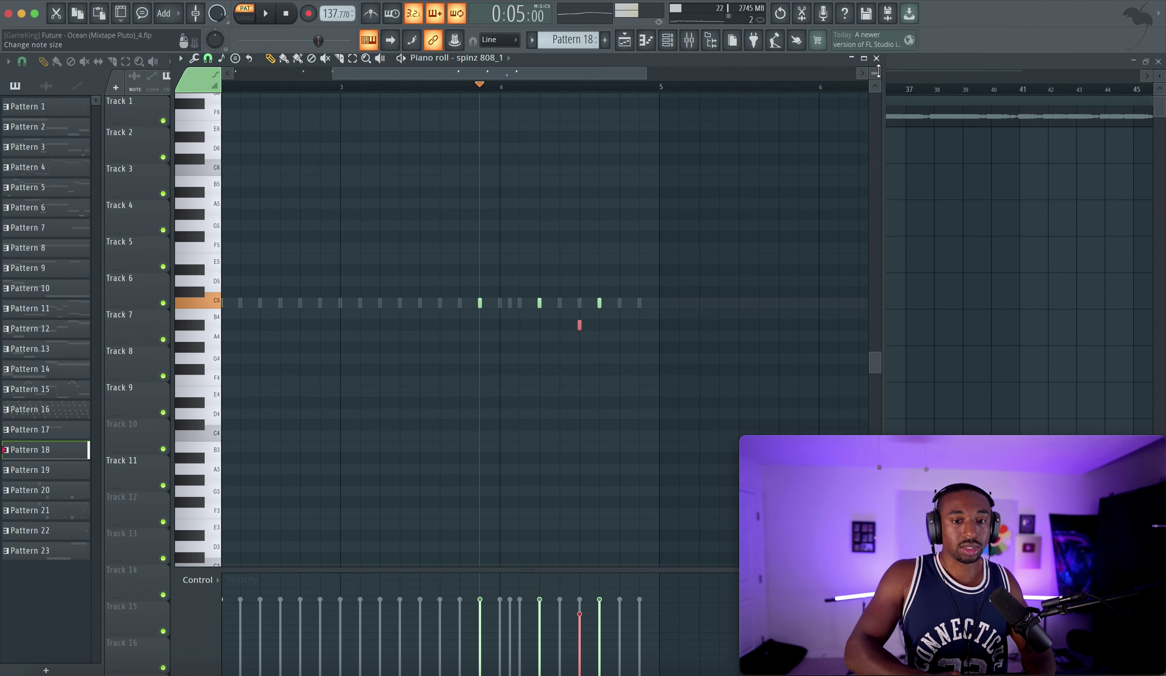
pyautogui.click(875, 58)
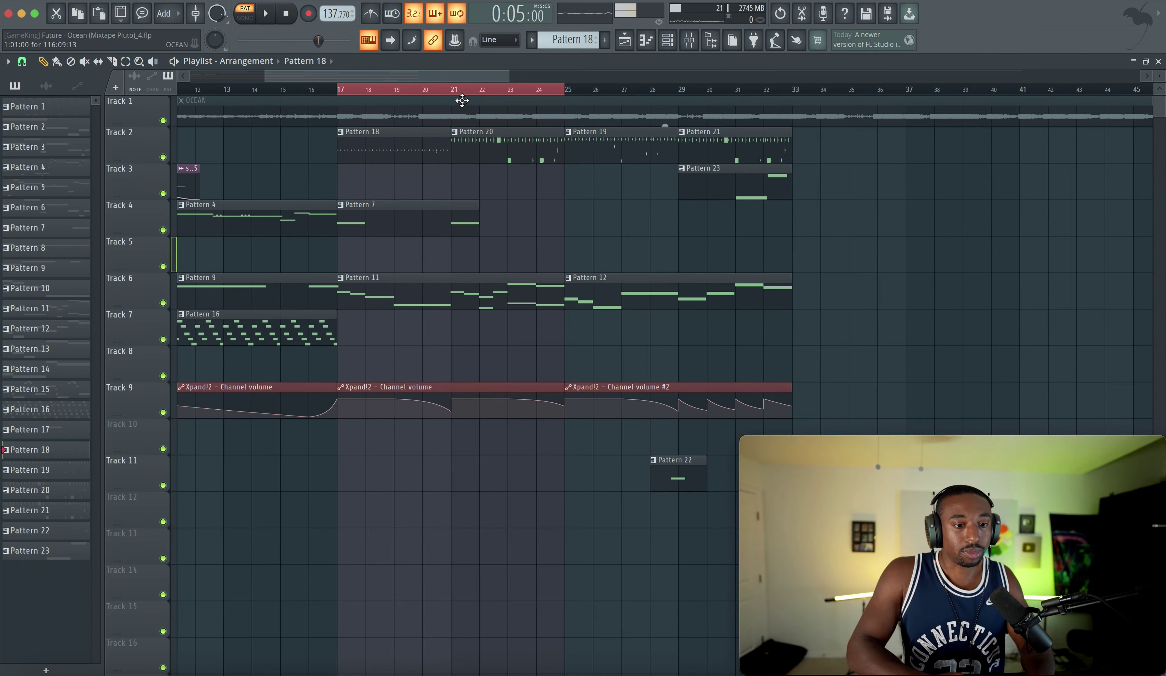
# - Play the arrangement from bar 21, follow Pattern 20's spinz 808_1 notes in the piano roll, and stop playback
pyautogui.click(452, 89)
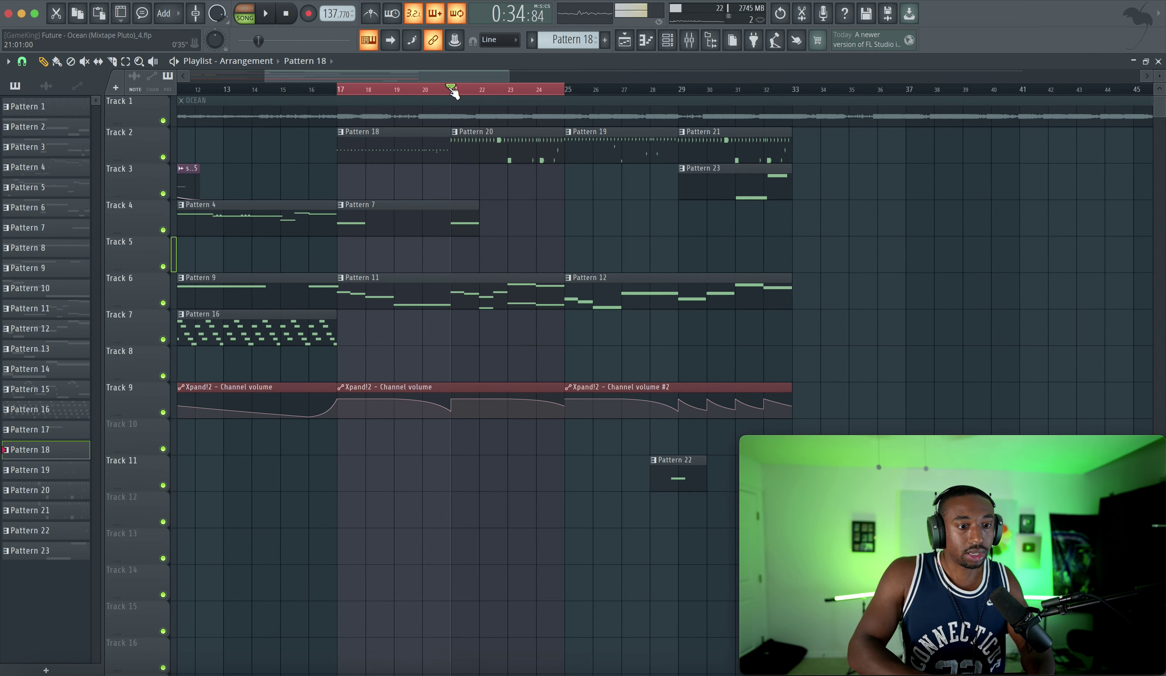
pyautogui.press('space')
pyautogui.doubleClick(475, 133)
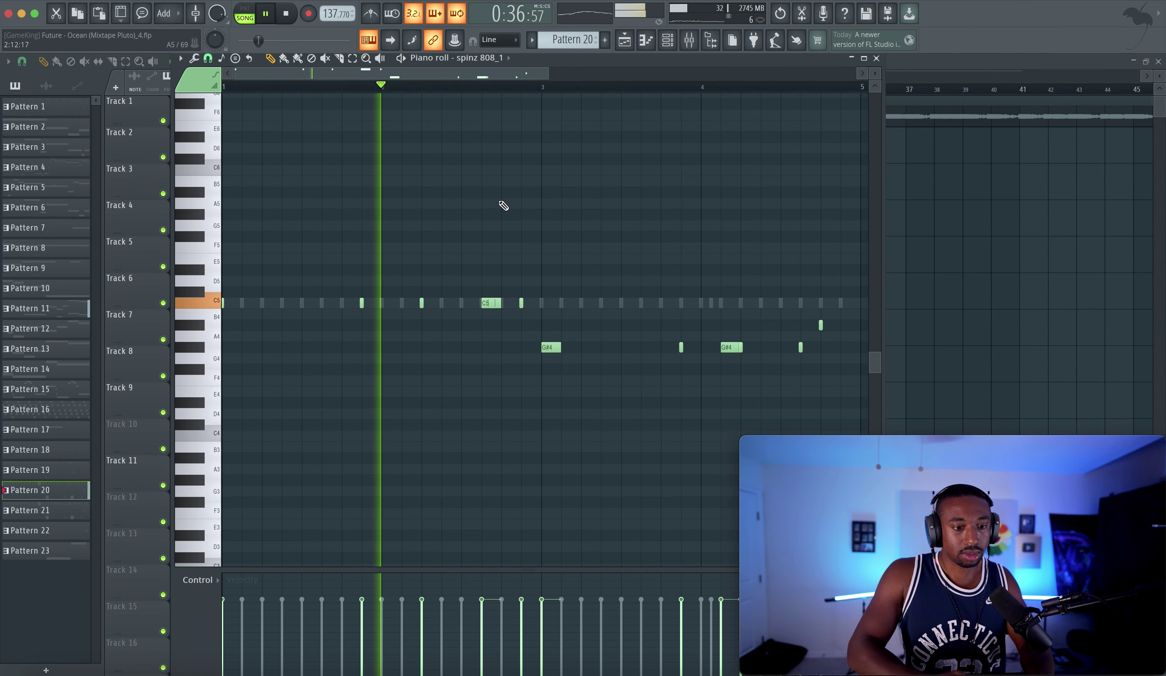
pyautogui.press('space')
# - Examine Pattern 20's 808 notes, enlarge the control lane beneath them and display its Note repeat values
pyautogui.scroll(-2, 477, 274)
pyautogui.scroll(3, 473, 236)
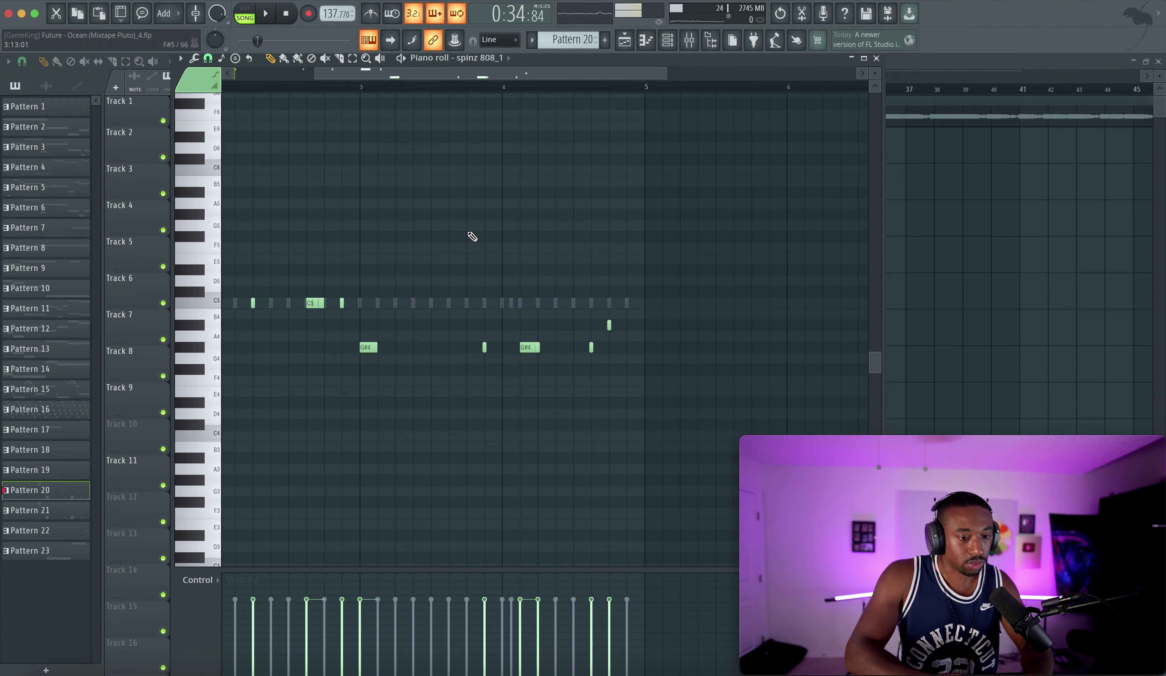
pyautogui.scroll(-2, 472, 237)
pyautogui.click(204, 576)
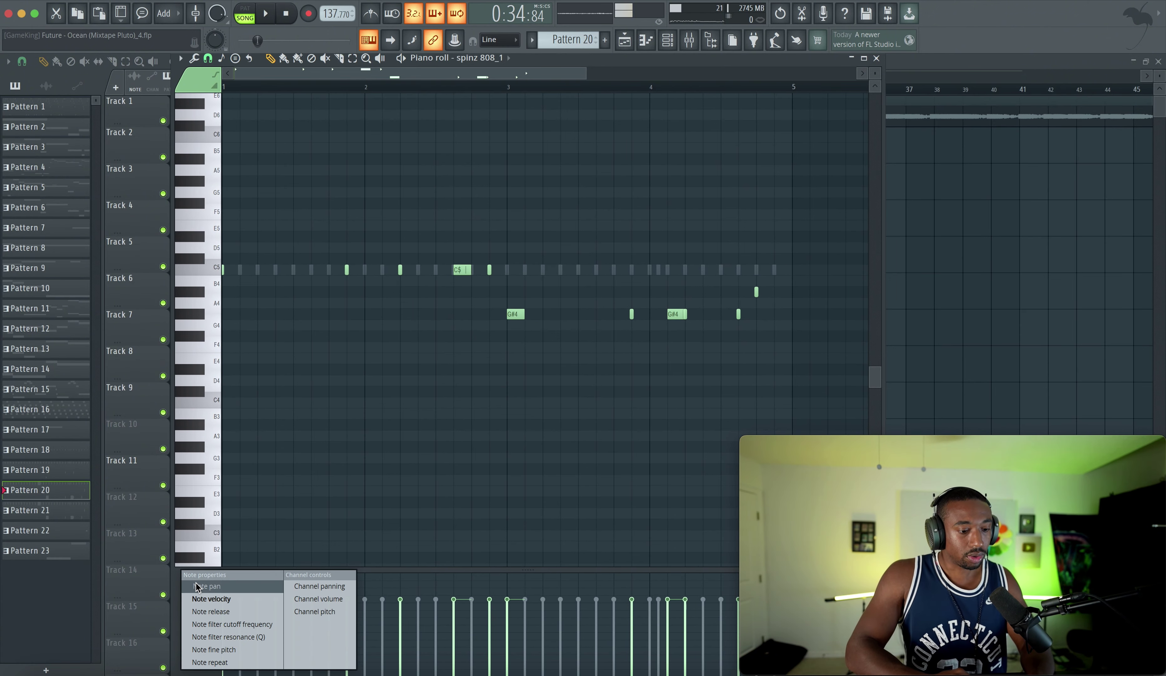
pyautogui.click(507, 570)
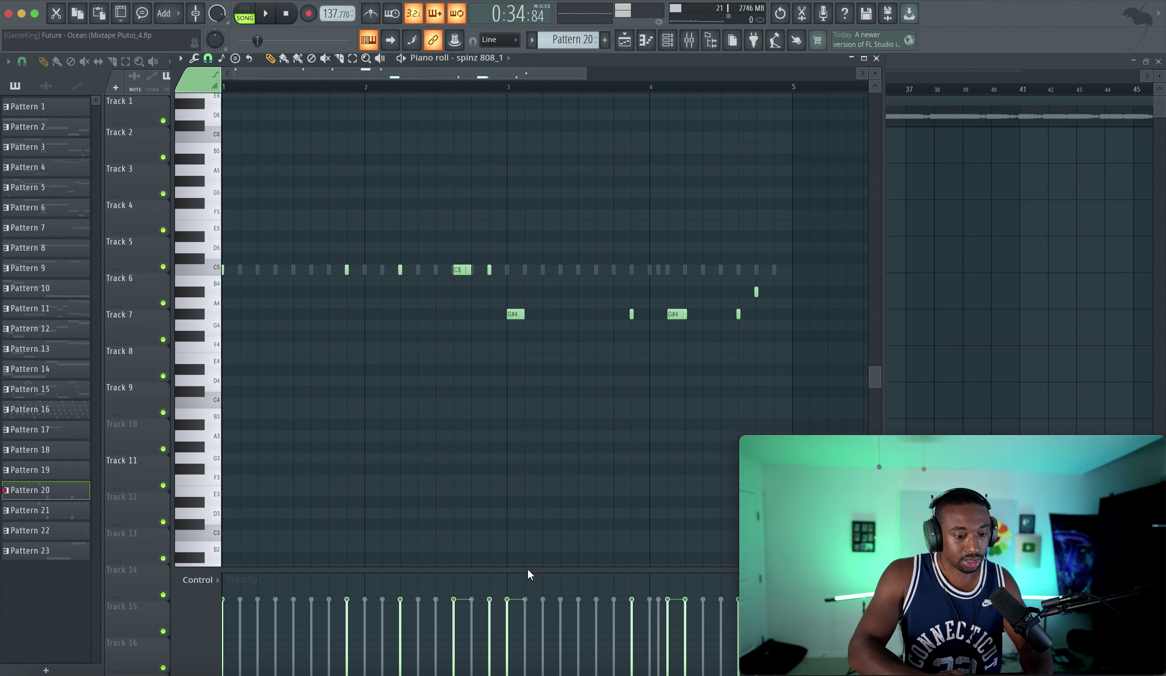
pyautogui.moveTo(527, 569); pyautogui.dragTo(526, 530)
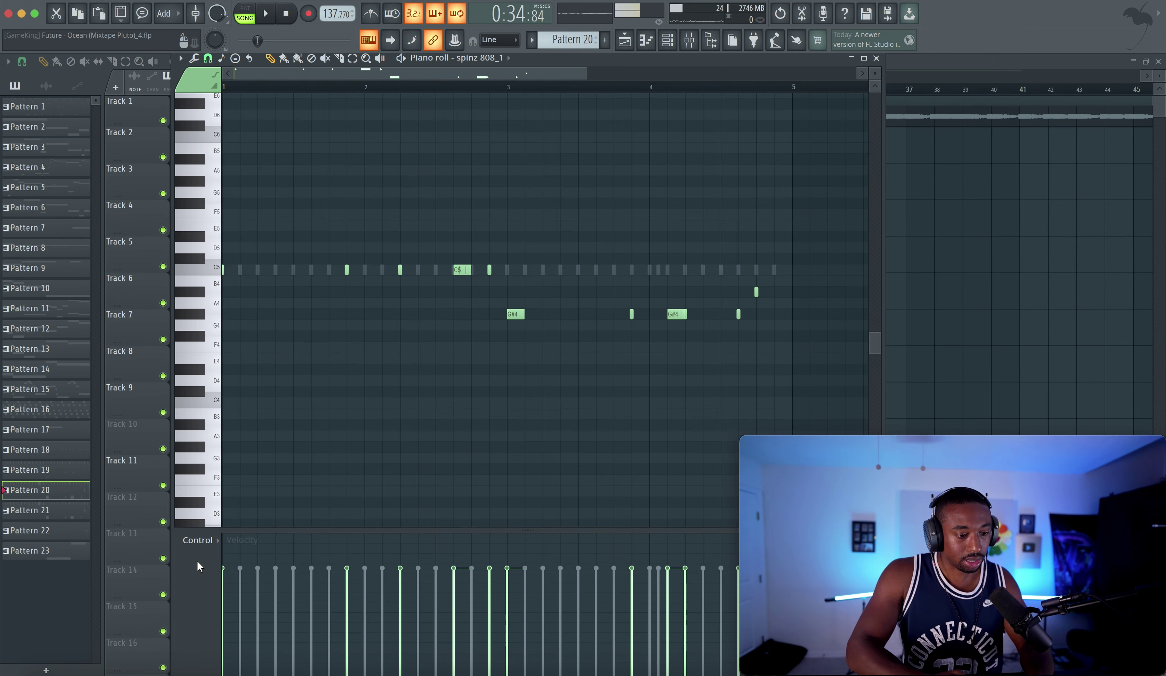
pyautogui.click(200, 540)
pyautogui.click(219, 640)
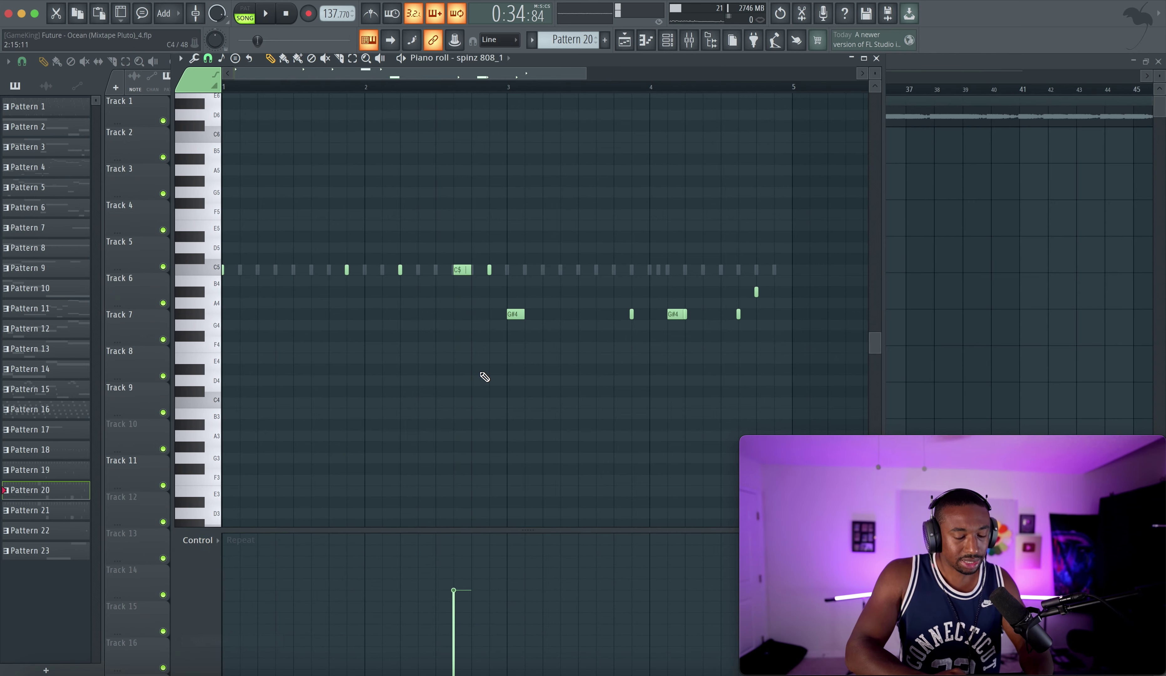
# - Highlight Pattern 20's longer C5 808 note in bar 2, play through the notes to bar 4, and close the piano roll
pyautogui.click(463, 270)
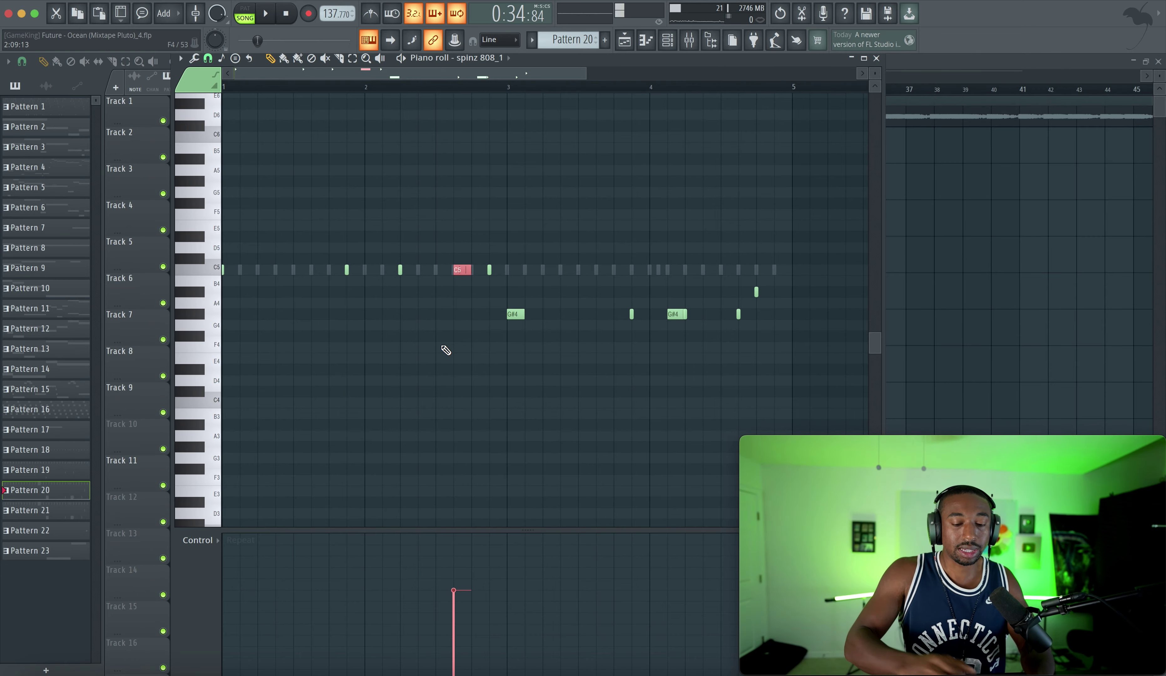
pyautogui.press('space')
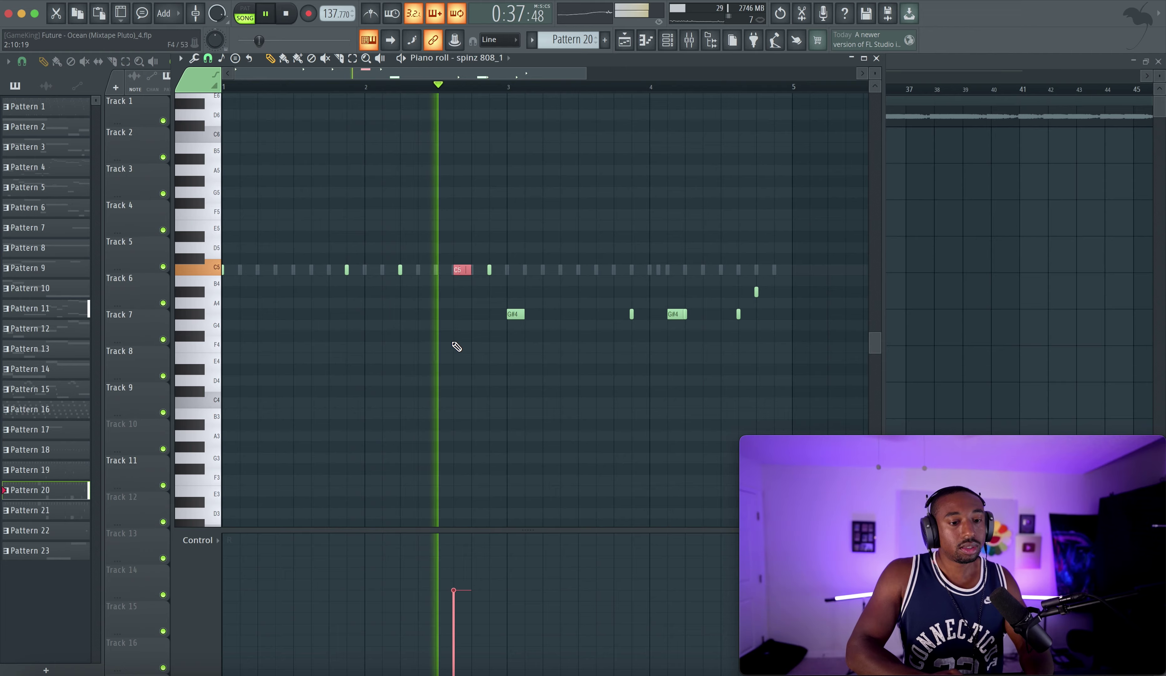
pyautogui.scroll(1, 519, 356)
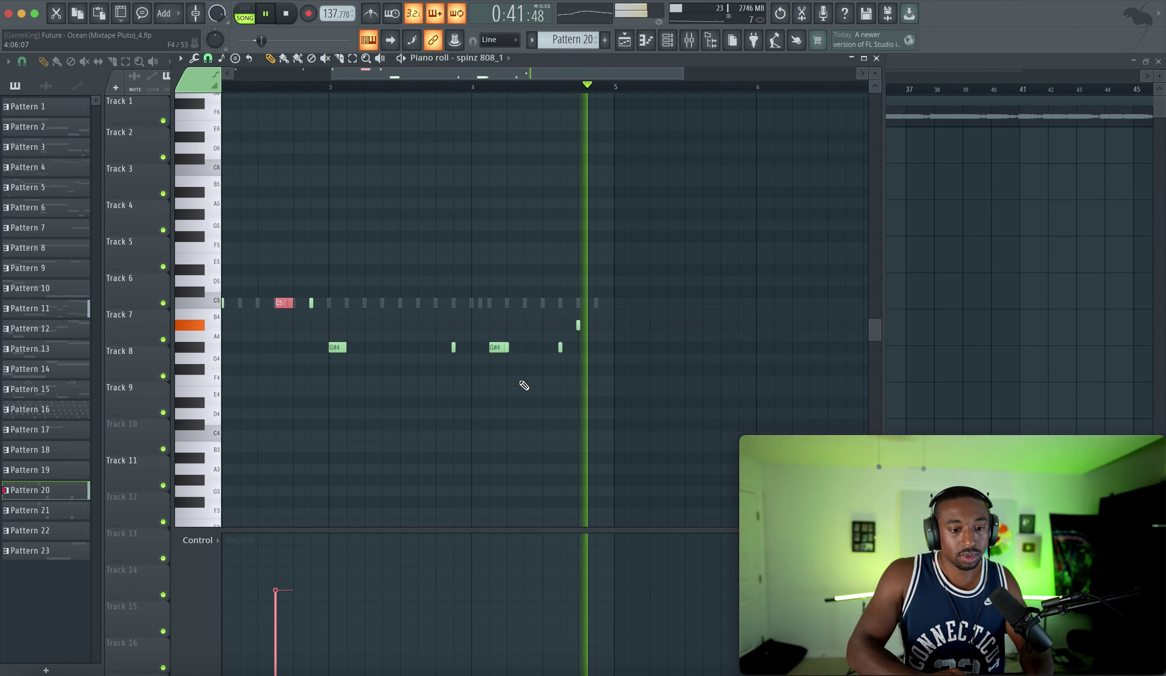
pyautogui.hscroll(-3, 519, 381)
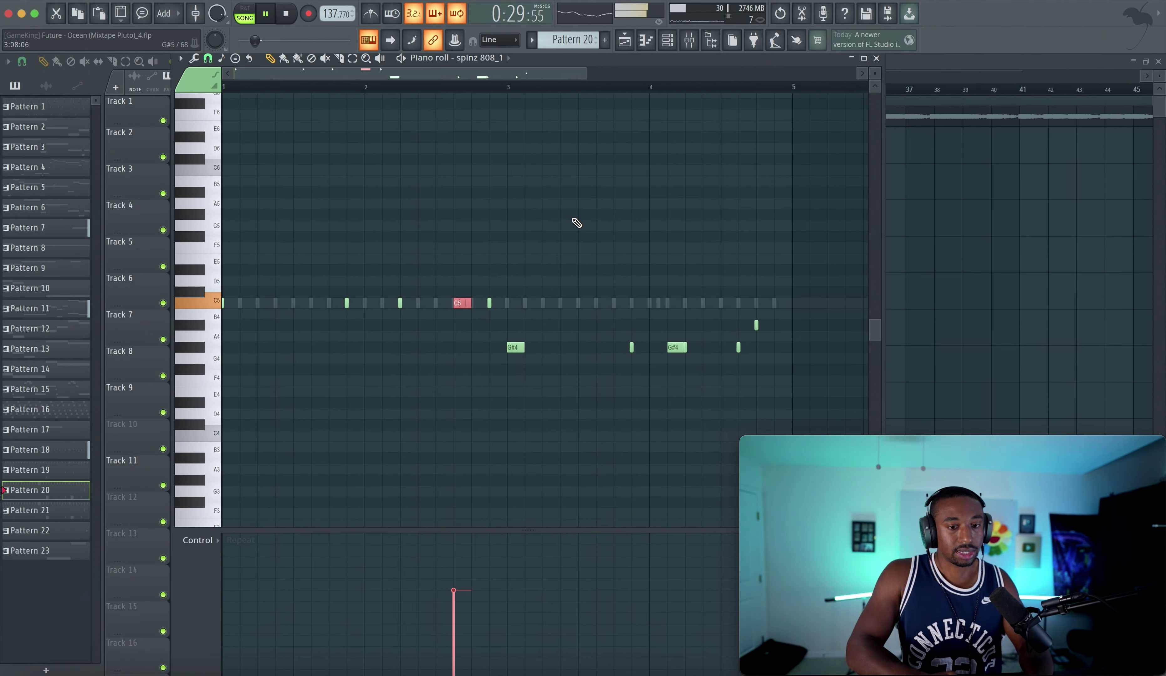
pyautogui.click(876, 58)
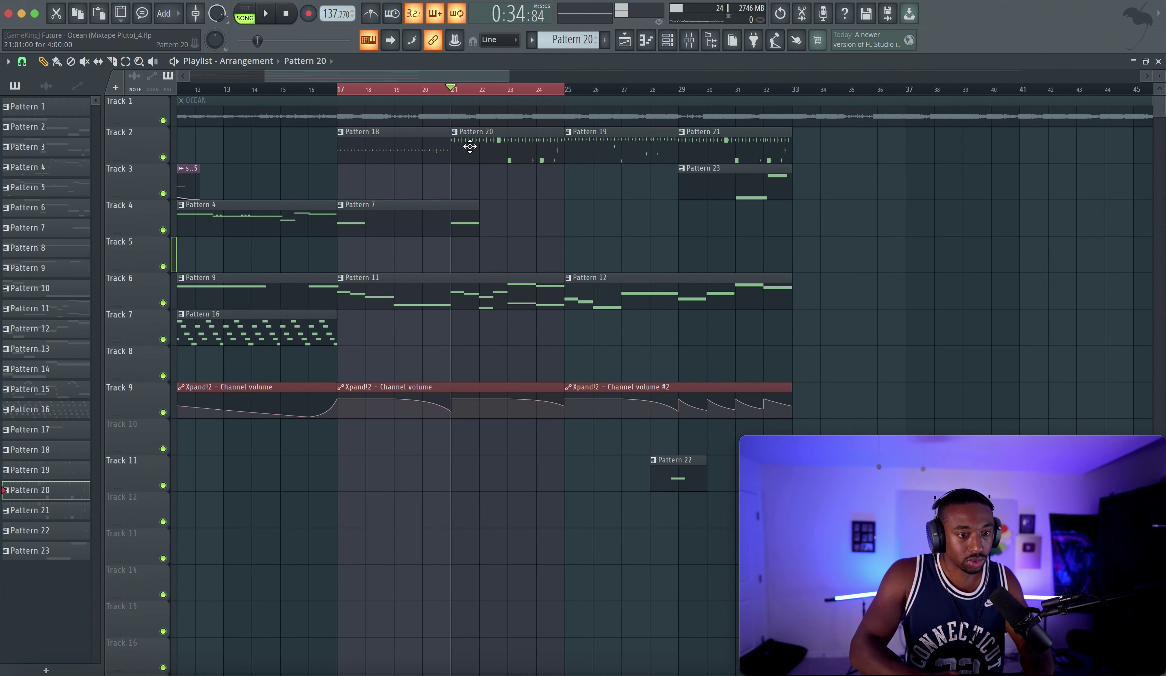
# - Play the arrangement from bar 21, bring up Pattern 20's channel rack, and stop playback
pyautogui.press('space')
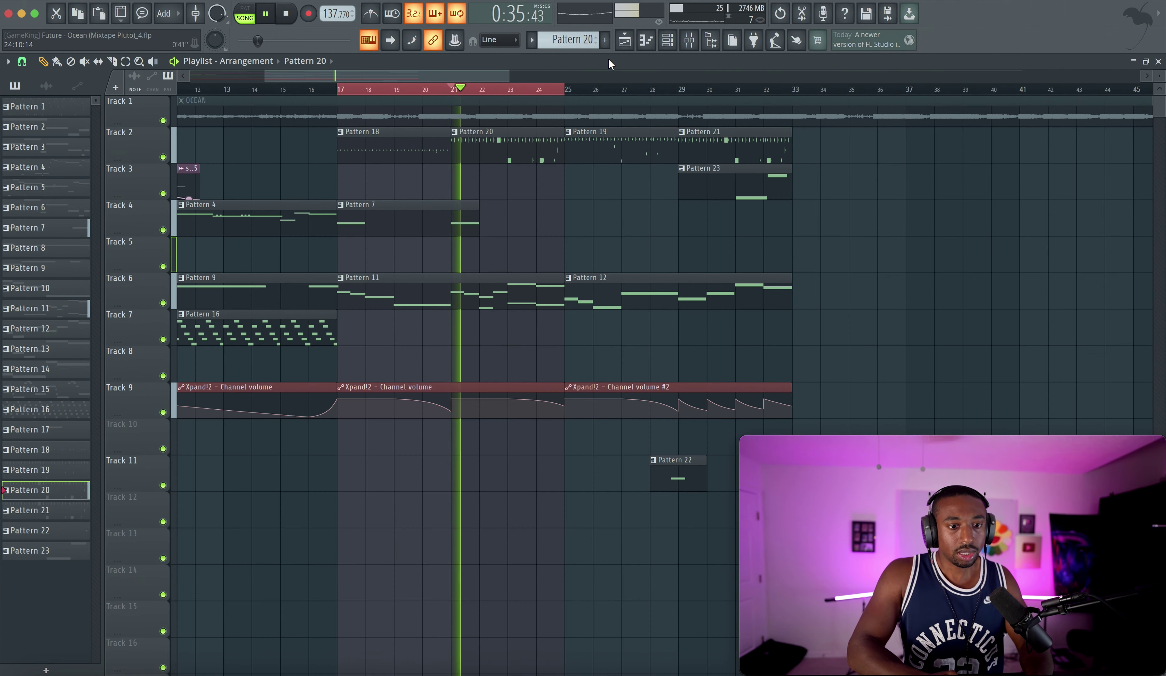
pyautogui.click(667, 40)
pyautogui.press('space')
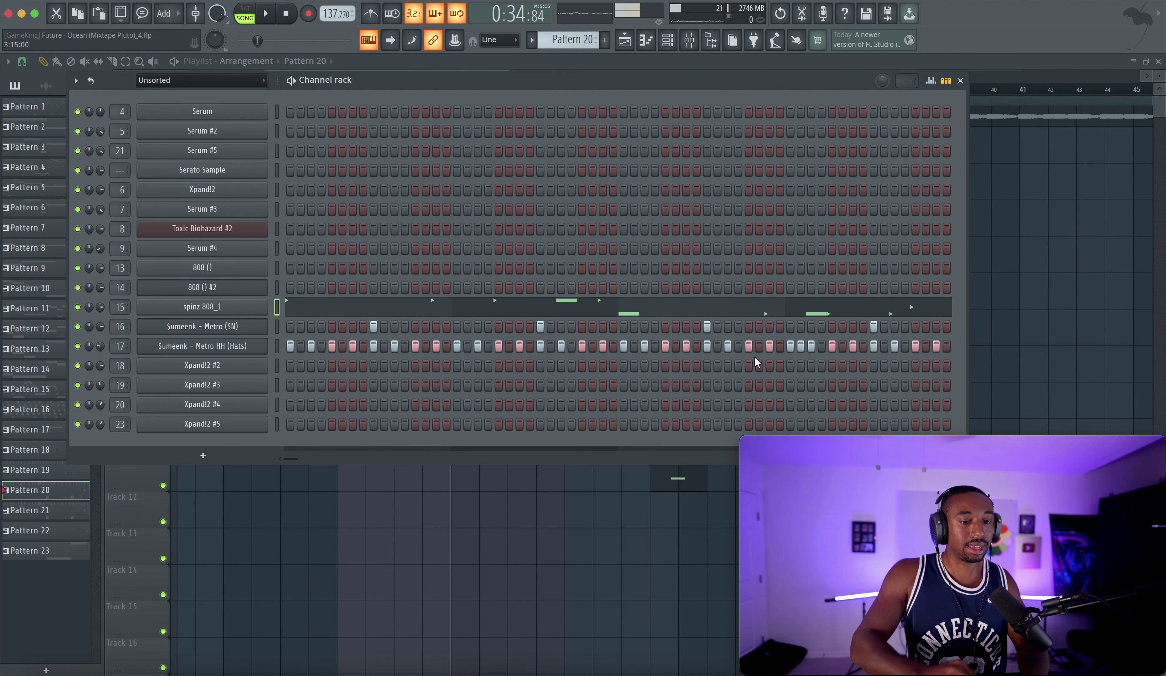
# - Audition Pattern 20 on its own in pattern mode, switch to Pattern 21 while it plays, and stop
pyautogui.click(287, 14)
pyautogui.click(245, 8)
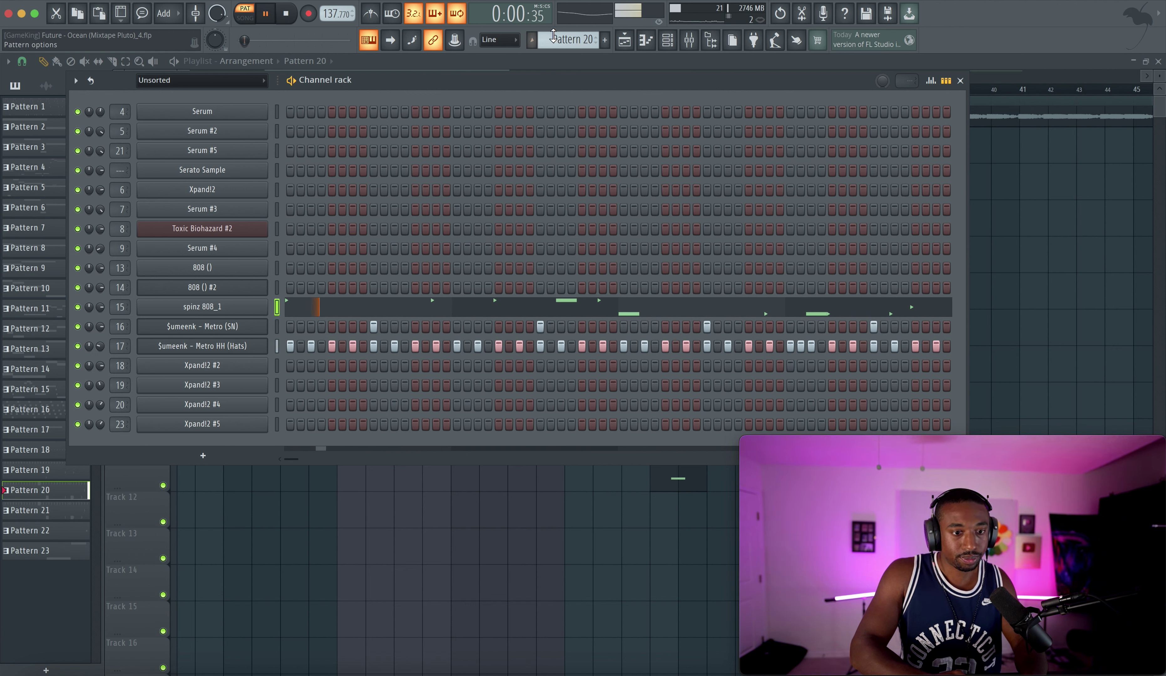
pyautogui.scroll(-1, 553, 35)
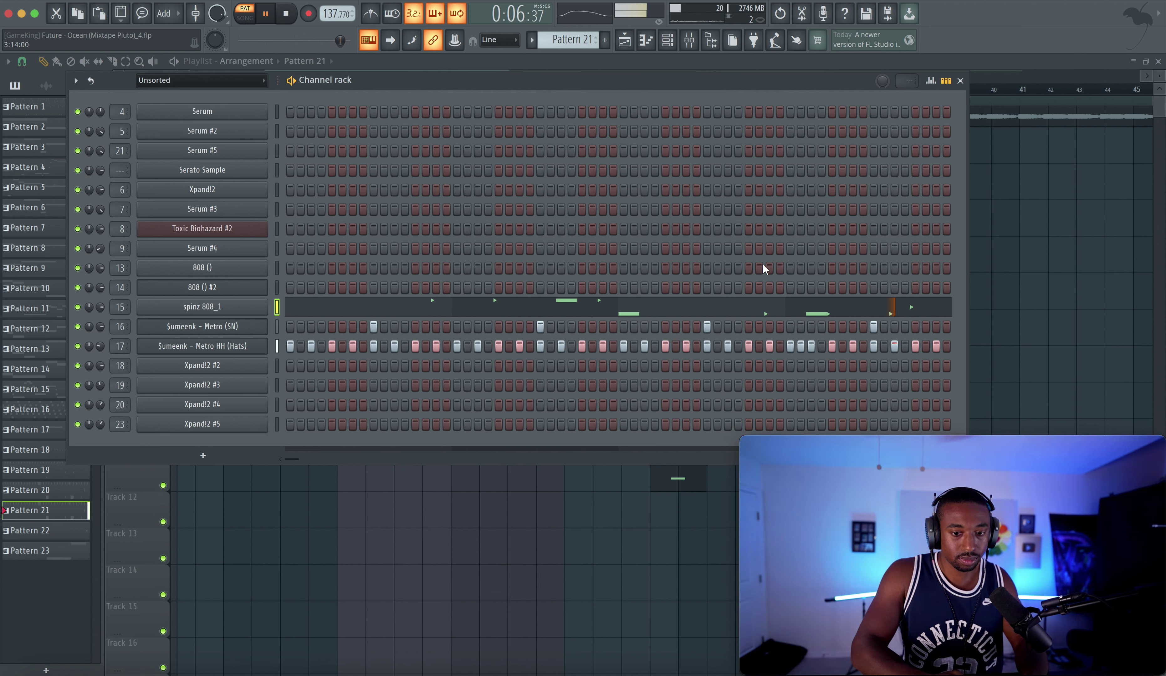
pyautogui.press('space')
# - Switch to Pattern 19, audition its spinz 808_1 and drum steps, and close the channel rack
pyautogui.moveTo(570, 41); pyautogui.dragTo(570, 33)
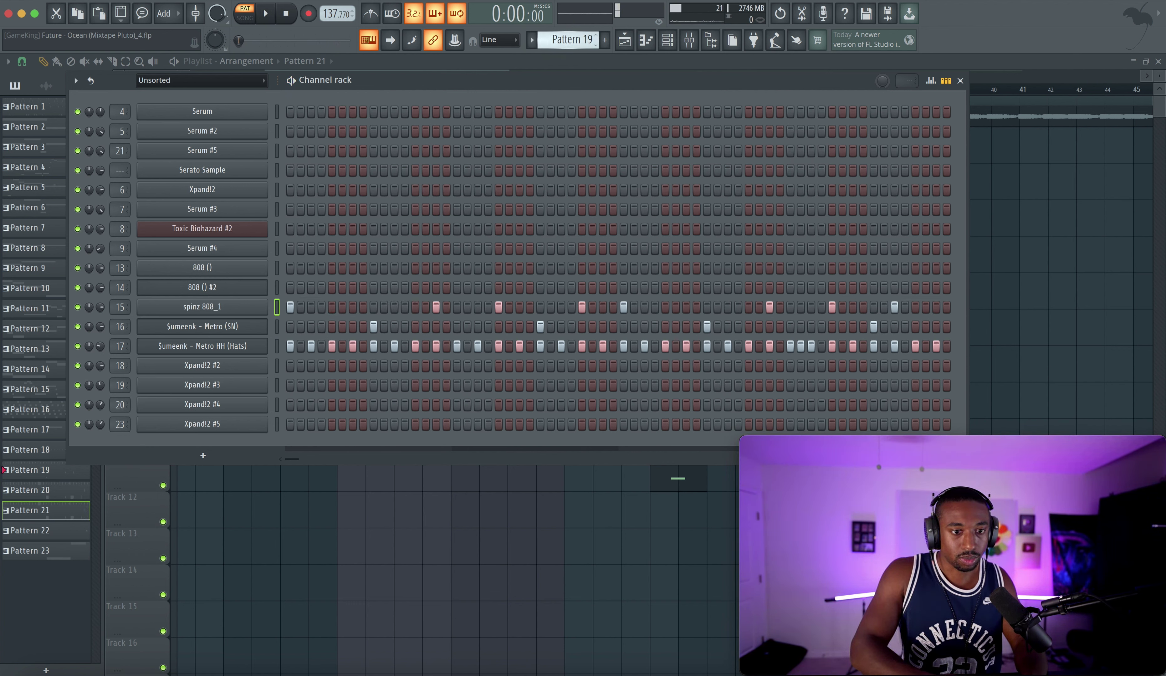
pyautogui.press('space')
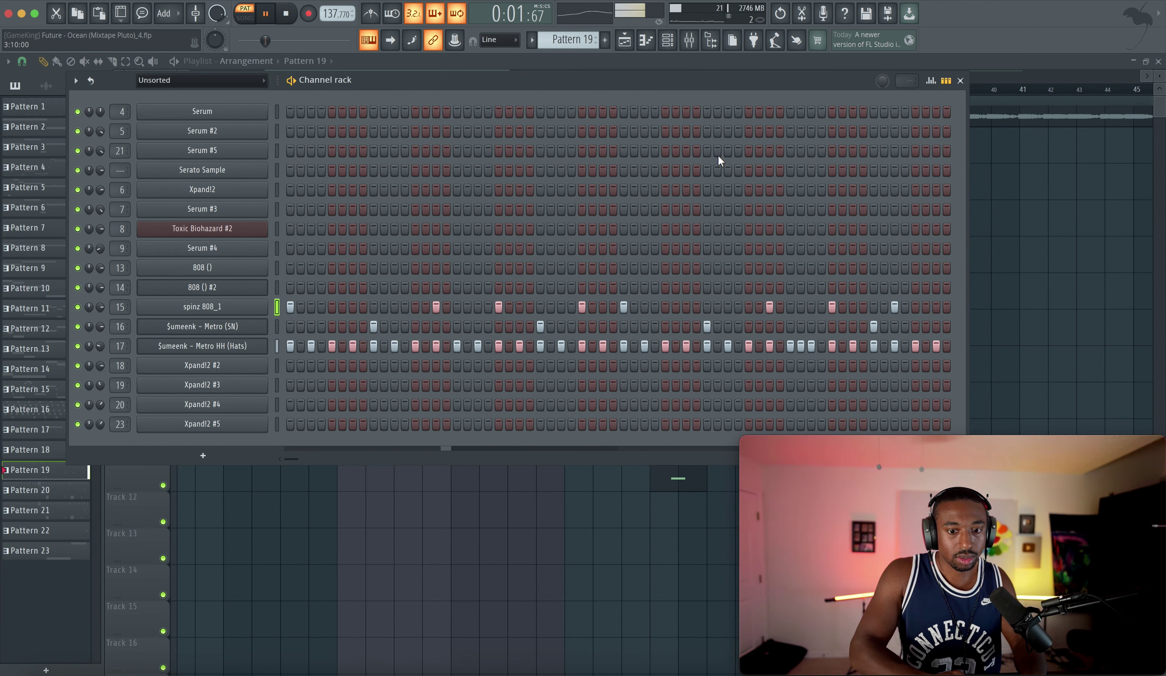
pyautogui.press('F6')
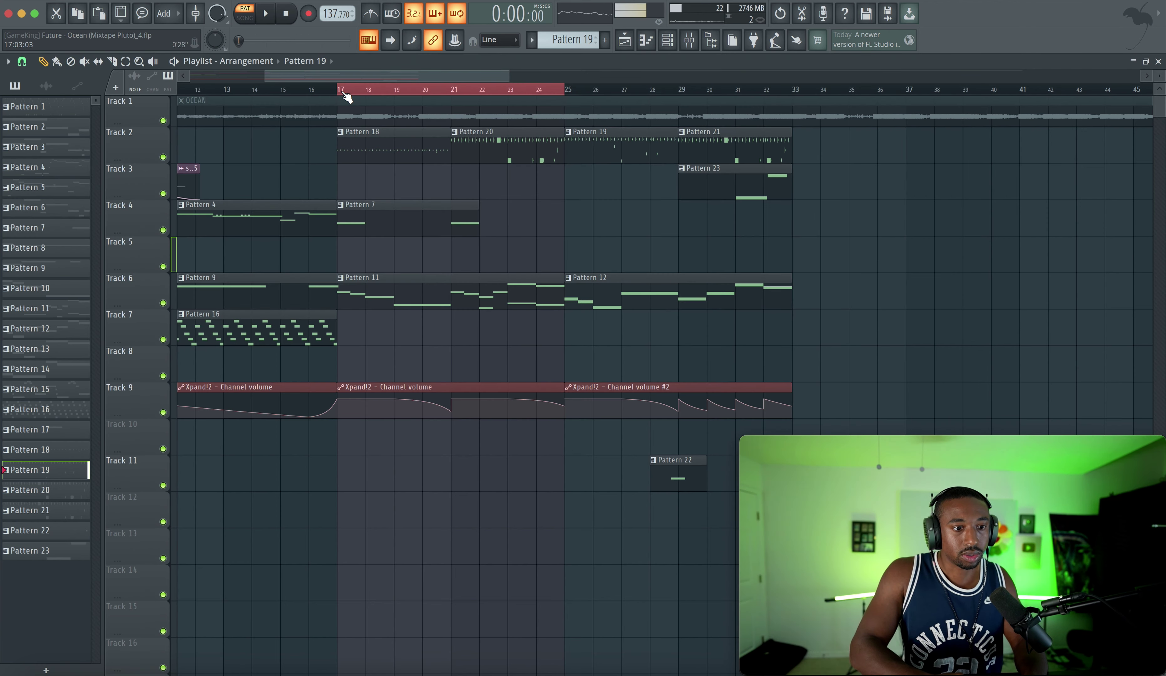
# - Mark bars 25 to 33 as the playback range, play the arrangement in song mode, and clear the clip selection
pyautogui.click(345, 93)
pyautogui.moveTo(574, 96); pyautogui.dragTo(792, 94)
pyautogui.press('space')
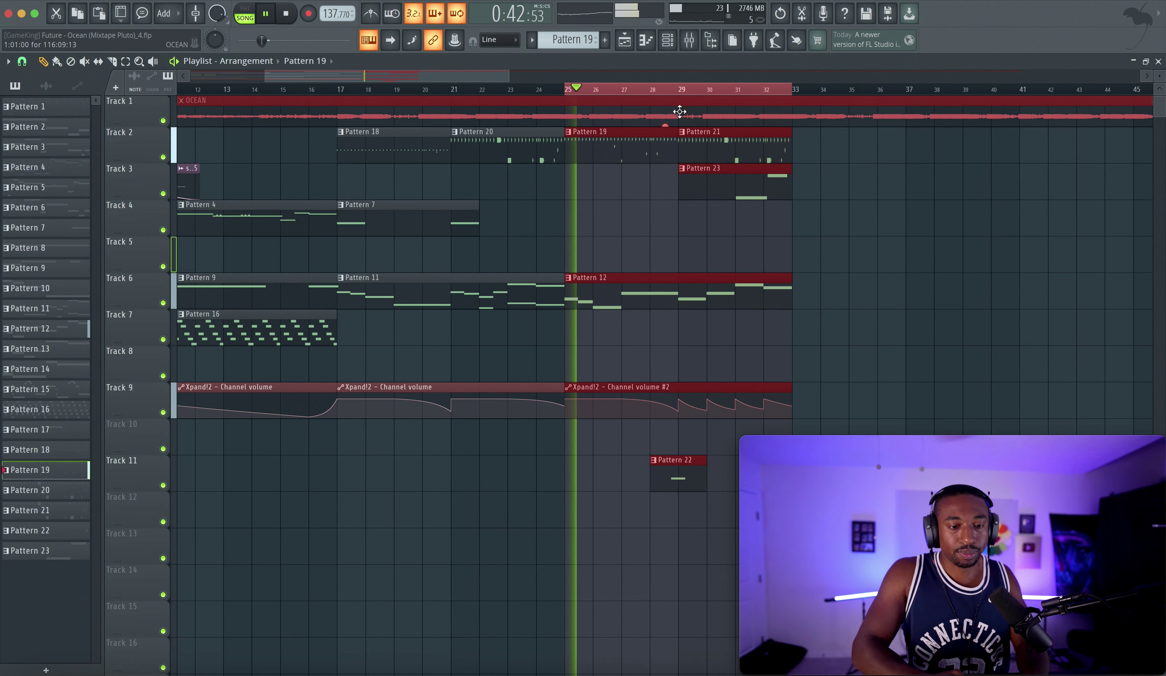
pyautogui.hscroll(4, 611, 212)
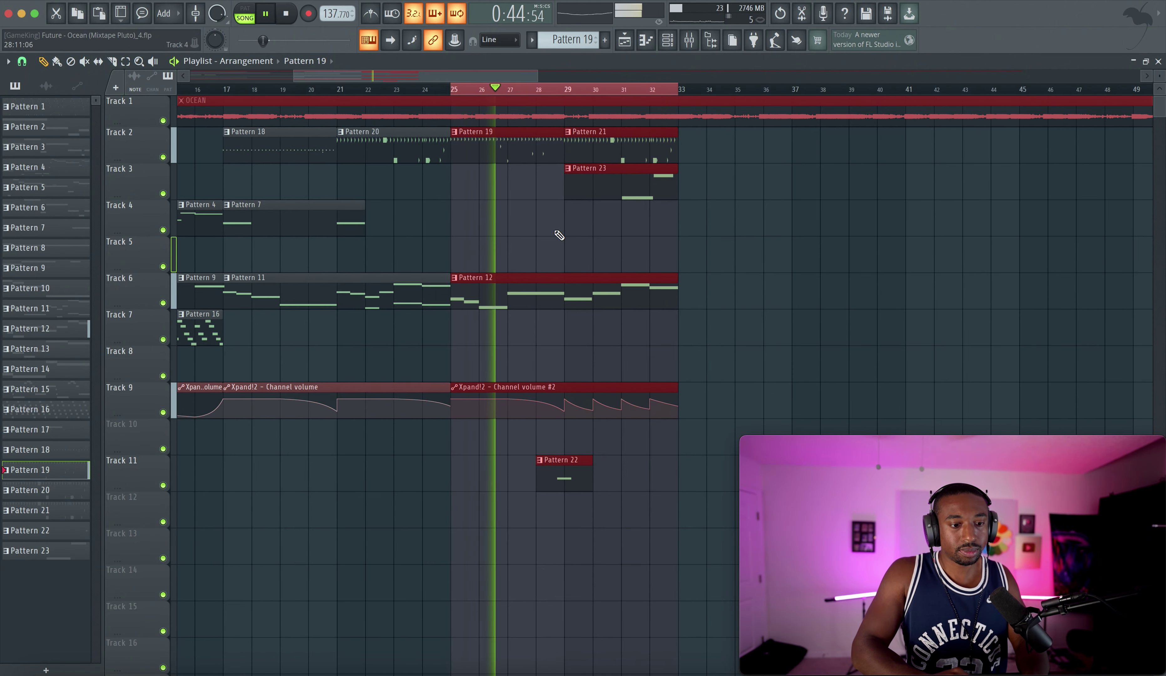
pyautogui.rightClick(578, 237)
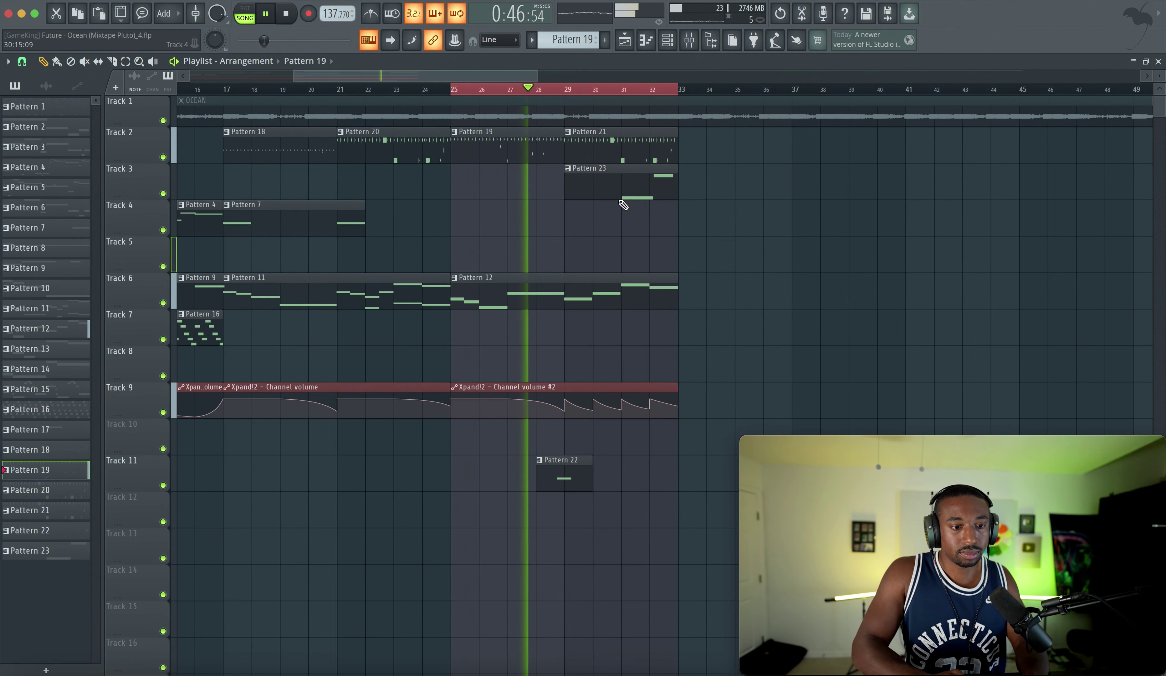
# - View Pattern 23's Xpand!2 #5 notes in the piano roll during playback, return to the arrangement, and stop
pyautogui.doubleClick(626, 188)
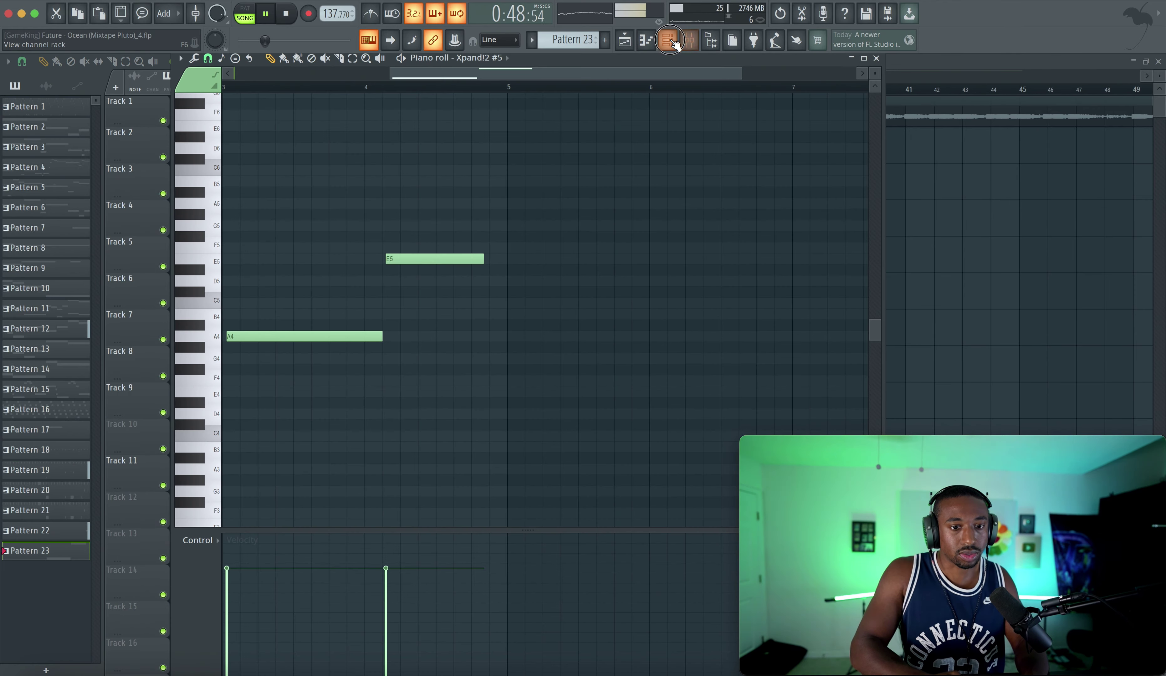
pyautogui.click(666, 40)
pyautogui.rightClick(1033, 271)
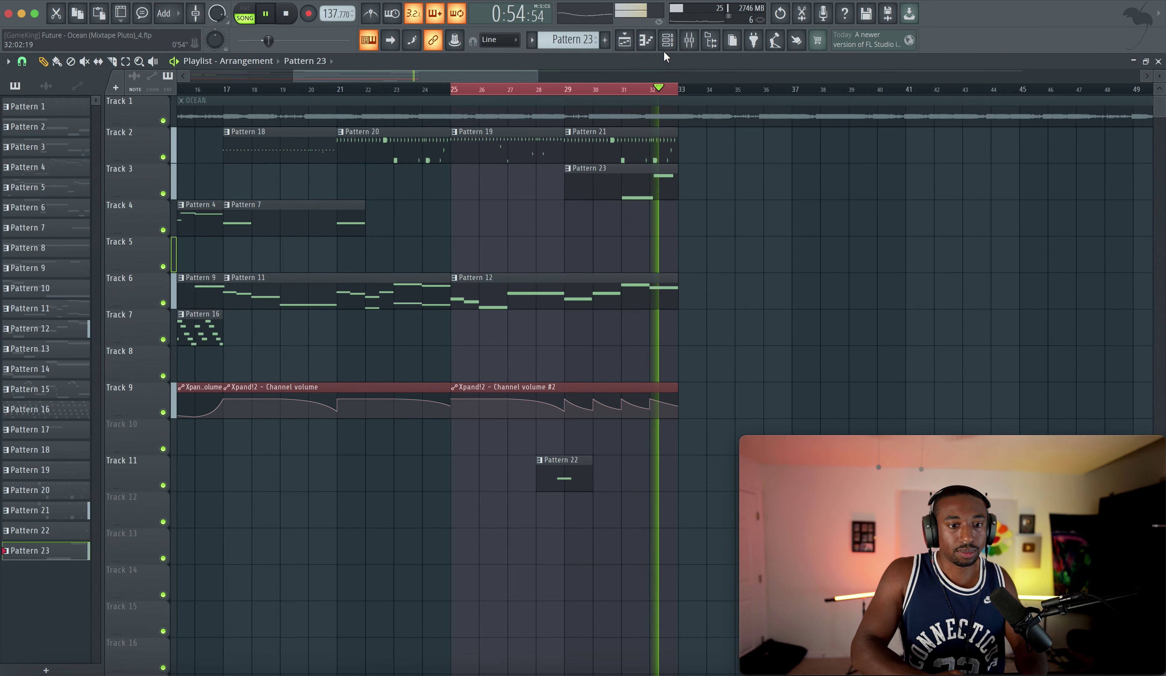
pyautogui.press('space')
# - Review the Xpand!2 #5 synth and its Strat Dynamic Wah preset, and close the synth and channel rack
pyautogui.click(667, 40)
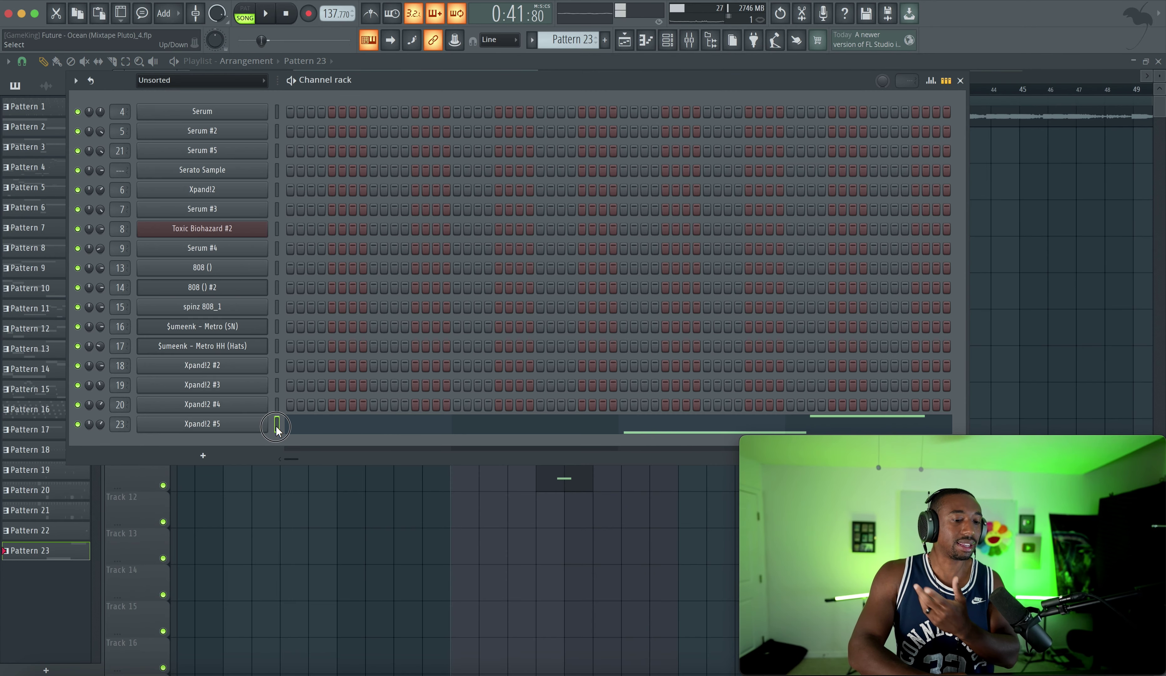
pyautogui.click(240, 429)
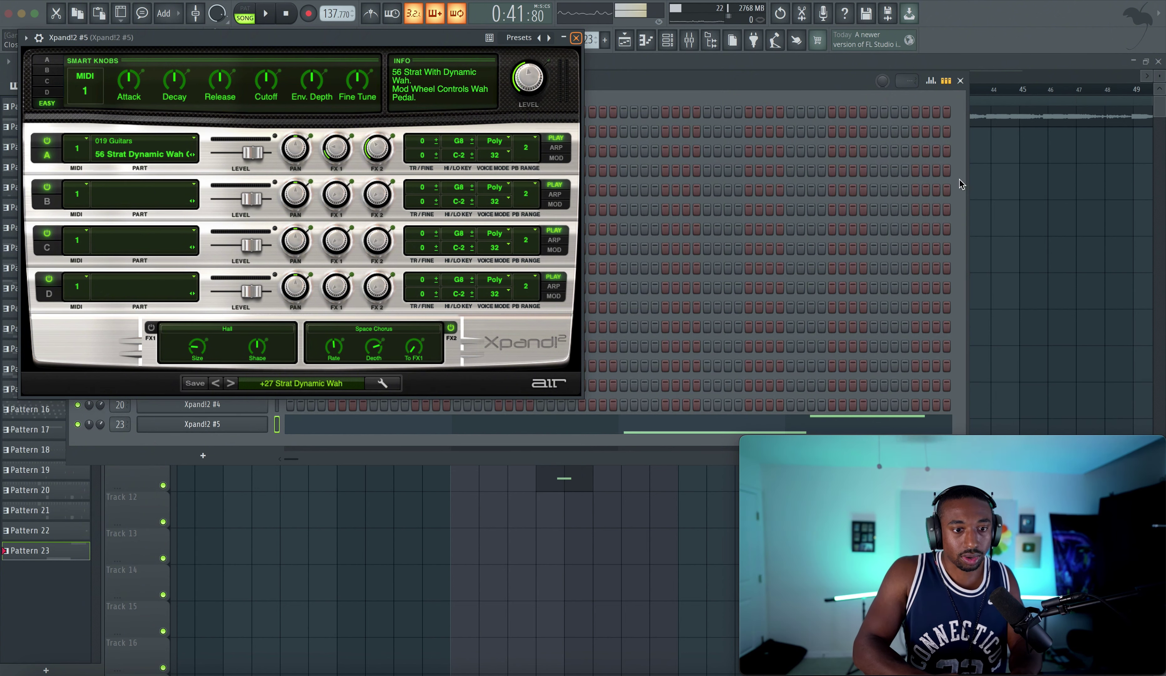
pyautogui.click(576, 38)
pyautogui.click(959, 80)
# - Play the arrangement from bar 30 and display Pattern 23 in the channel rack
pyautogui.press('space')
pyautogui.click(593, 91)
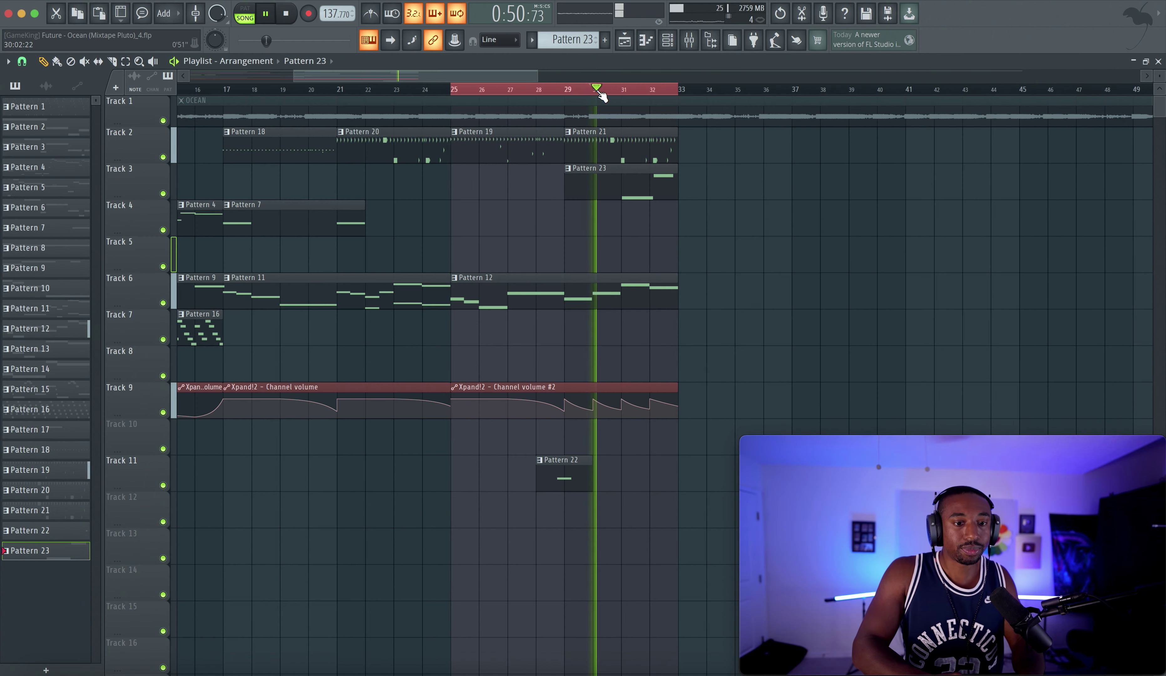
pyautogui.press('F6')
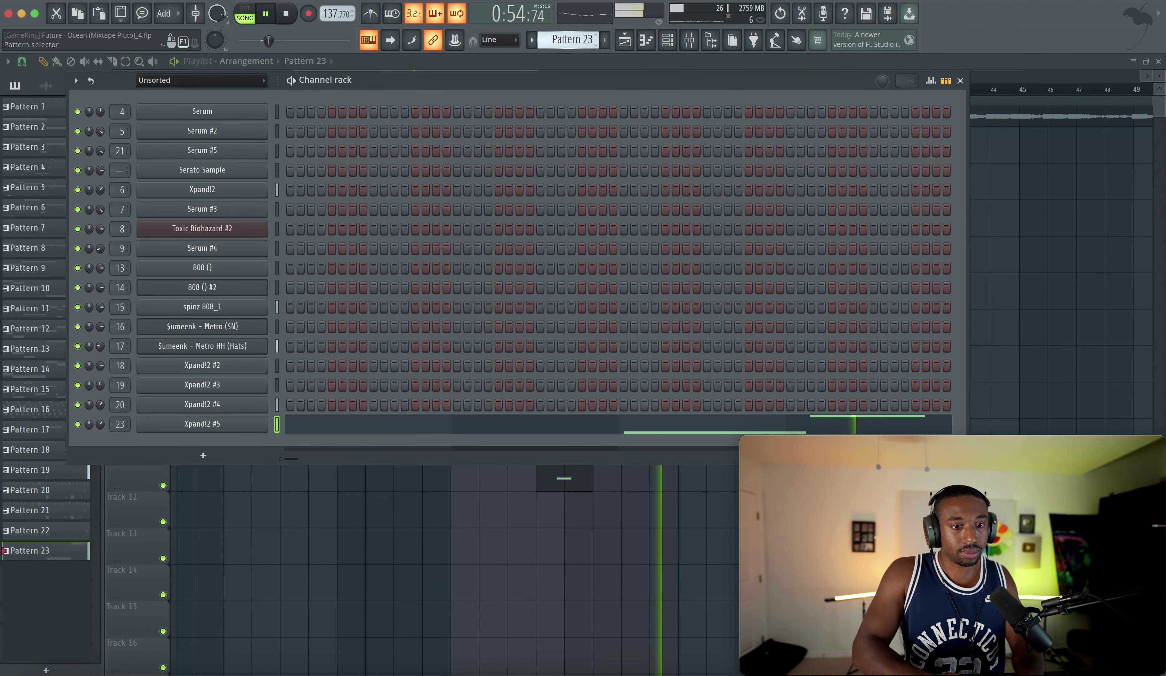
# - Add an empty Pattern 24 and check the channel rack while the arrangement plays
pyautogui.press('F4')
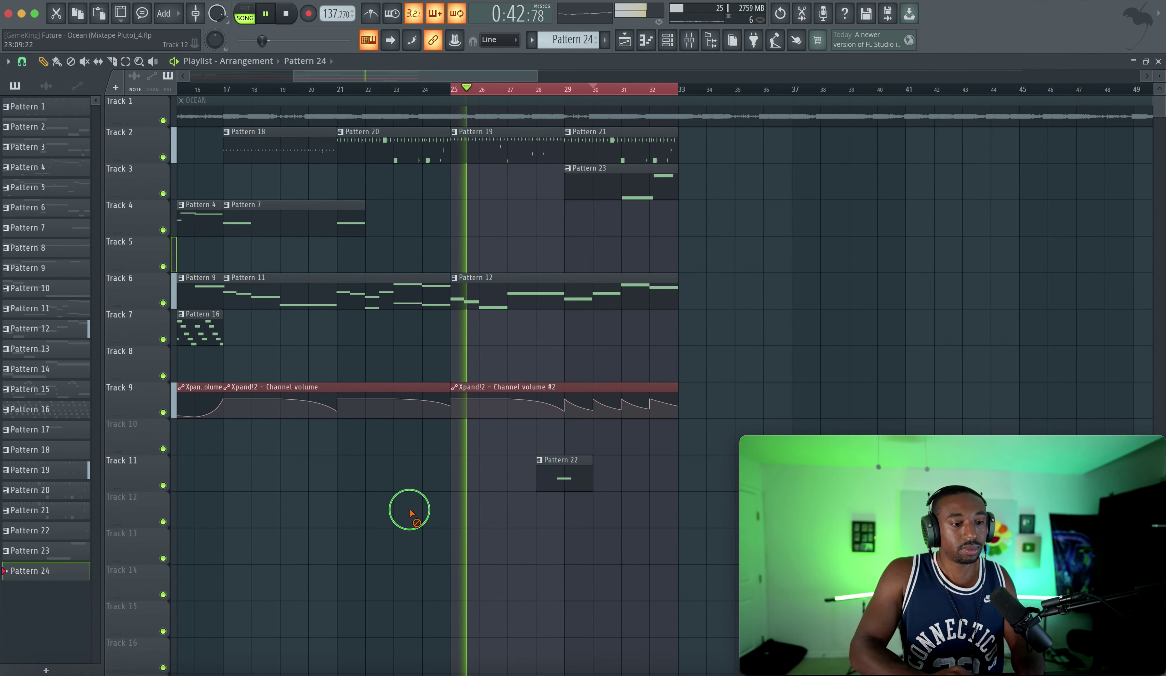
pyautogui.click(408, 507)
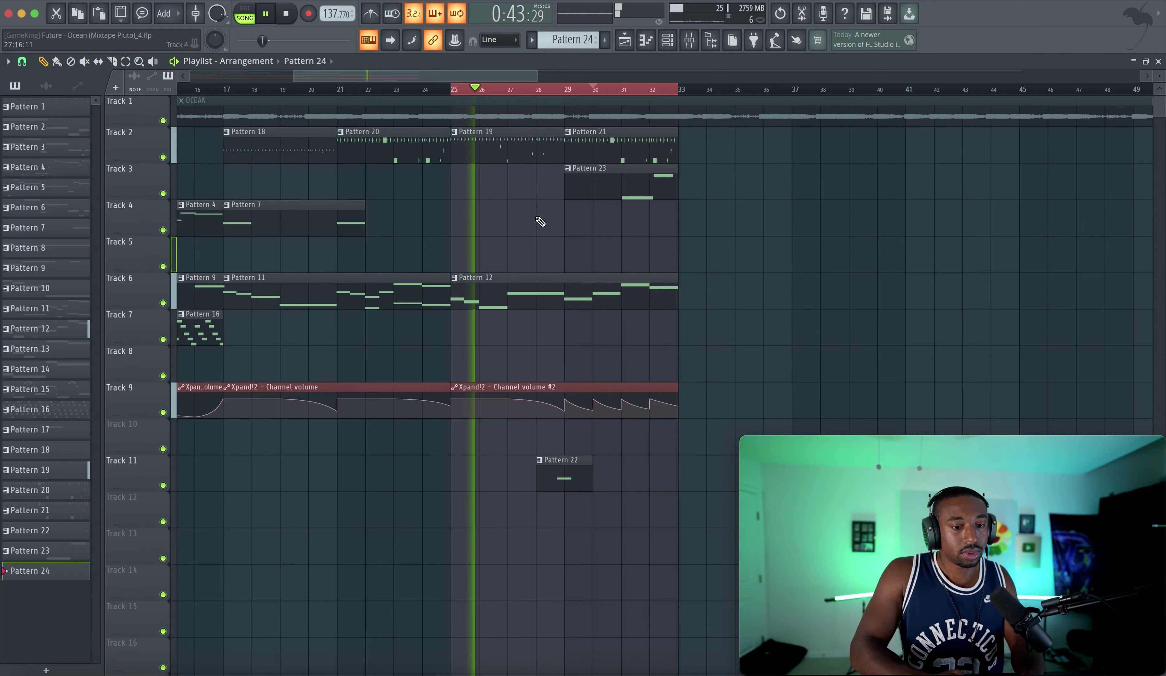
pyautogui.click(667, 40)
pyautogui.click(408, 550)
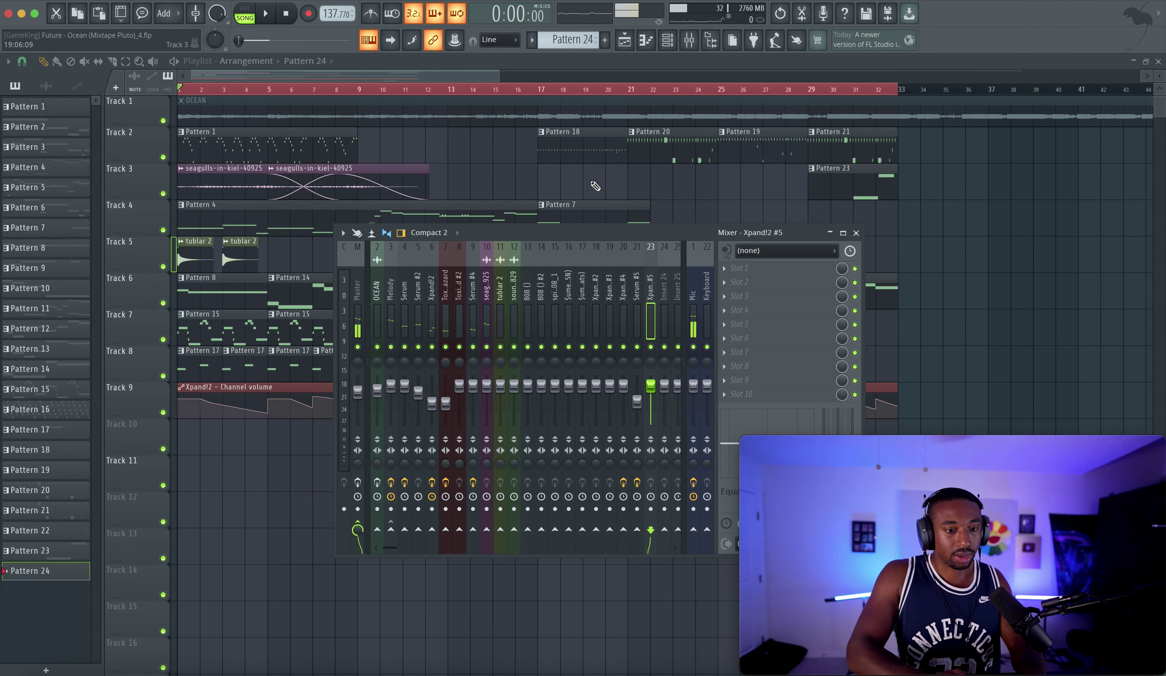
# - Close the mixer, play the arrangement from bar 17, and open Pattern 7's Serum #5 notes in the piano roll
pyautogui.press('F9')
pyautogui.click(565, 208)
pyautogui.click(544, 91)
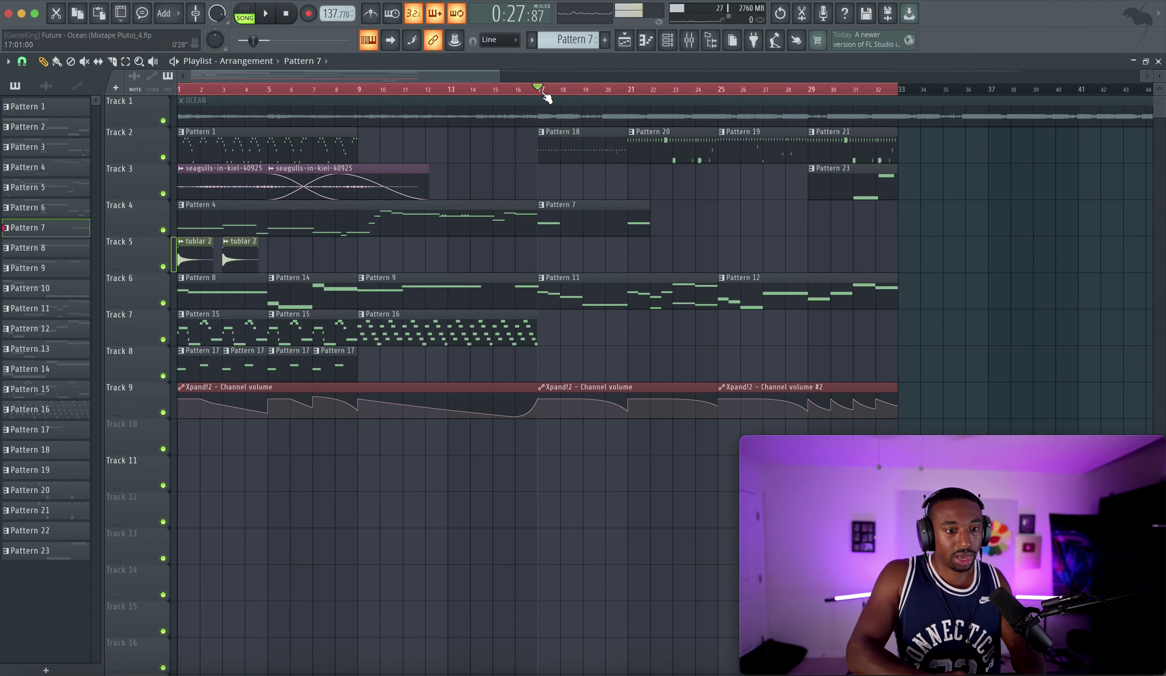
pyautogui.doubleClick(552, 207)
pyautogui.press('space')
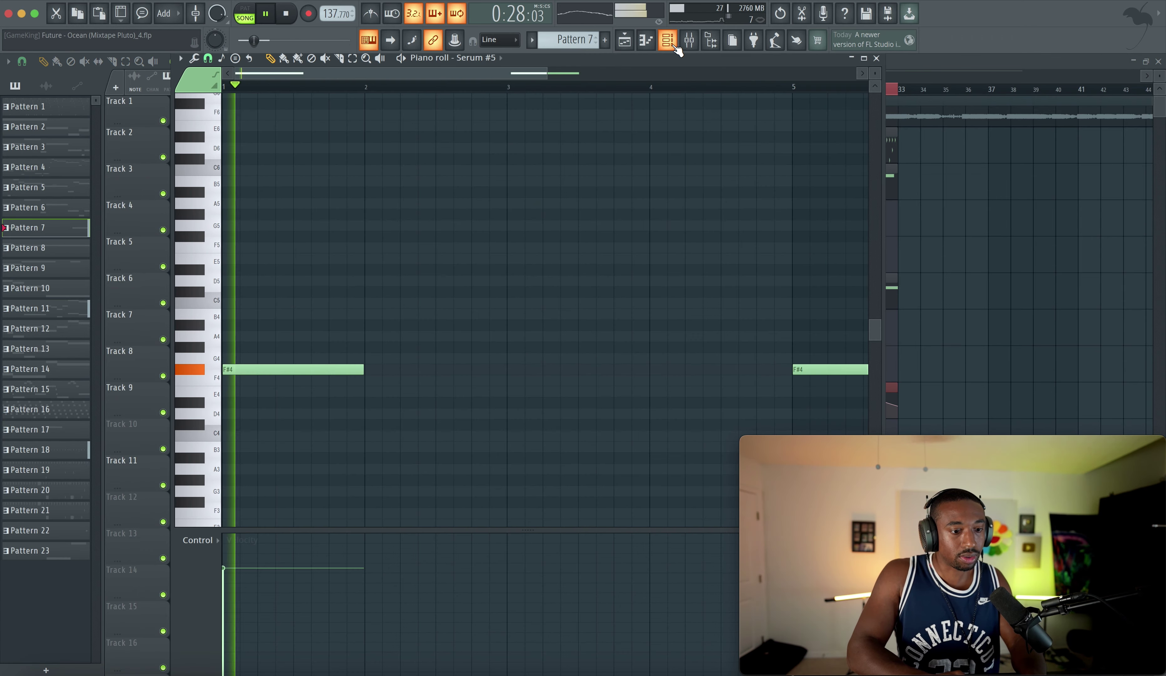
# - Audition Pattern 7's Serum #5 melody on its own in pattern mode and stop playback
pyautogui.click(245, 14)
pyautogui.press('space')
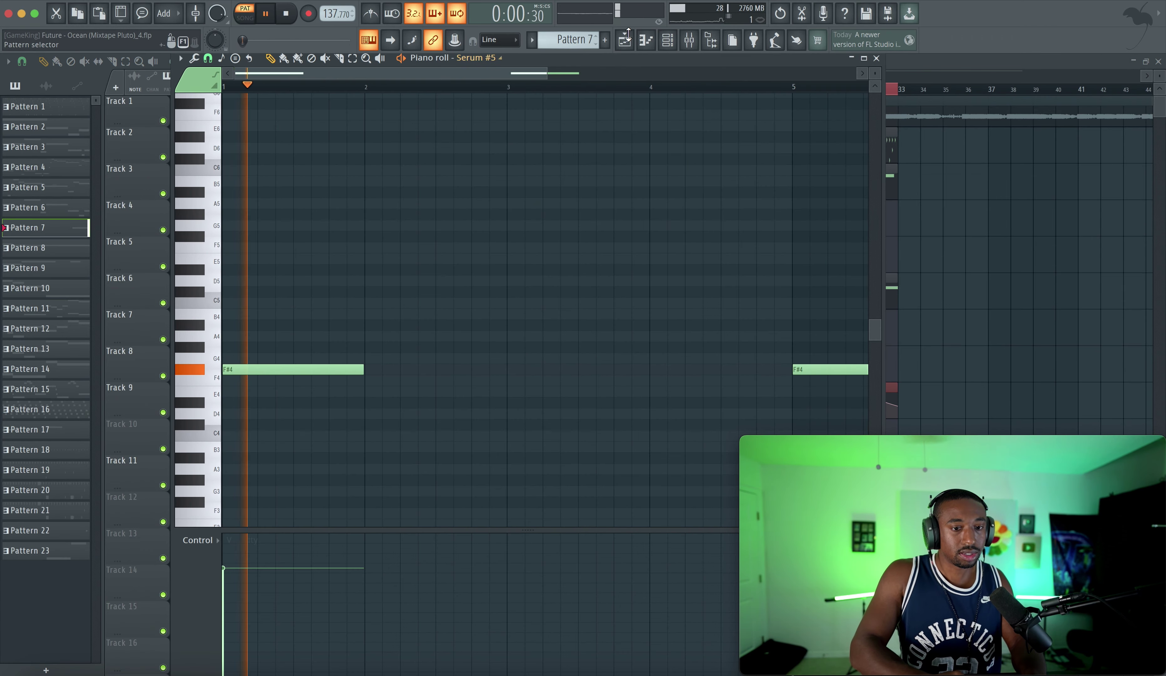
pyautogui.press('space')
# - Examine the Fruity parametric EQ 2 on the Serum #5 mixer track, and close the EQ and mixer
pyautogui.press('F9')
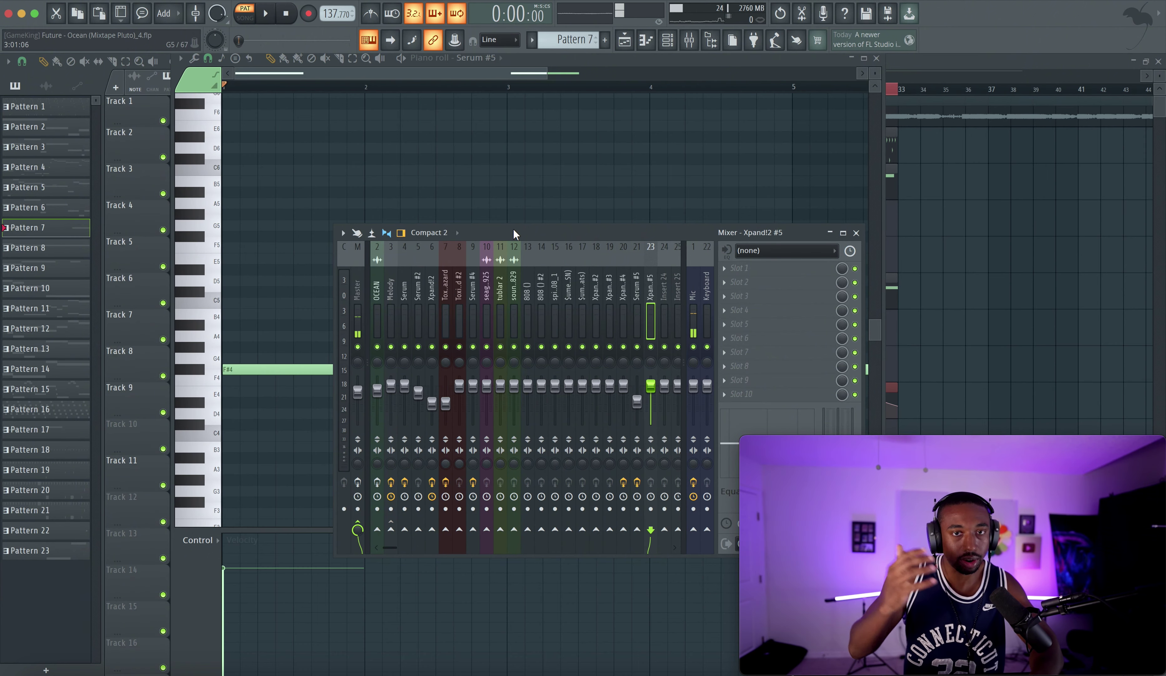
pyautogui.click(636, 316)
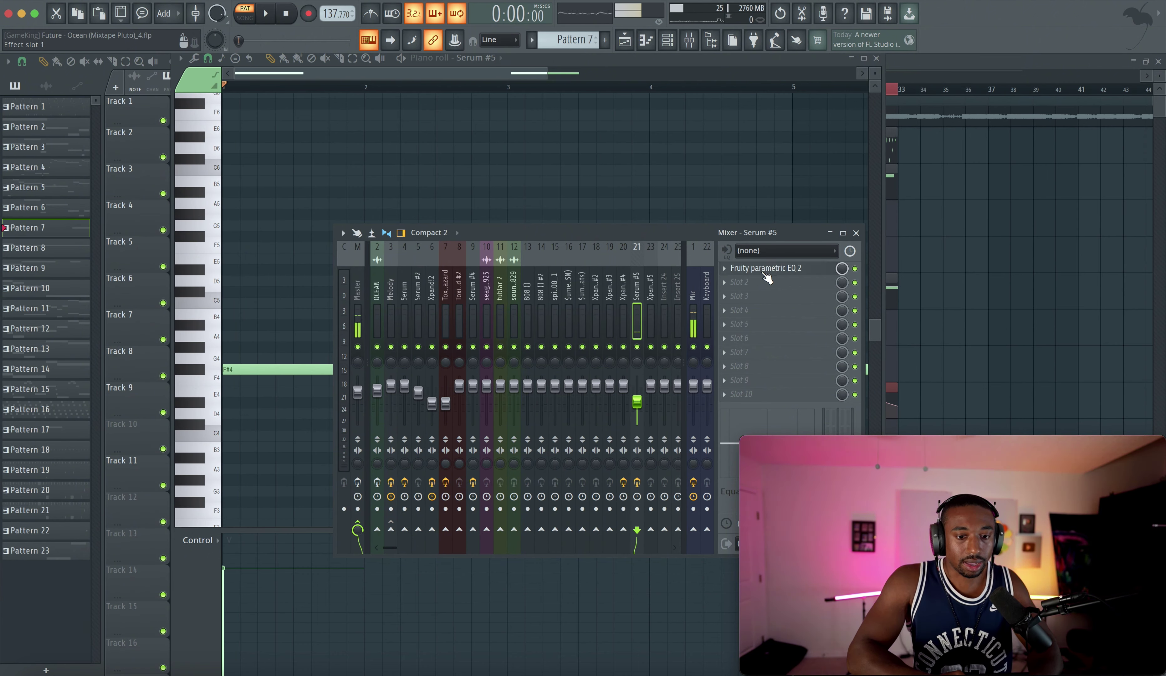
pyautogui.click(770, 273)
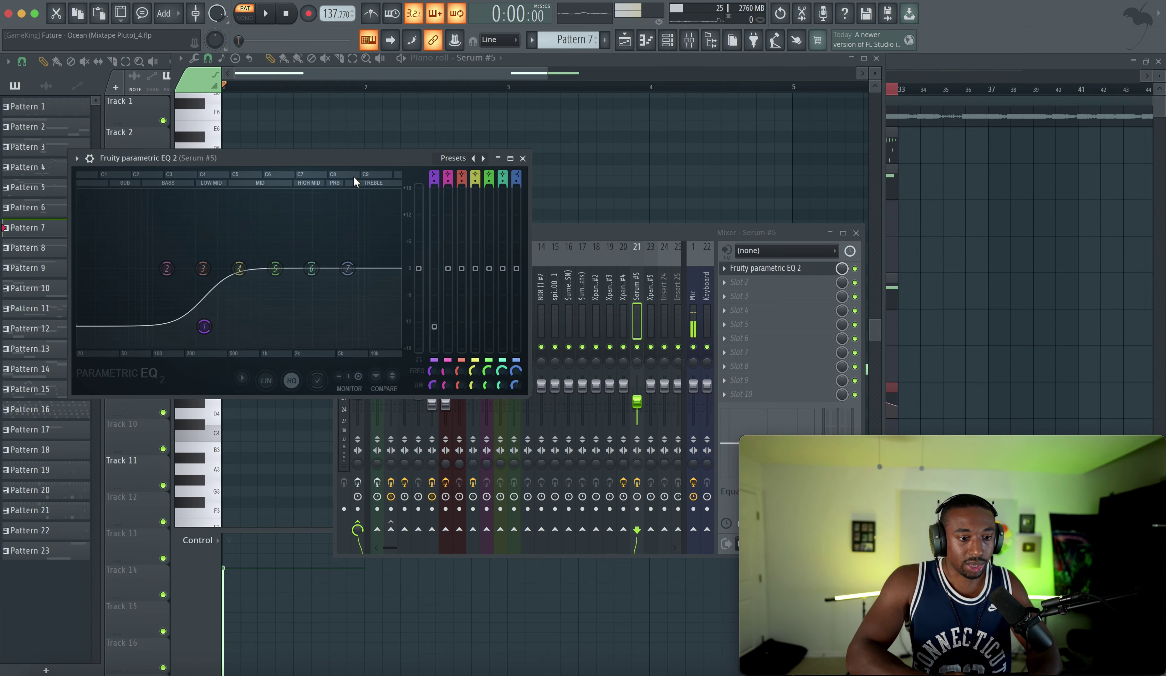
pyautogui.click(523, 158)
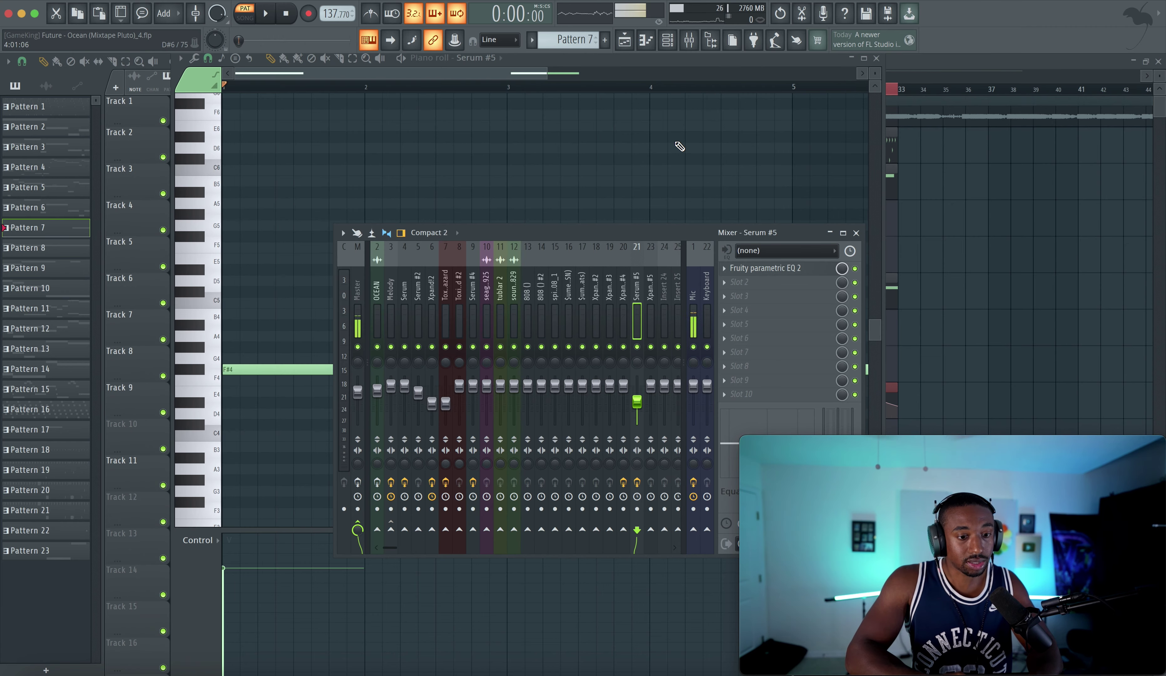
pyautogui.click(857, 233)
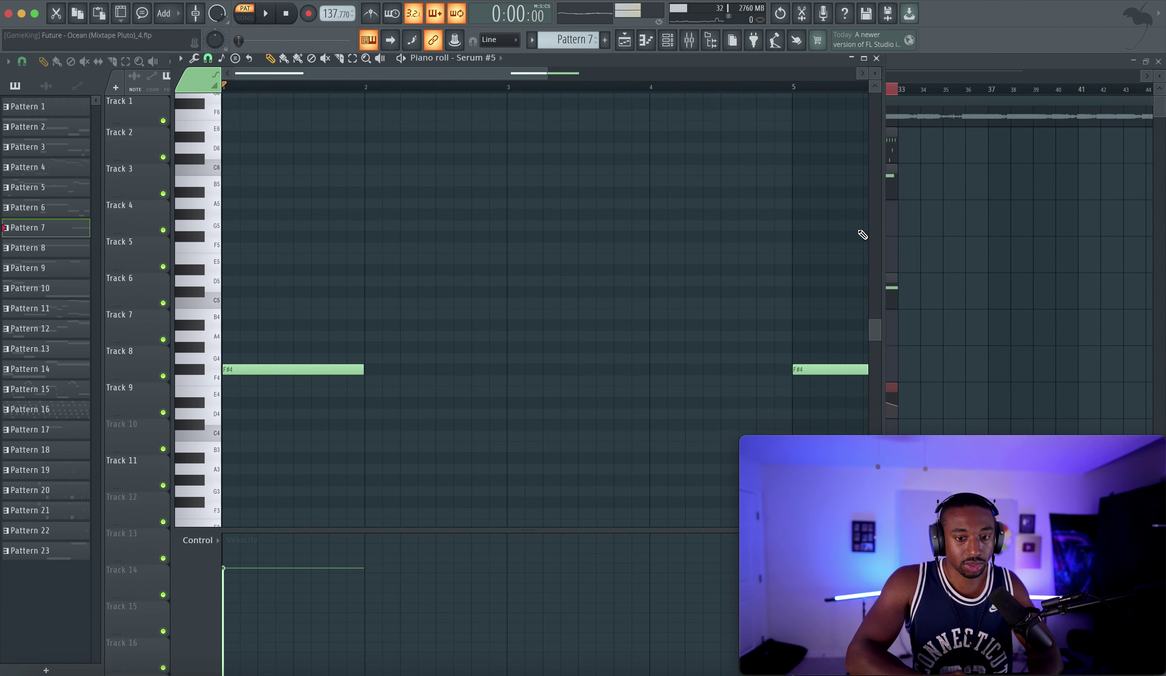
# - Close the piano roll, play the arrangement briefly from bar 17 in song mode, stop, and bring up the mixer
pyautogui.press('Escape')
pyautogui.click(688, 40)
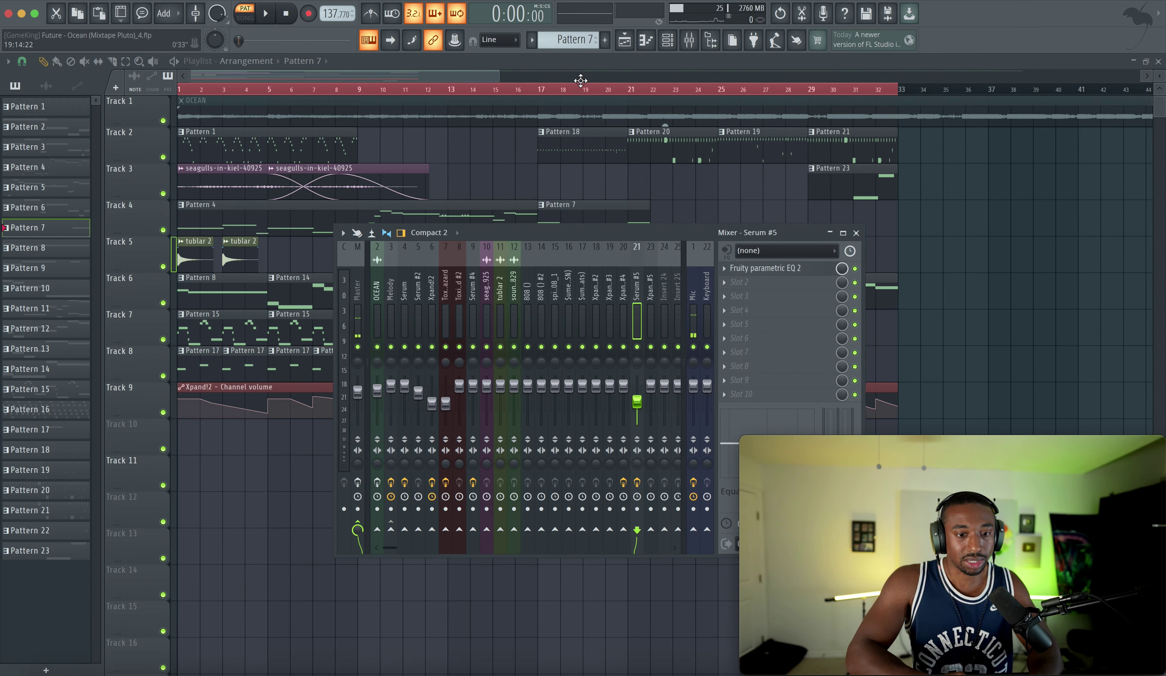
pyautogui.click(542, 92)
pyautogui.press('space')
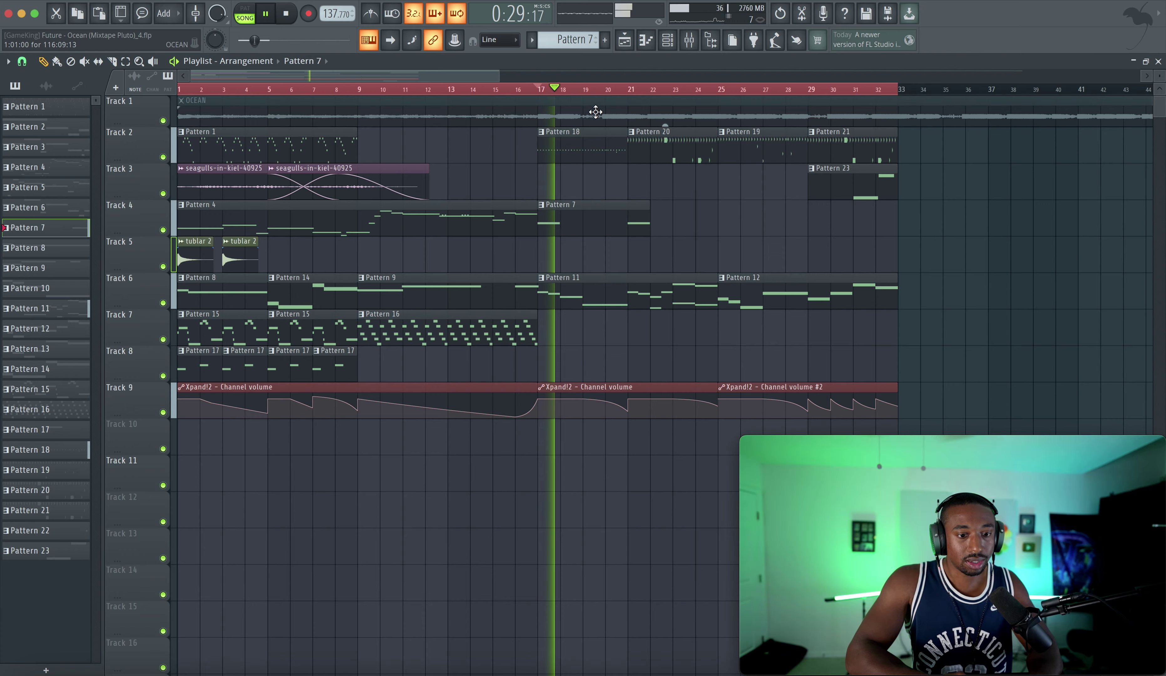
pyautogui.press('space')
pyautogui.click(688, 40)
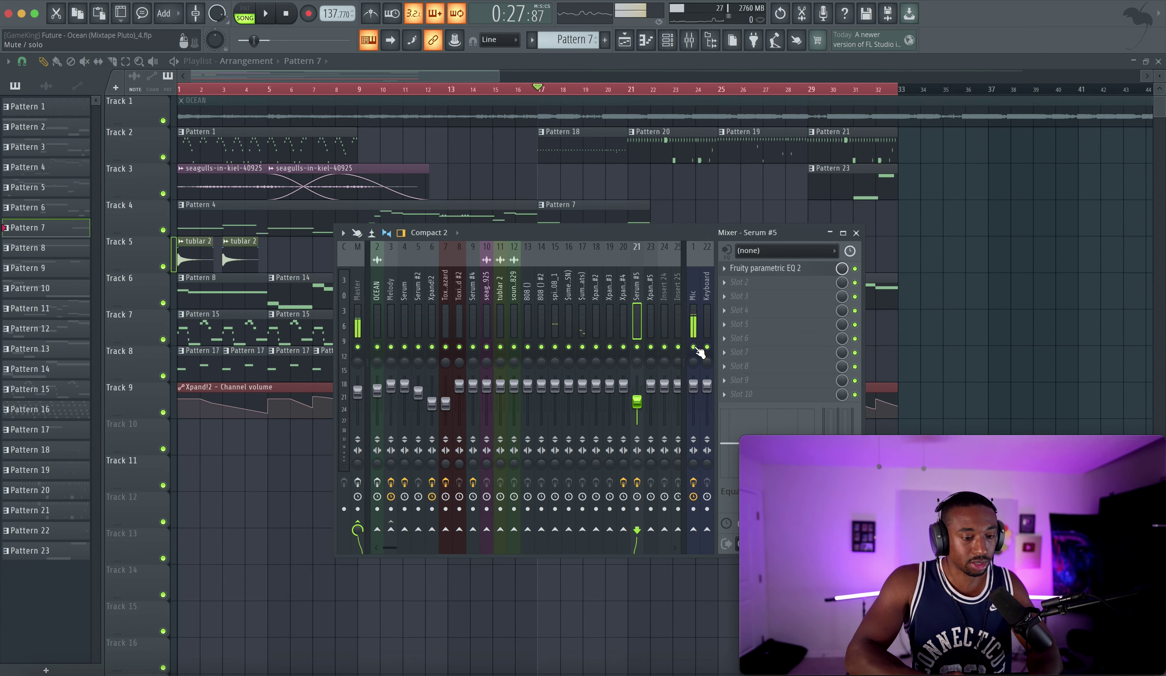
# - Close the mixer and play the full arrangement from the start in song mode, saving the project during playback
pyautogui.press('space')
pyautogui.click(855, 233)
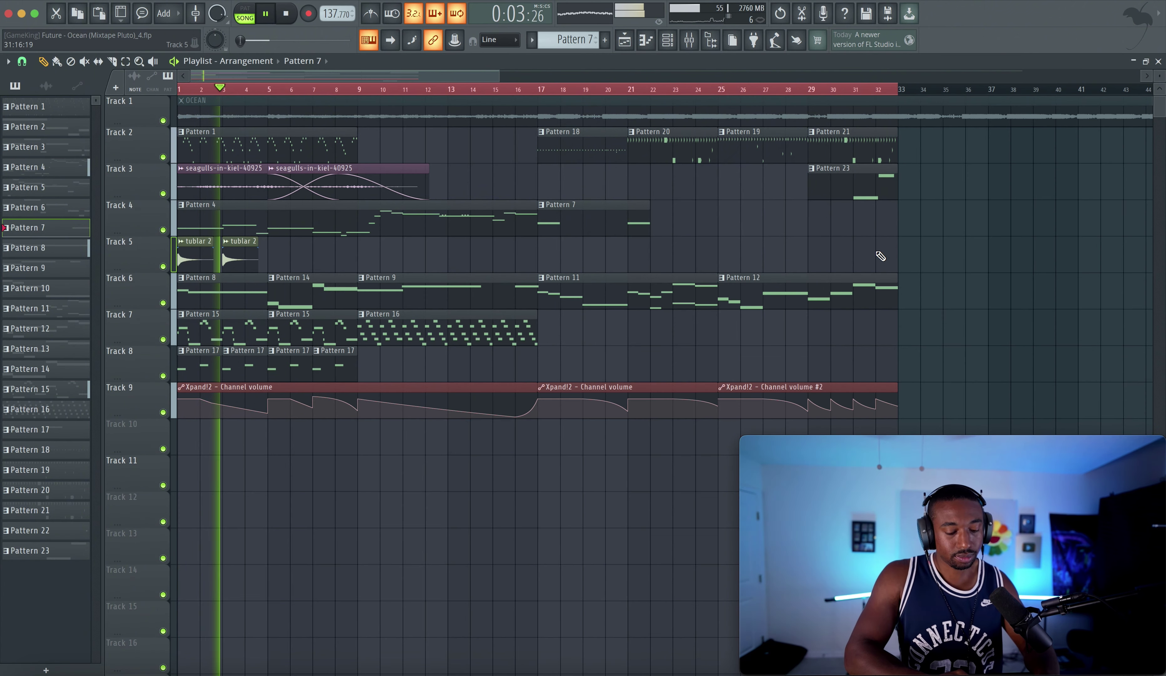
pyautogui.hotkey('ctrl', 's')
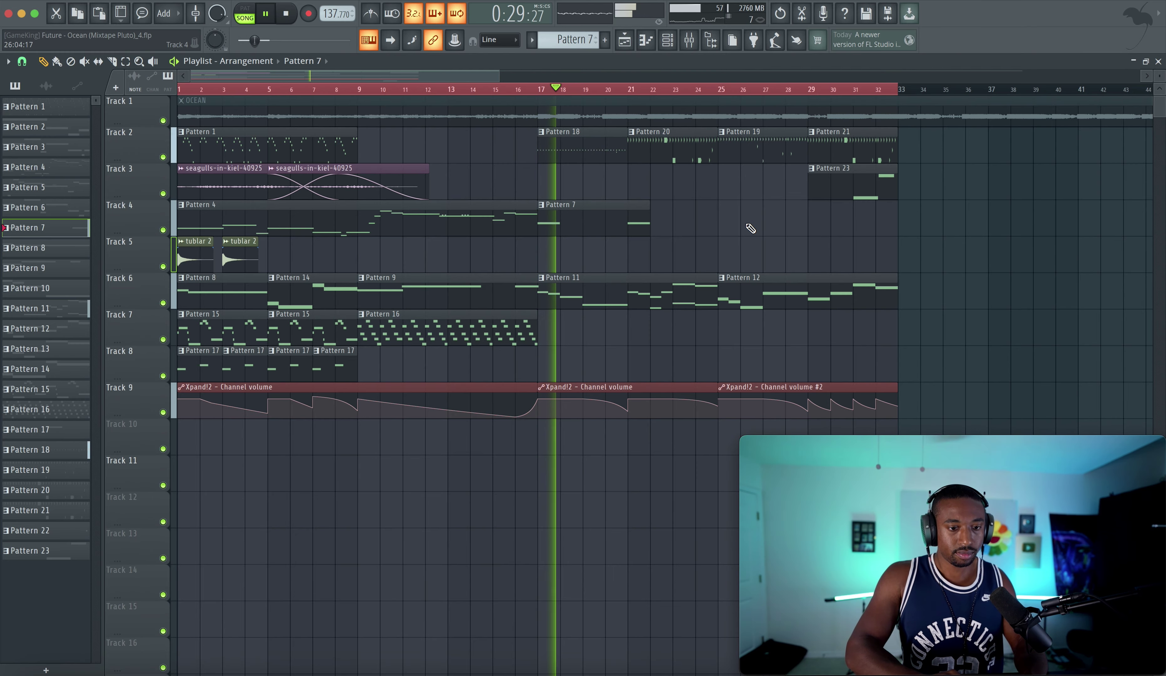
# - Check the instrument channels in the channel rack against the arrangement's later bars during playback, and return to the playlist
pyautogui.click(666, 40)
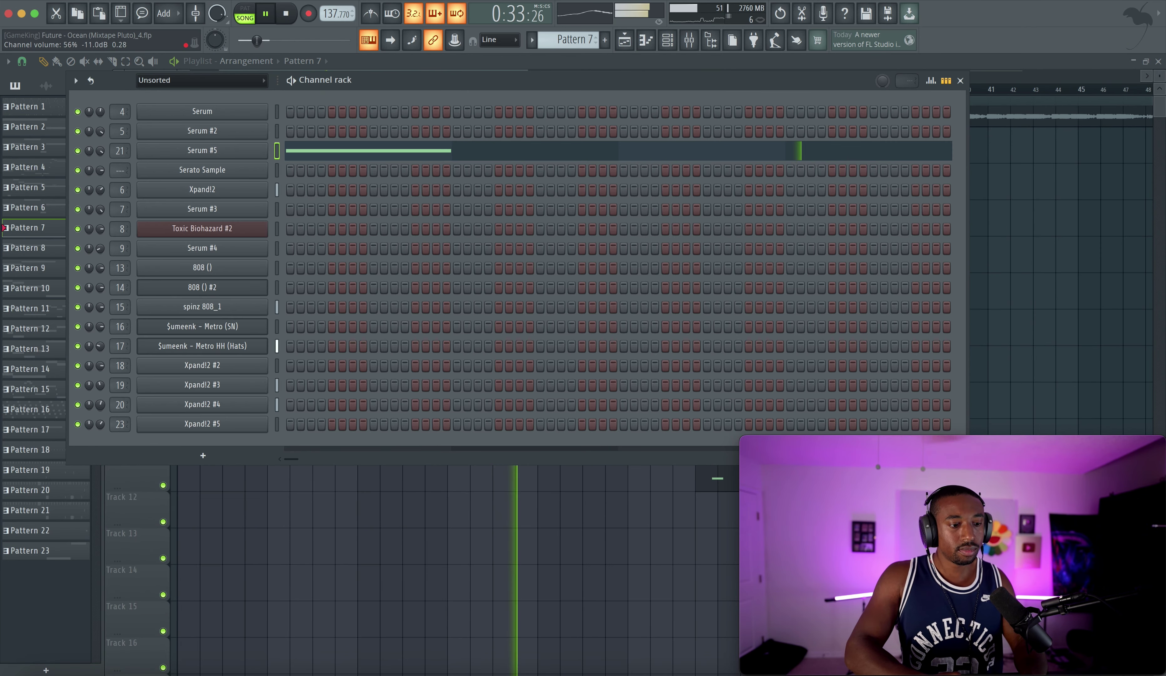
pyautogui.press('F6')
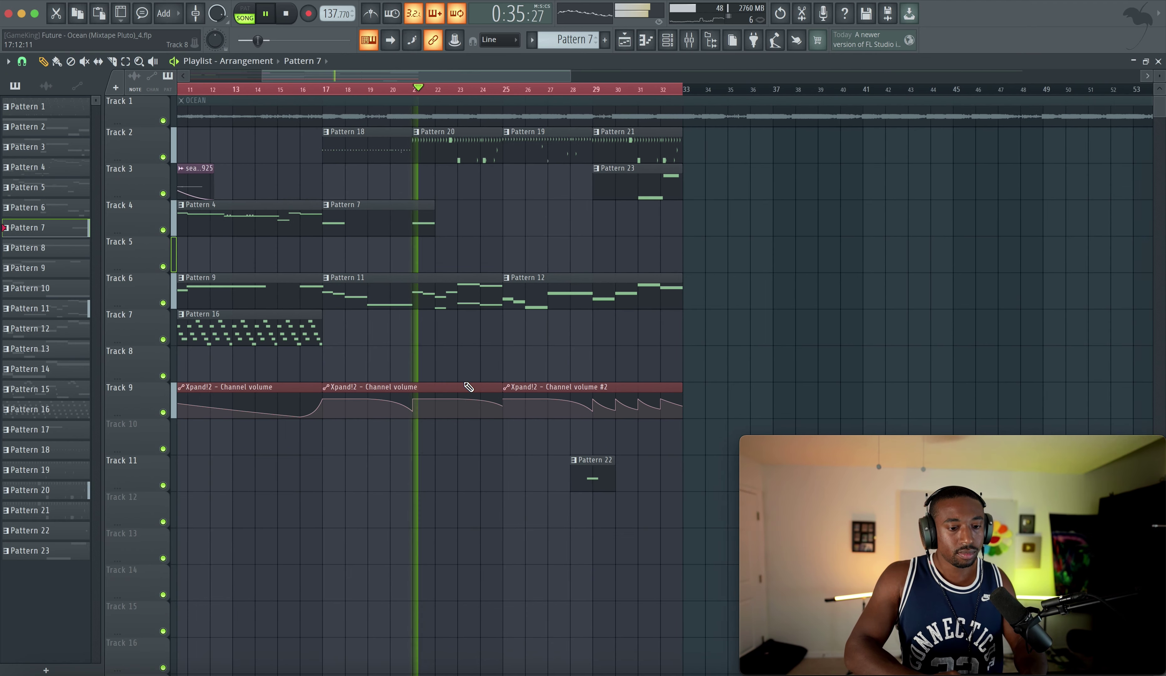
pyautogui.click(677, 46)
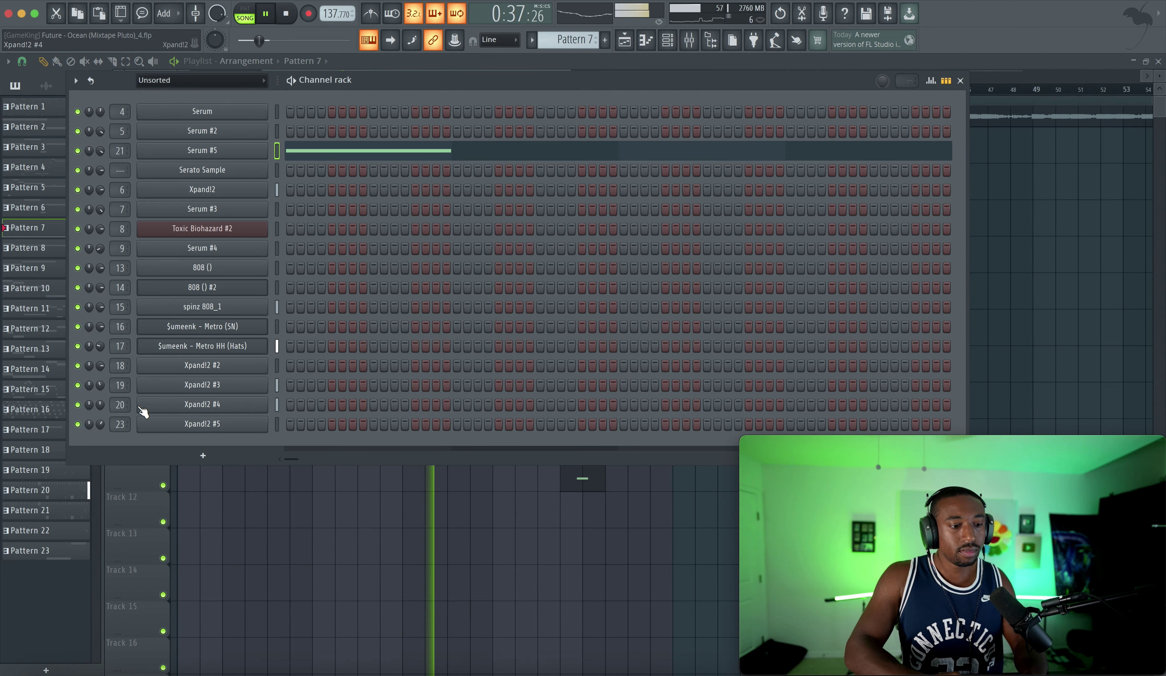
pyautogui.click(294, 495)
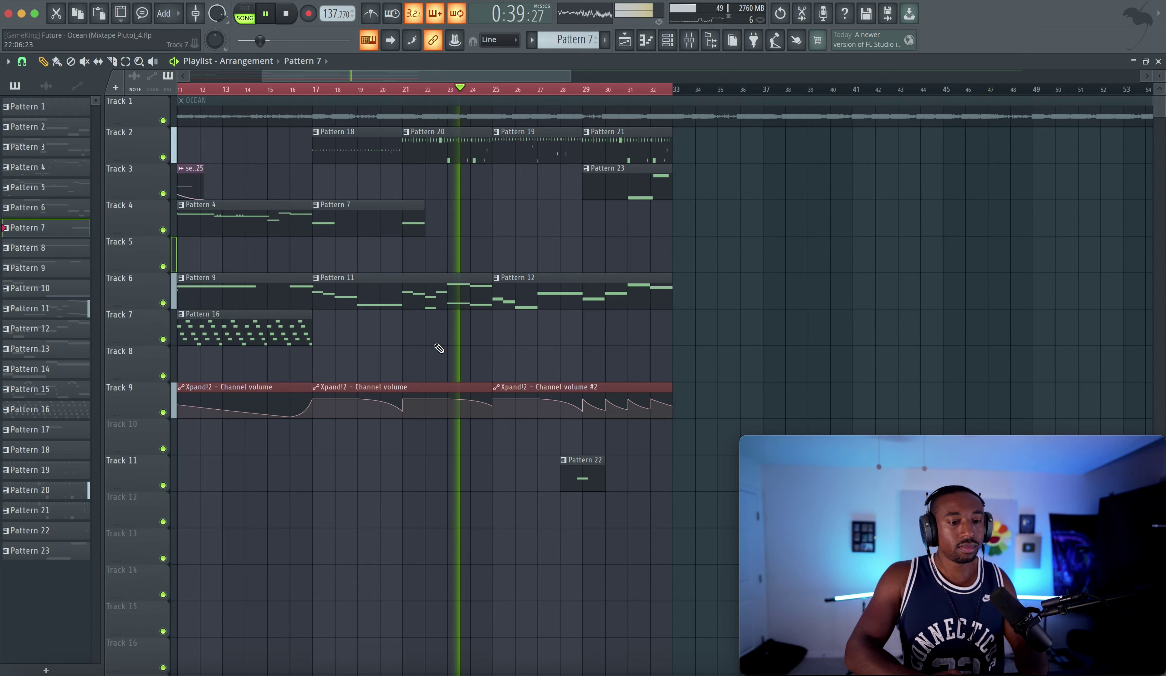
# - Inspect the Xpand!2 #4 channel's vocal preset from the channel rack, and close the plugin and the rack
pyautogui.press('F6')
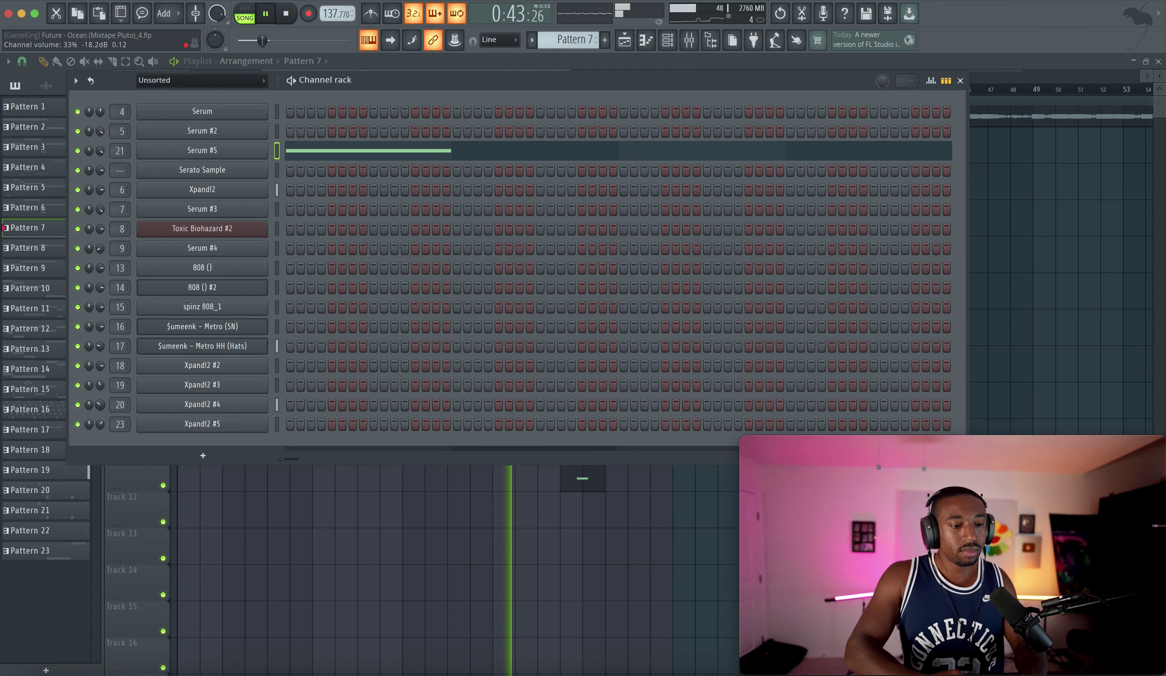
pyautogui.click(179, 405)
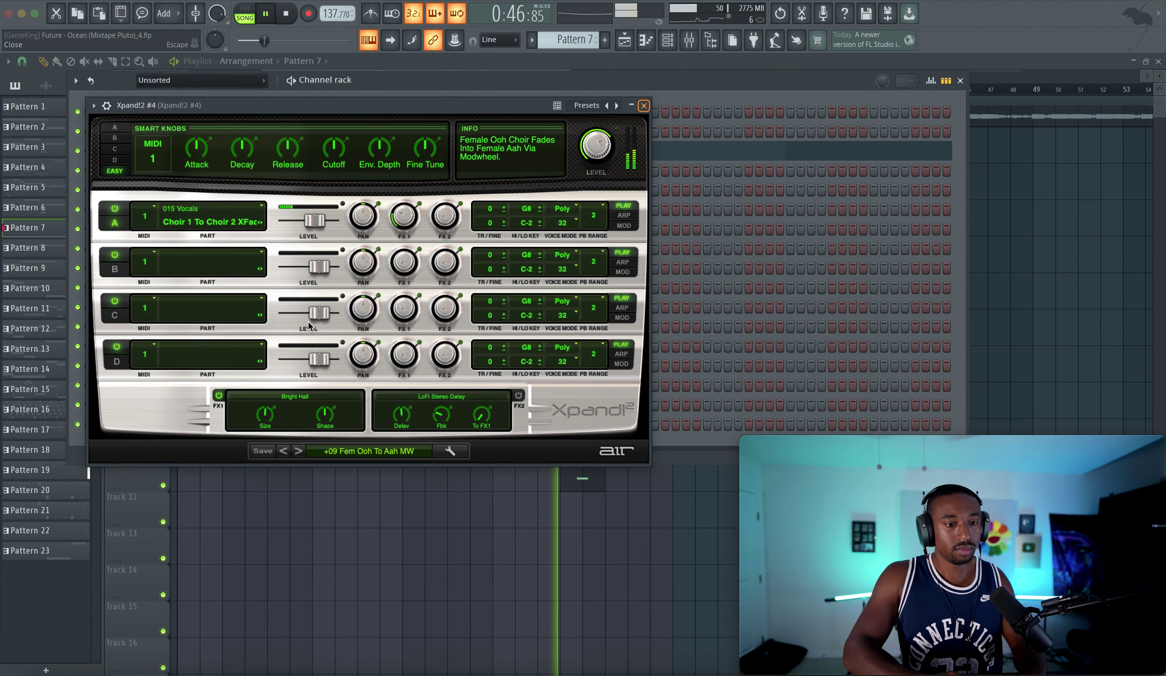
pyautogui.press('Escape')
pyautogui.press('Escape')
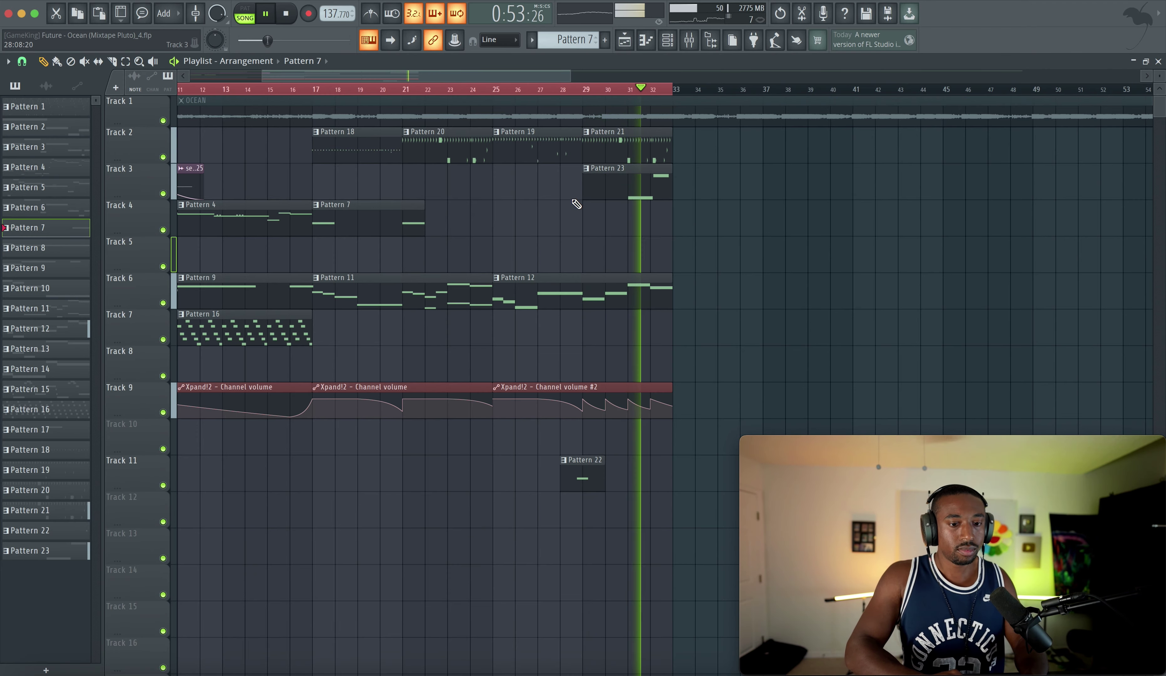
# - Briefly check the mixer as the arrangement reaches its end, close it, and stop playback
pyautogui.hscroll(-5, 576, 205)
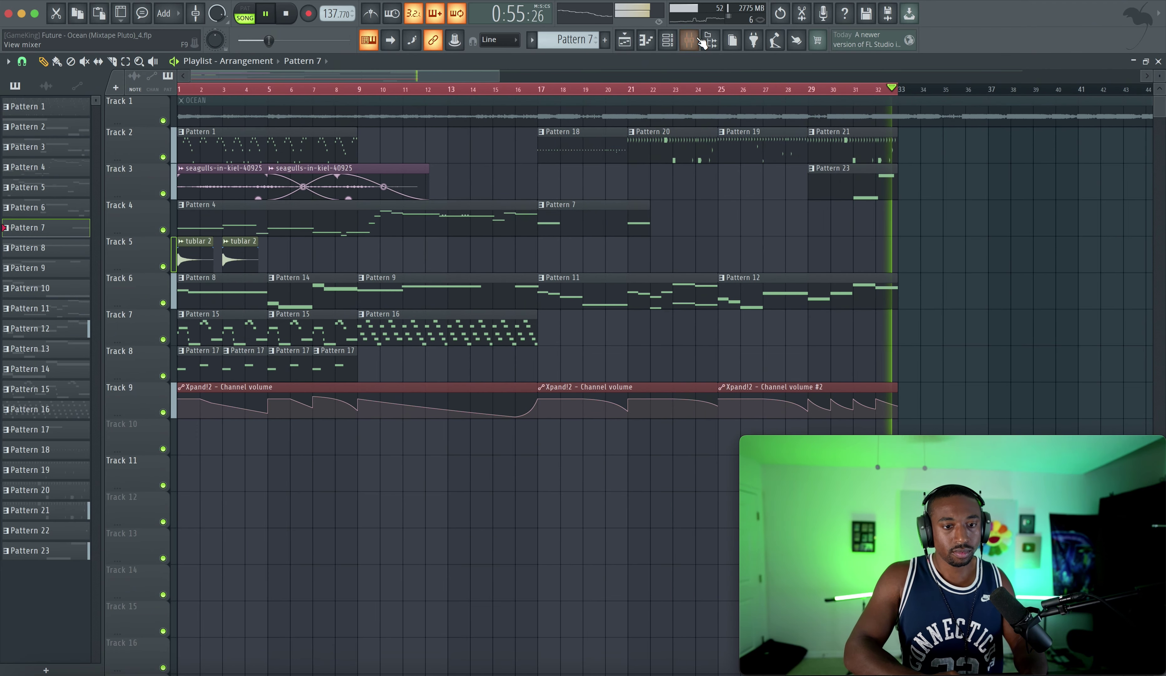
pyautogui.click(701, 42)
pyautogui.click(928, 235)
pyautogui.press('space')
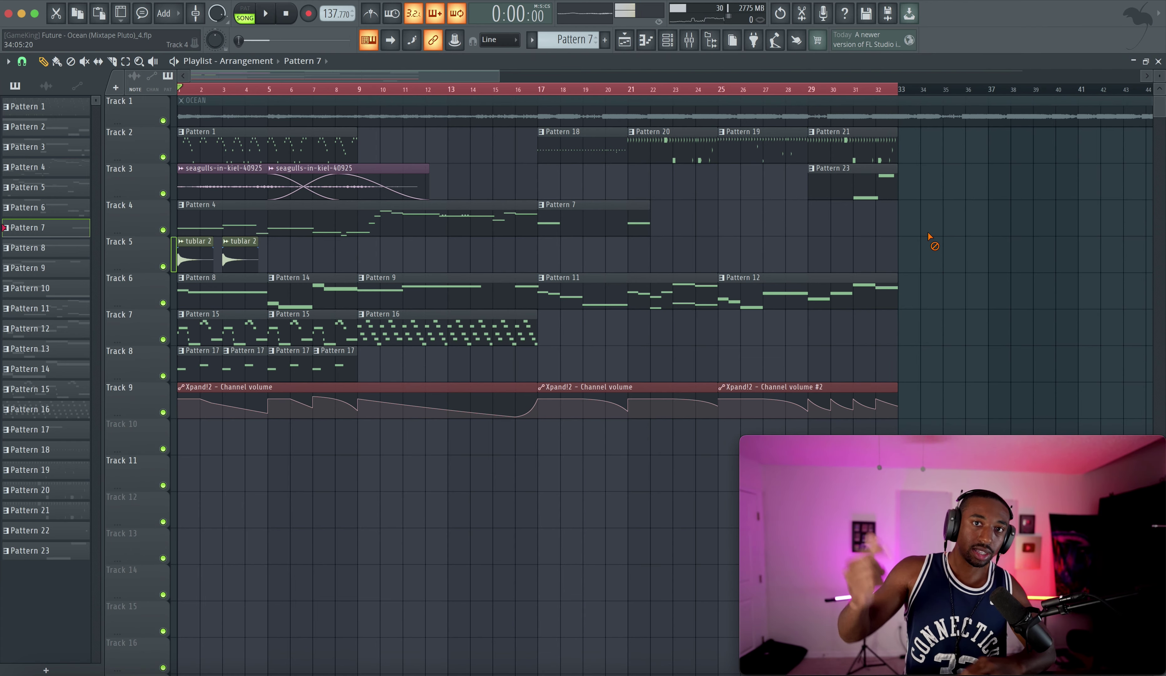